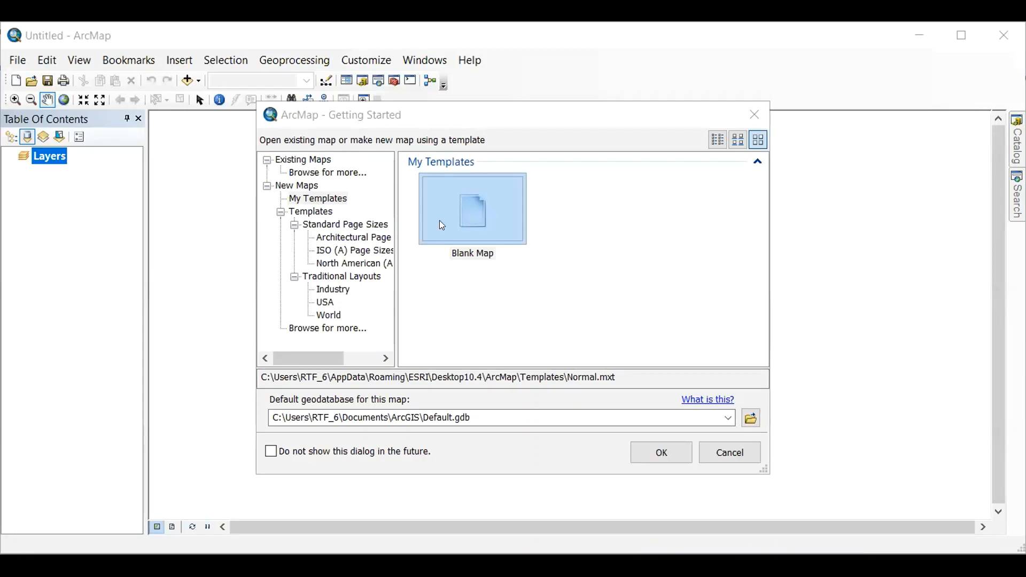
Start a blank map and connect the Praktek Daspro TI folder from Downloads as a data source
left_click(665, 456)
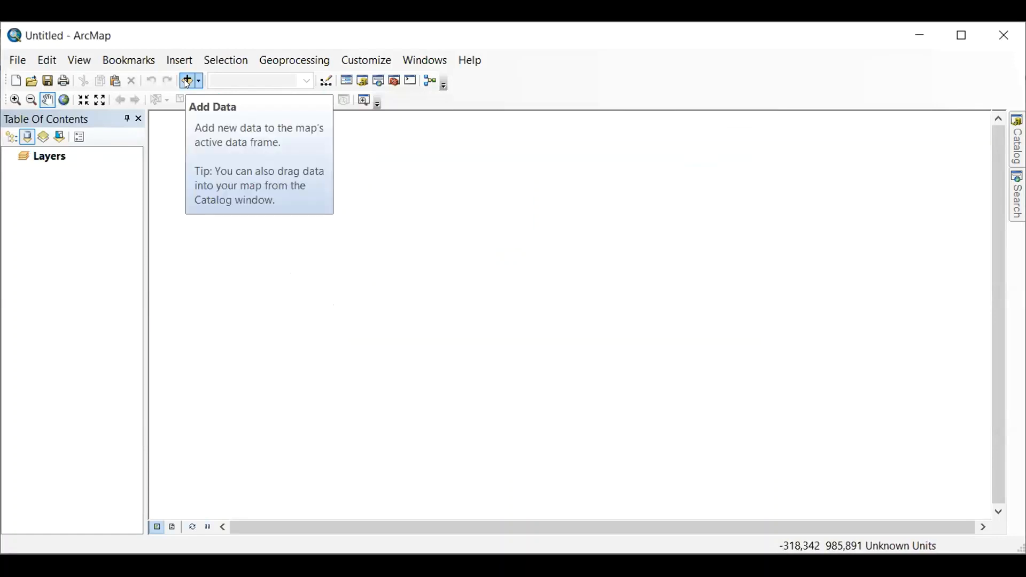
left_click(187, 81)
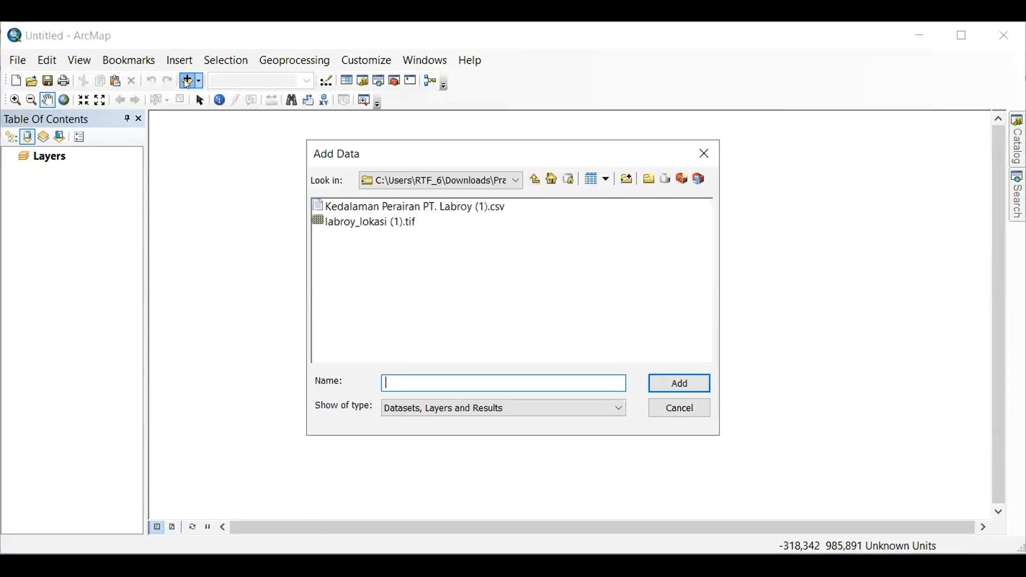
left_click(535, 180)
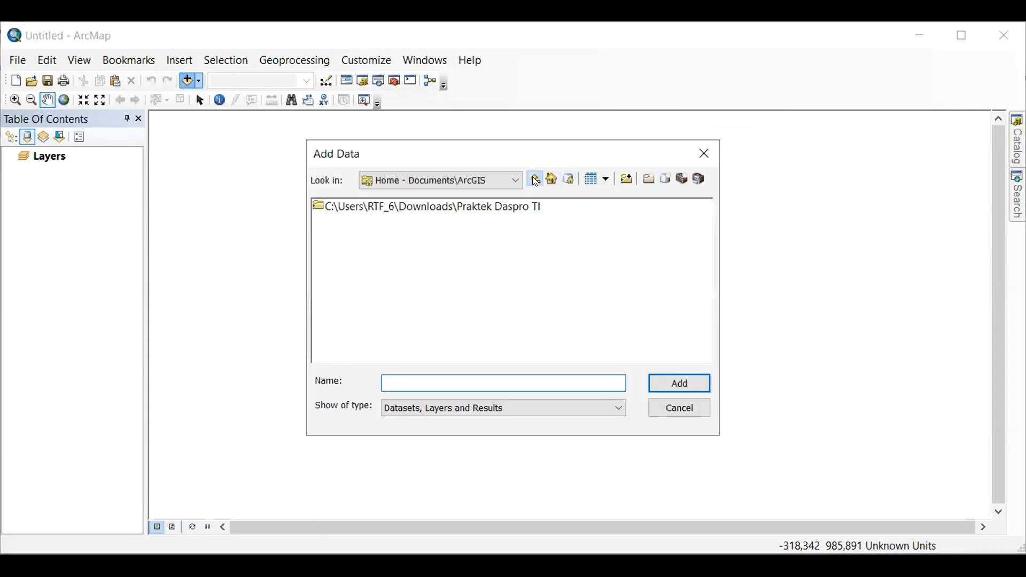
left_click(535, 180)
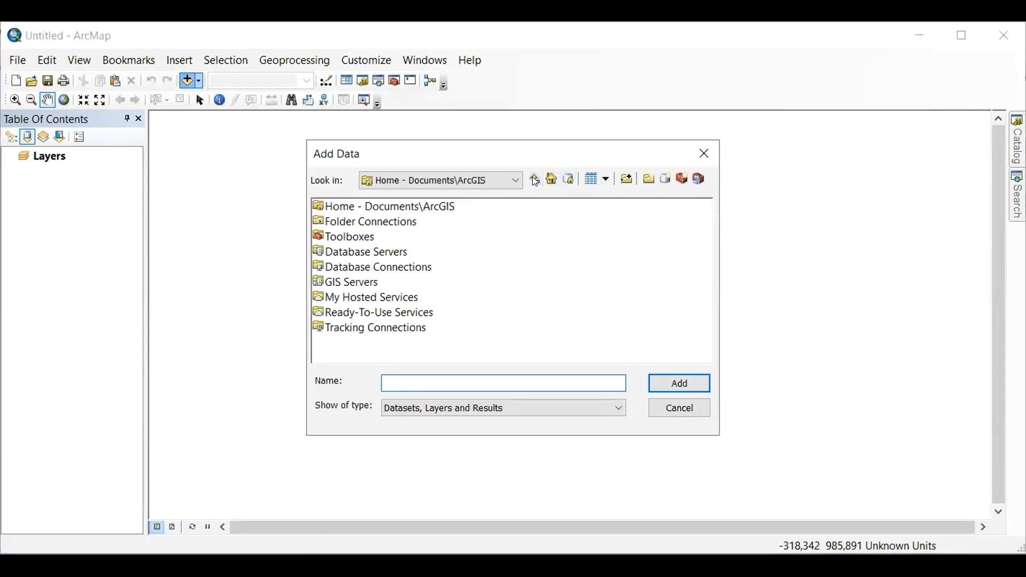
left_click(629, 183)
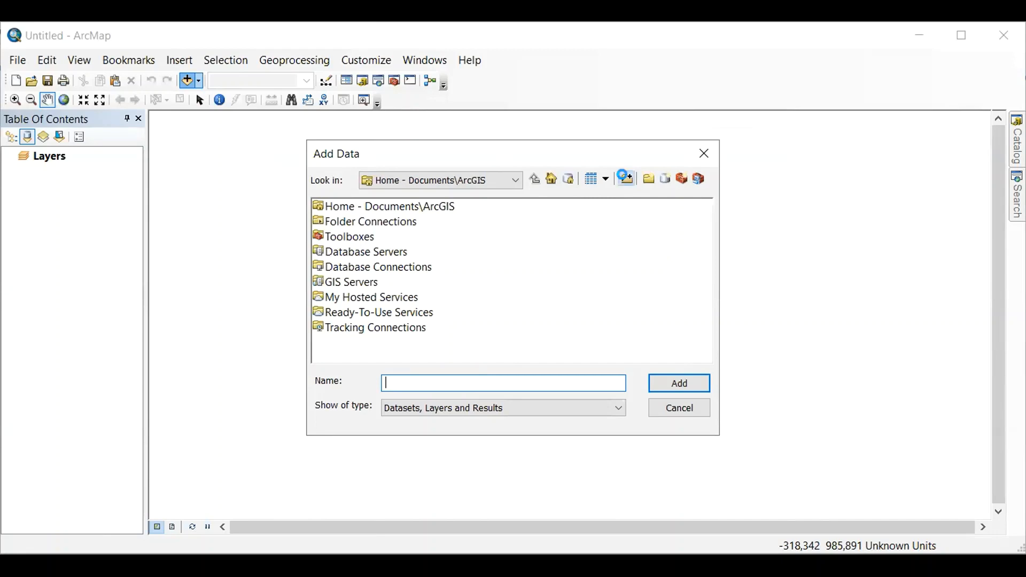
left_click(464, 353)
left_click(484, 368)
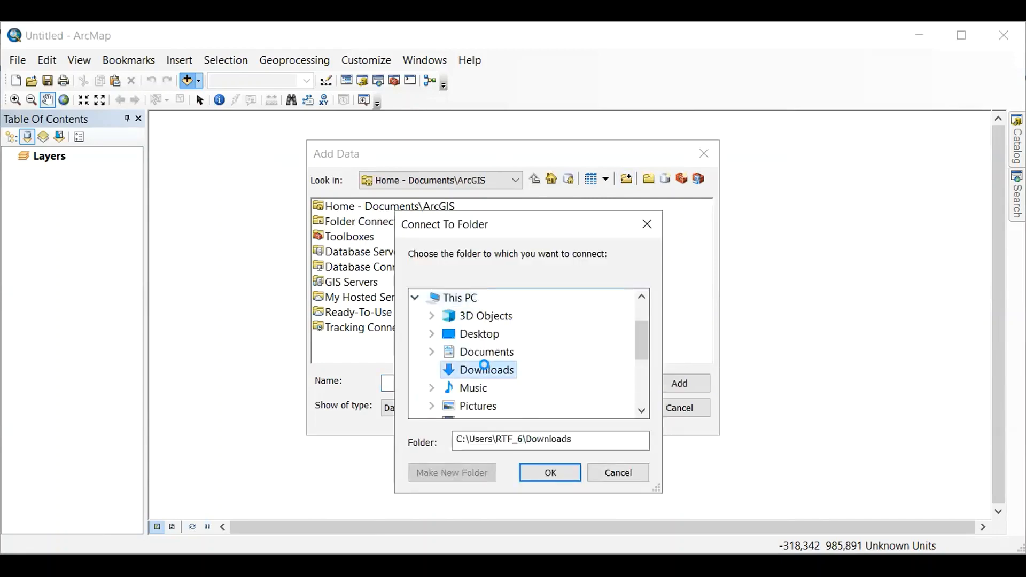
scroll(541, 357, "down", 4)
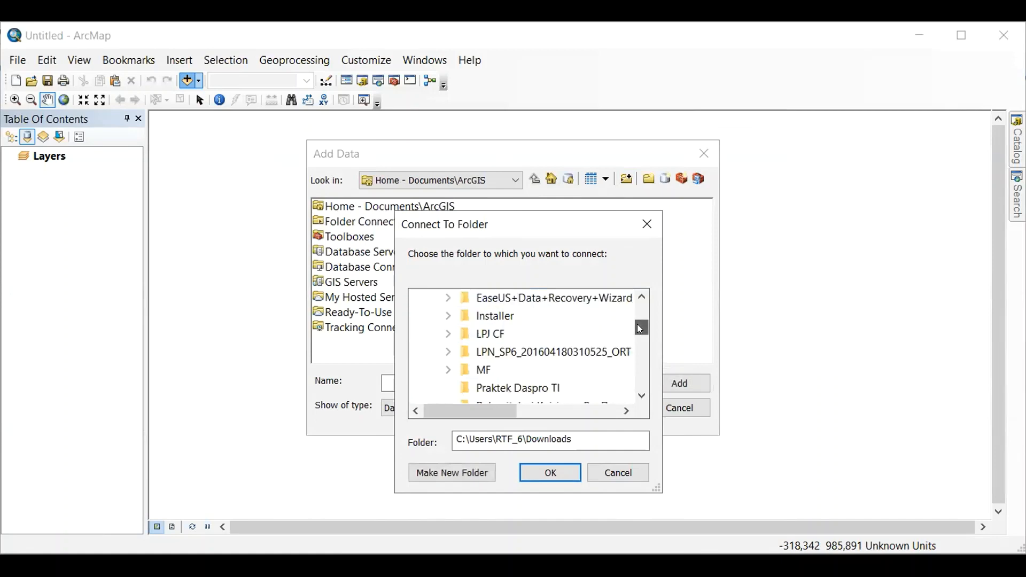
left_click(541, 358)
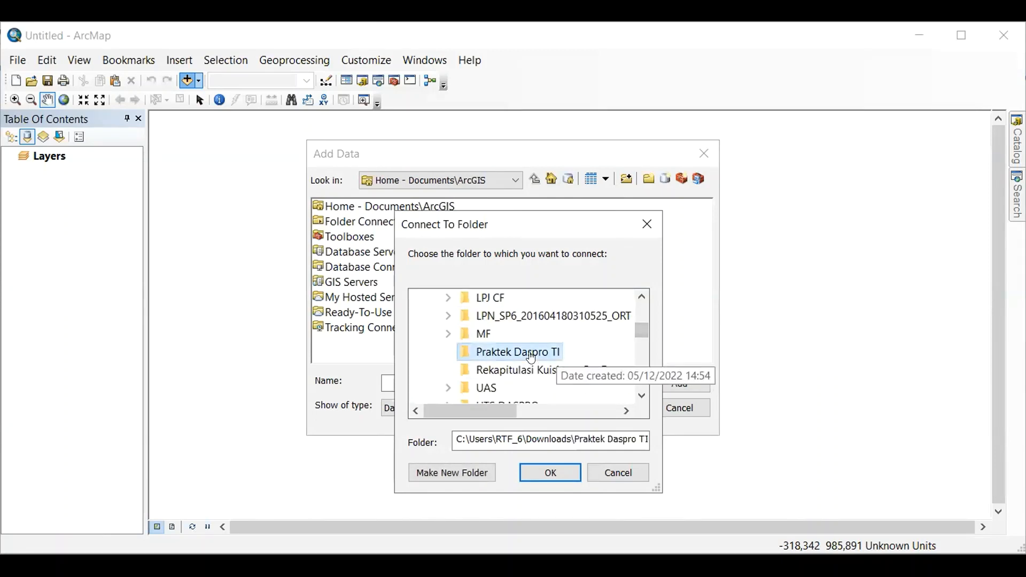
left_click(549, 471)
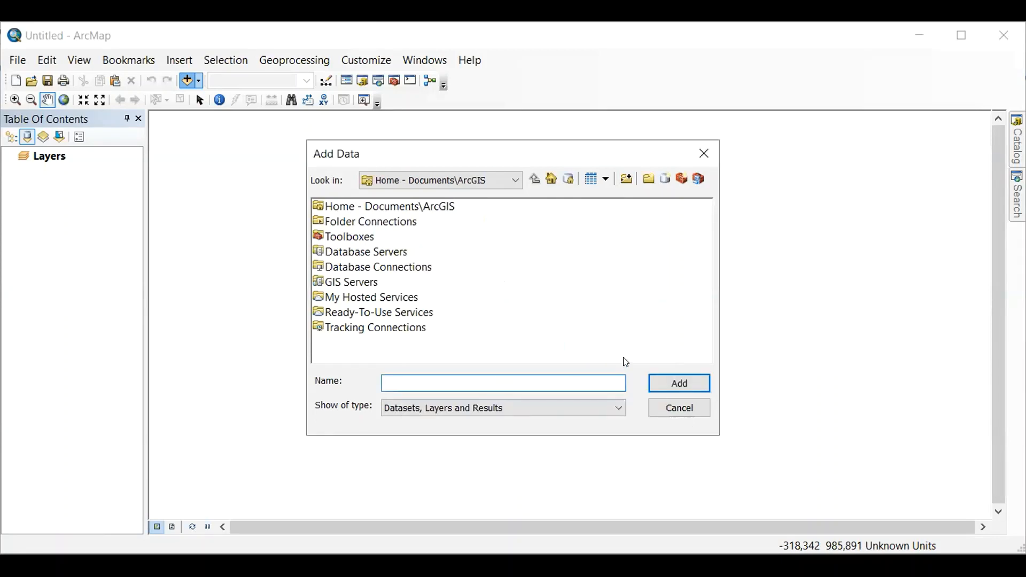
Add the table Kedalaman Perairan PT. Labroy (1).csv from the Praktek Daspro TI folder to the map
left_click(502, 182)
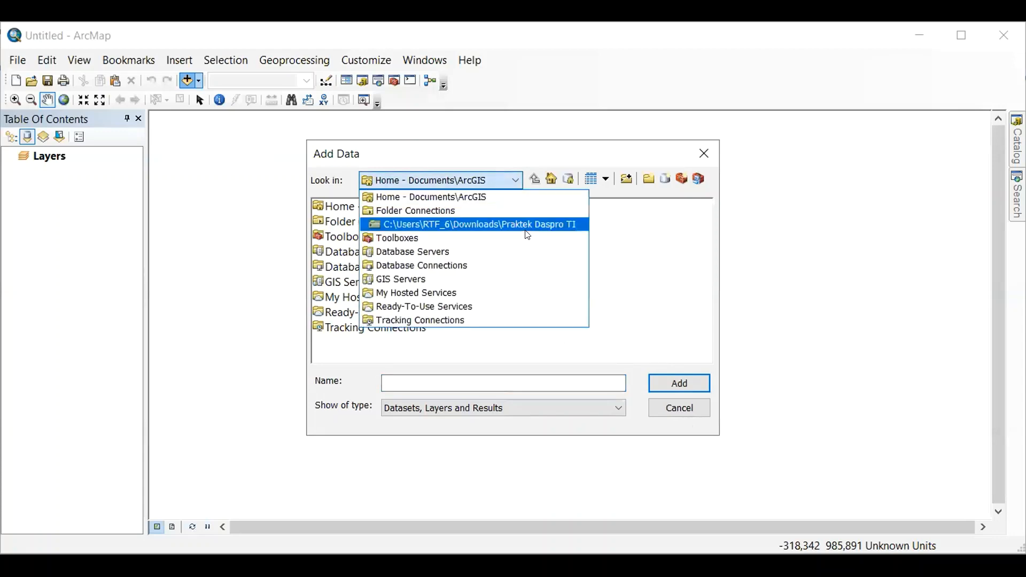
left_click(529, 225)
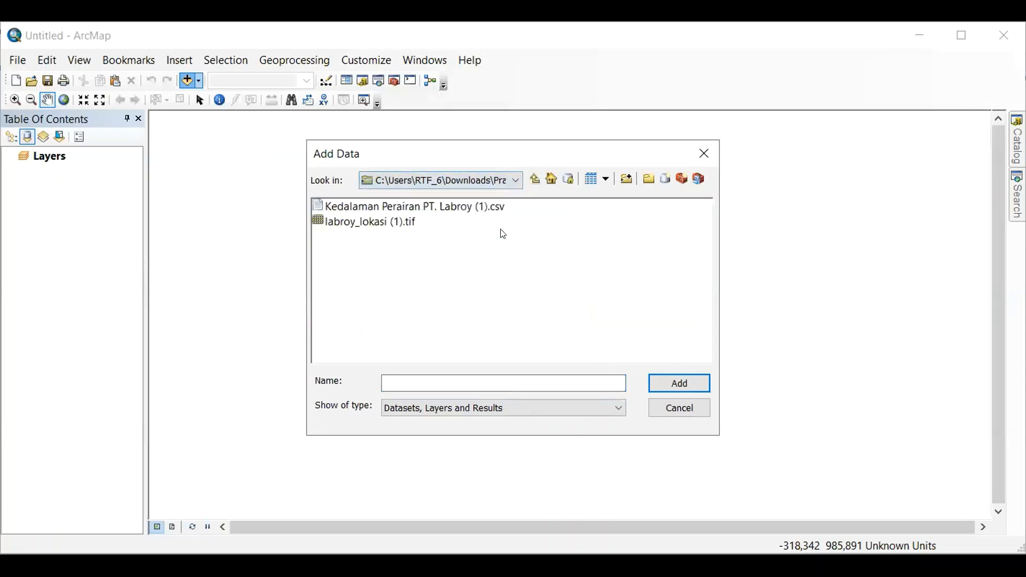
left_click(458, 211)
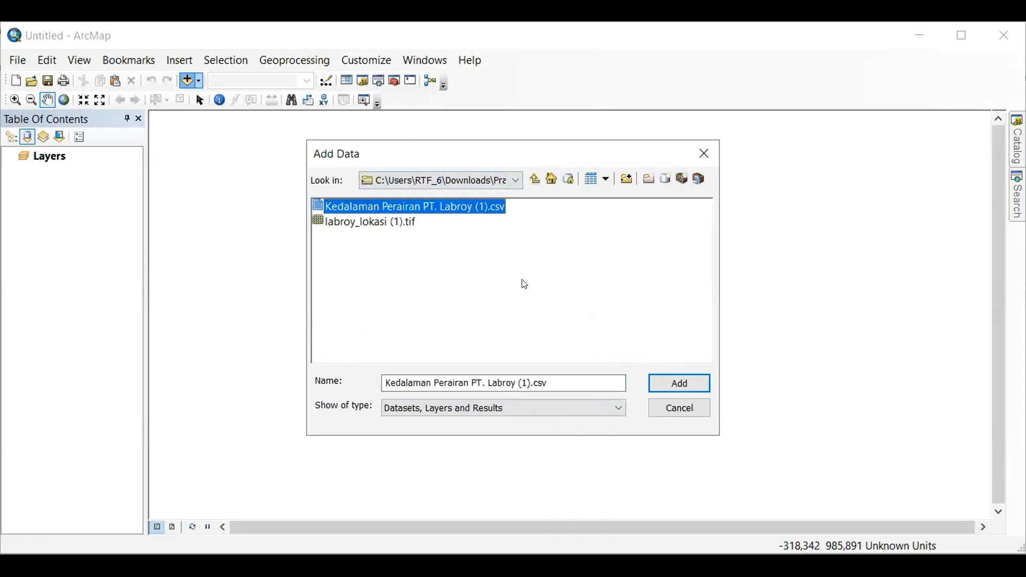
left_click(667, 386)
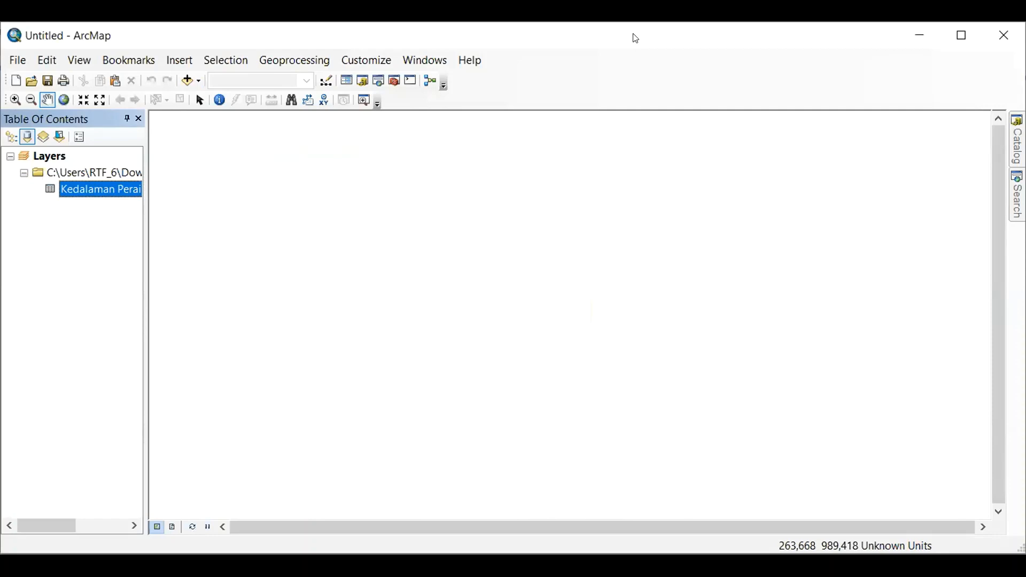
Set up an XY data display for the water-depth table, with Z as the Z field
right_click(114, 191)
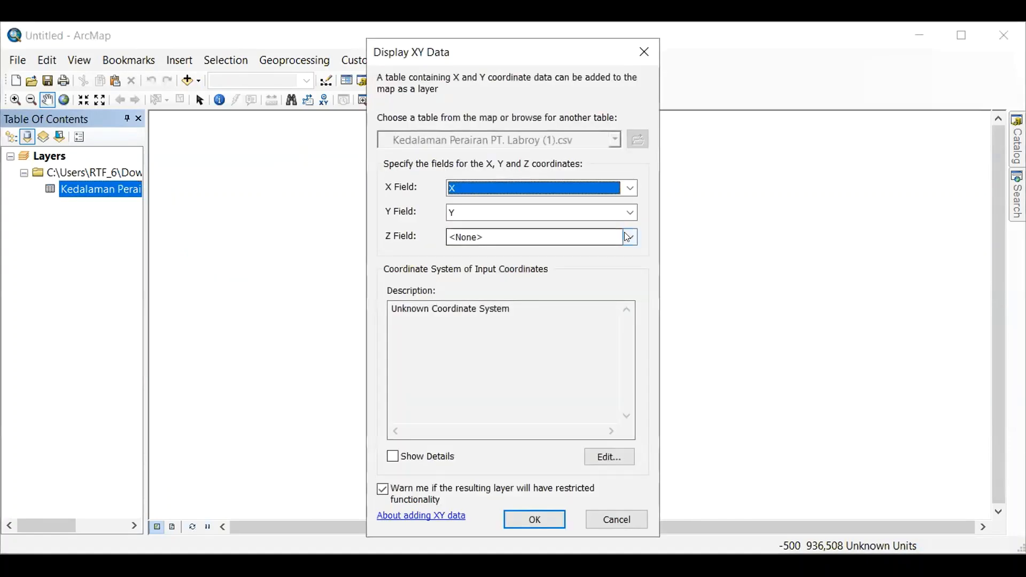
left_click(631, 237)
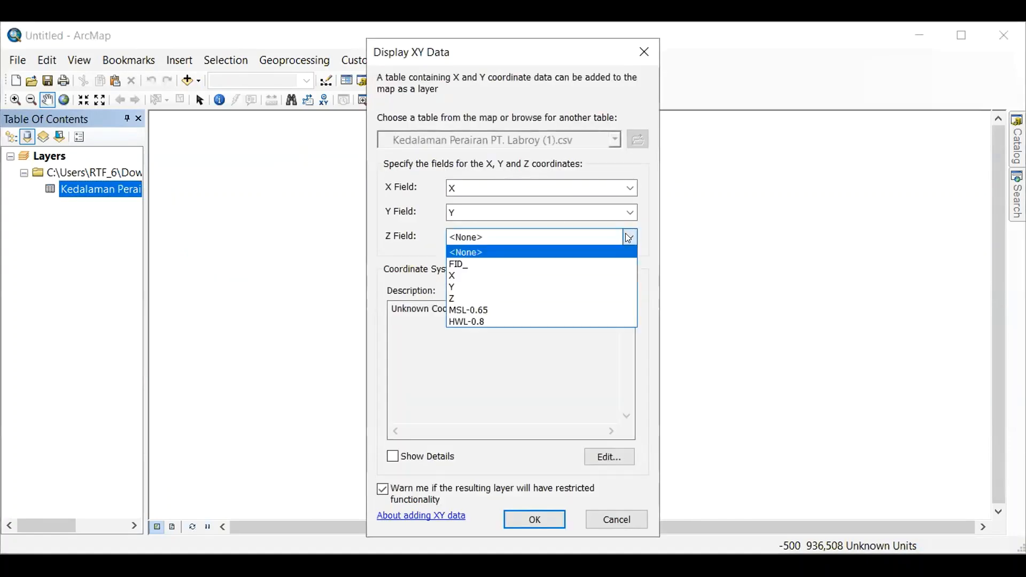
left_click(582, 300)
Assign the projected coordinate system WGS 1984 UTM Zone 48N to the input coordinates and plot the depth points
left_click(603, 456)
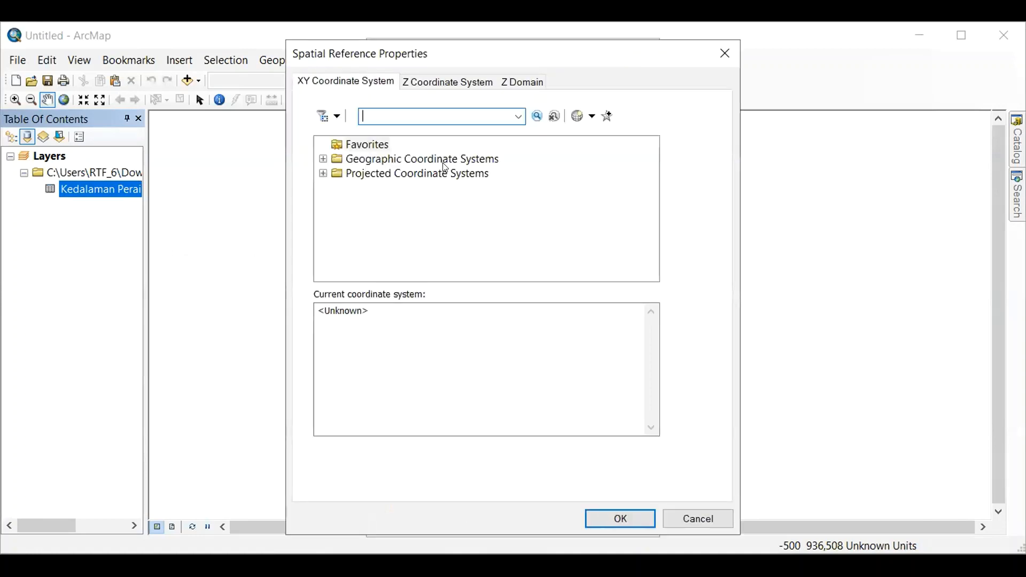
double_click(448, 171)
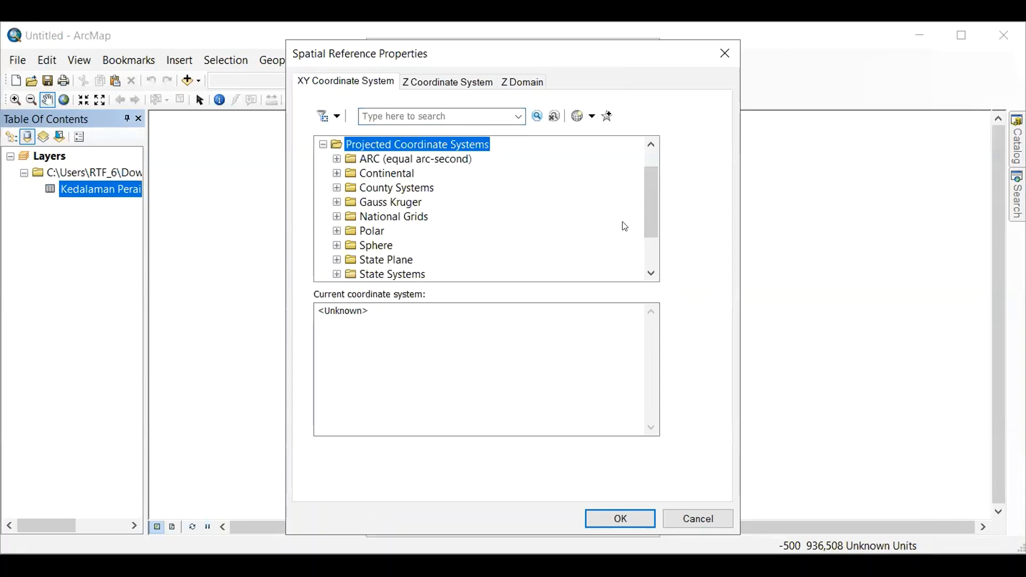
left_click_drag(648, 210, 637, 262)
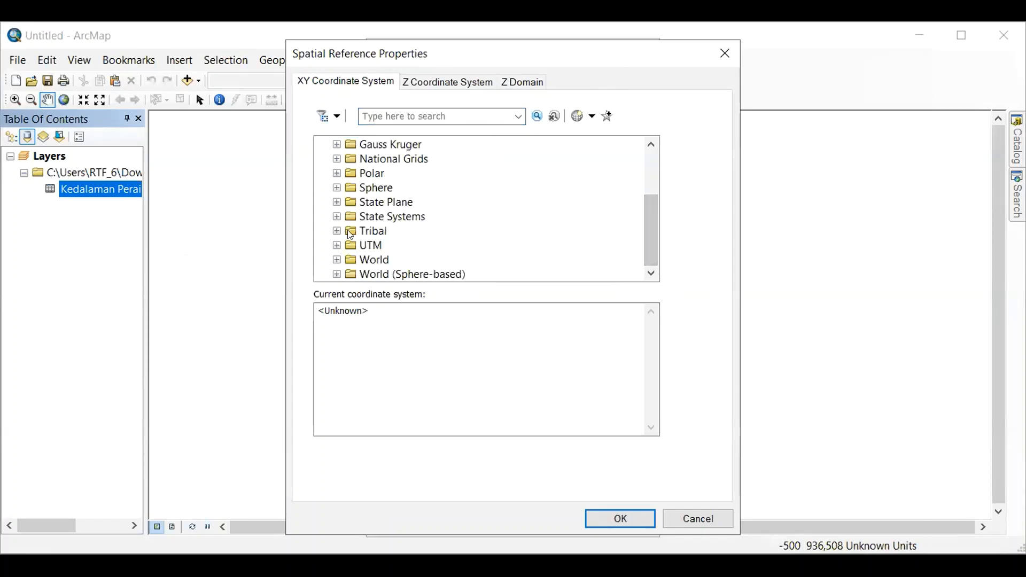
left_click(337, 247)
left_click_drag(651, 217, 650, 246)
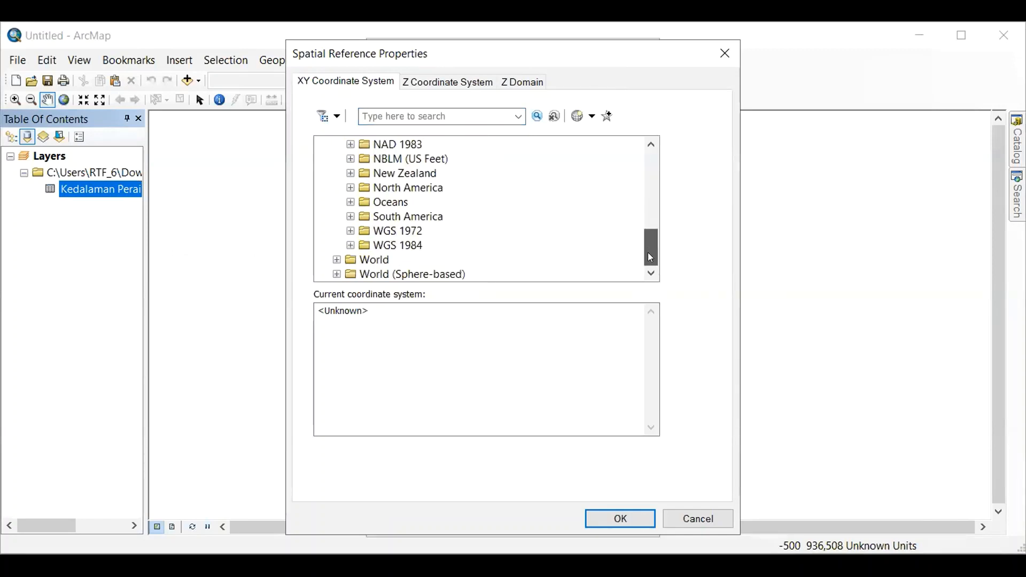
double_click(410, 245)
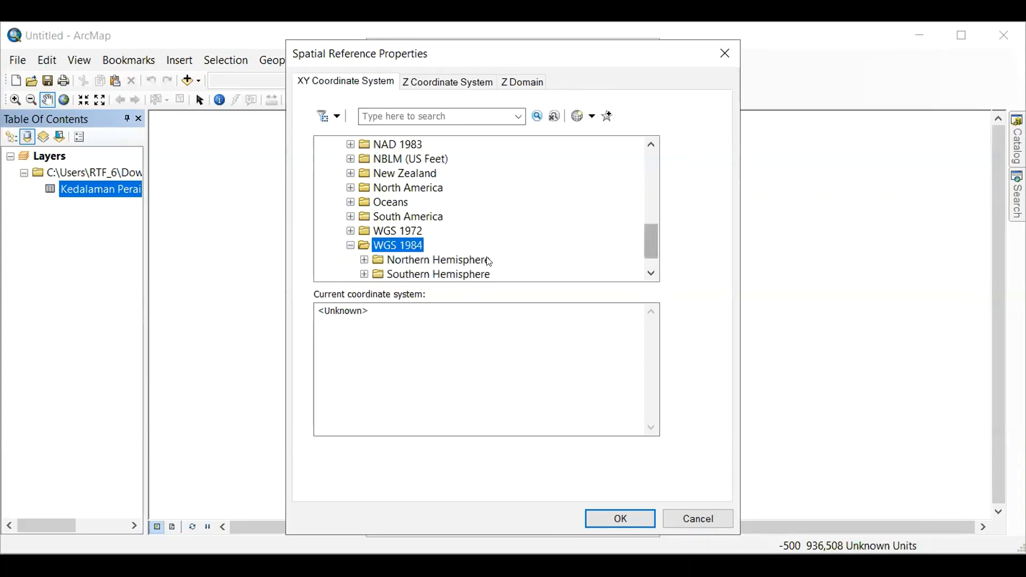
double_click(465, 262)
left_click_drag(651, 190, 651, 242)
left_click(463, 273)
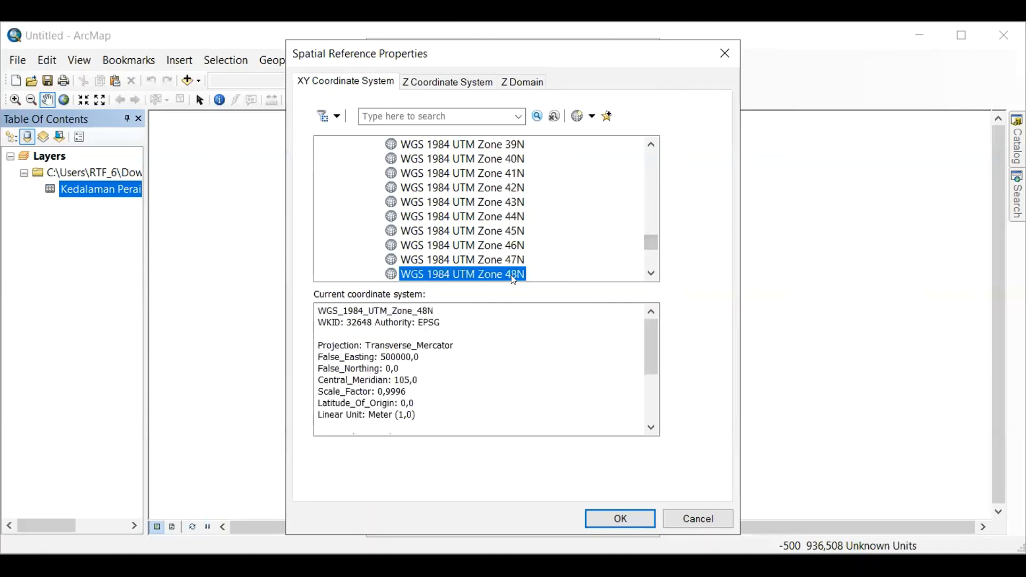
left_click(619, 518)
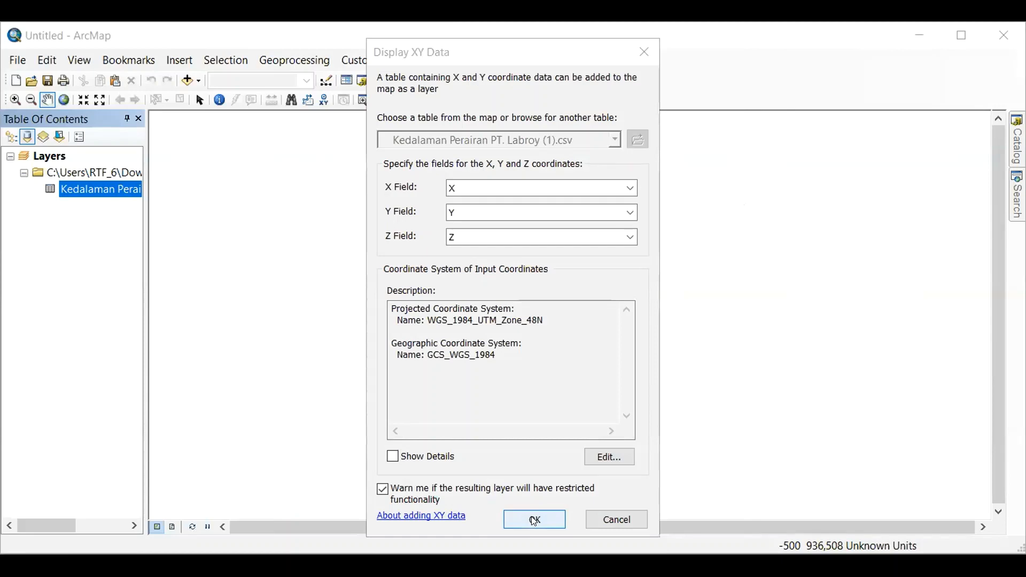
left_click(535, 521)
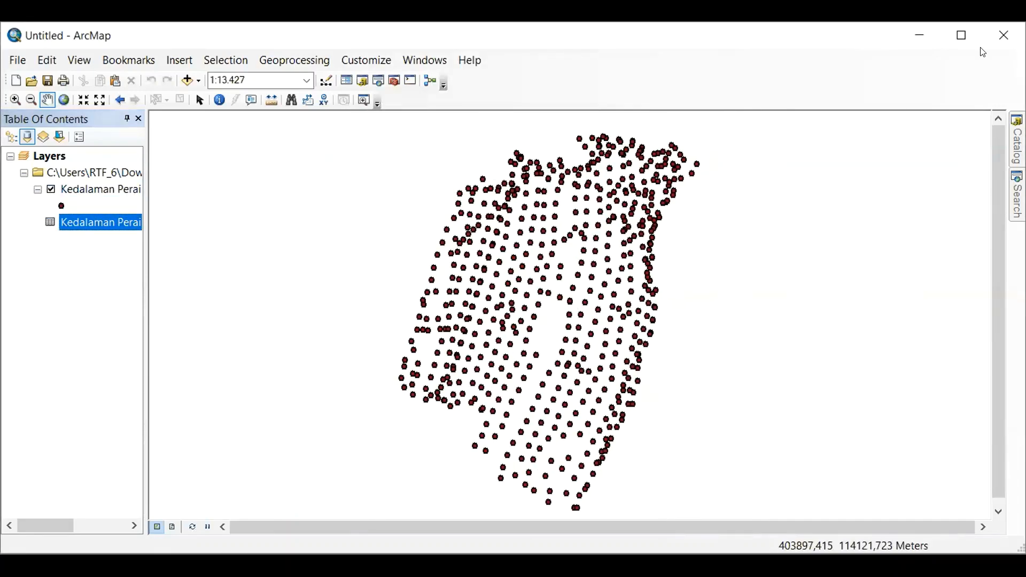
Export all features of the plotted depth points using the layer's source coordinate system and add the exported data as a layer
left_click(965, 37)
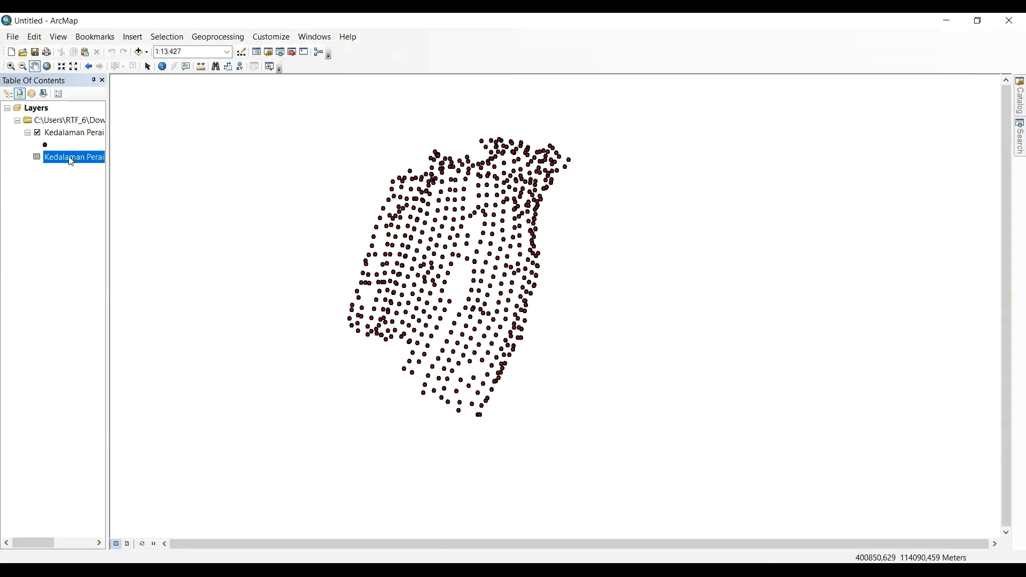
left_click(57, 134)
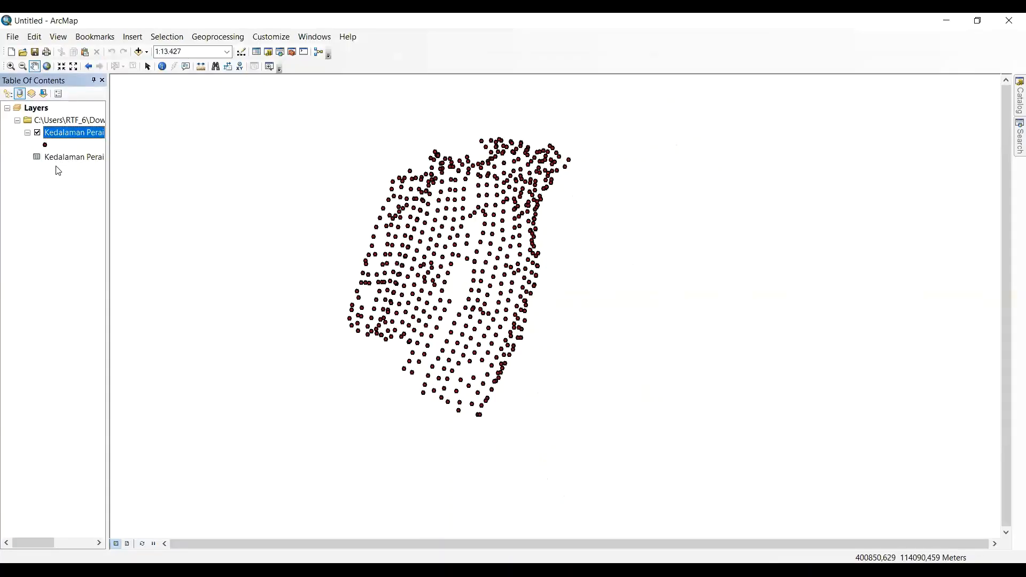
right_click(68, 137)
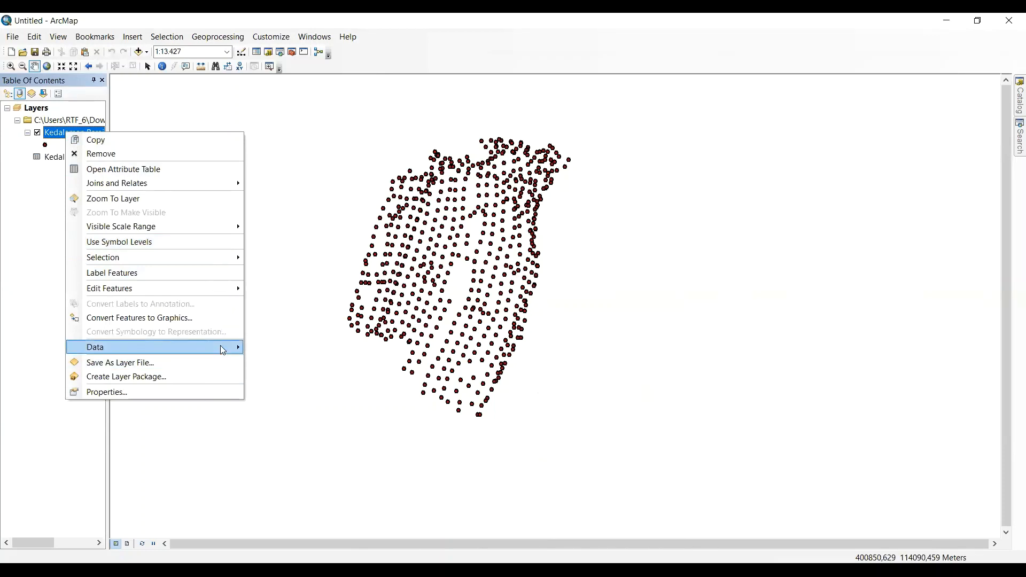
mouse_move(222, 347)
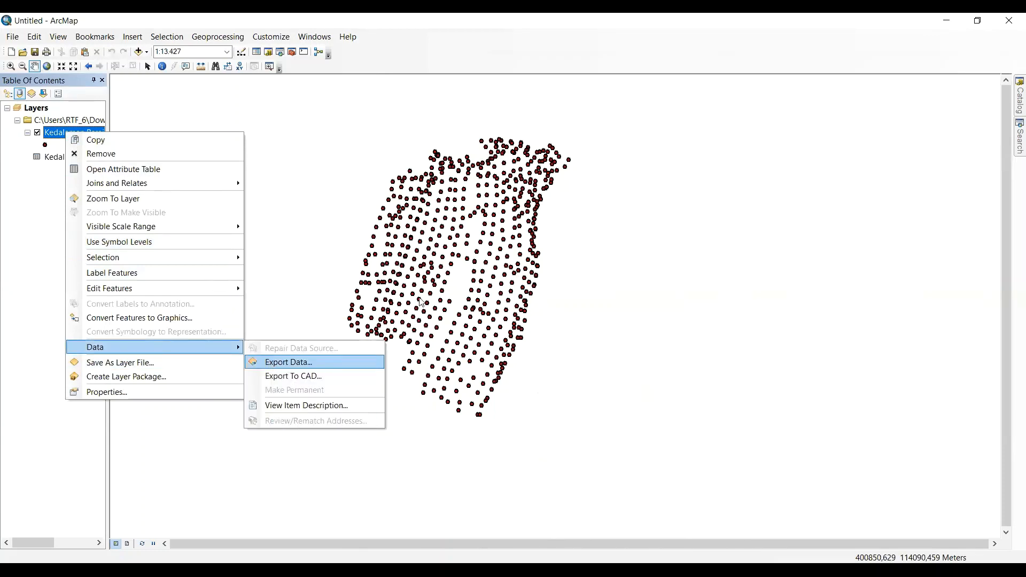
left_click(288, 363)
left_click(572, 213)
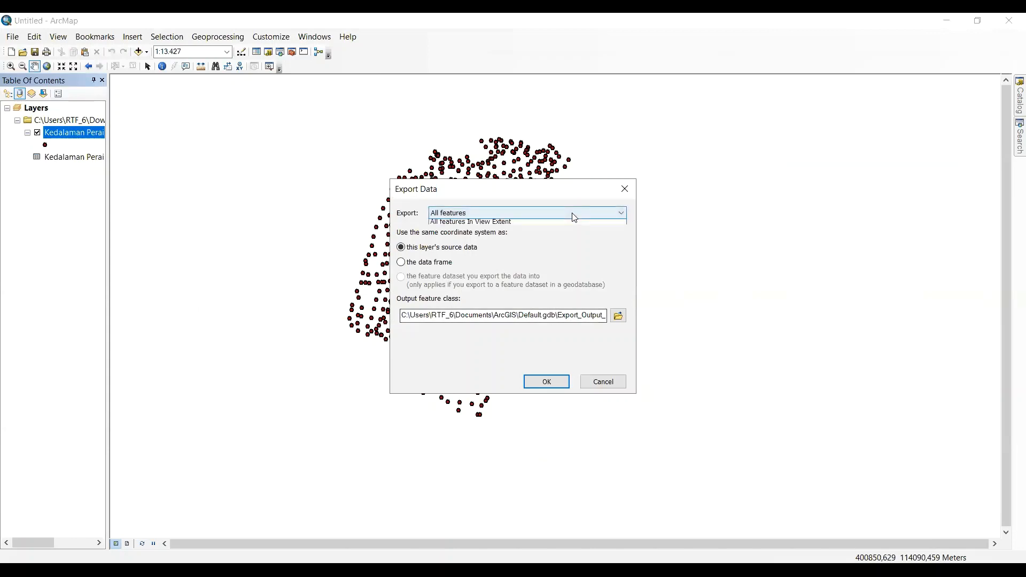
left_click(572, 213)
left_click(545, 381)
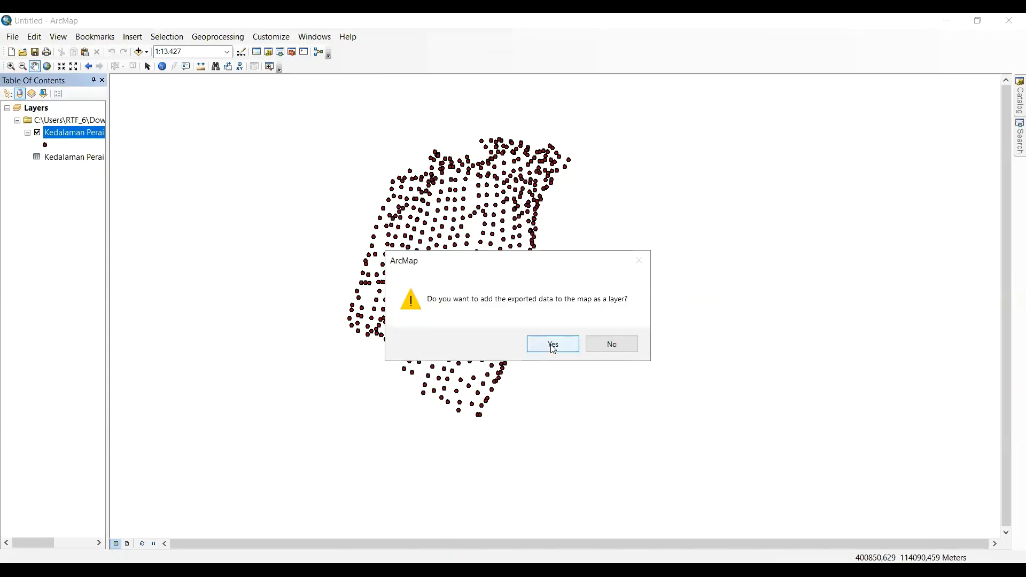
left_click(553, 345)
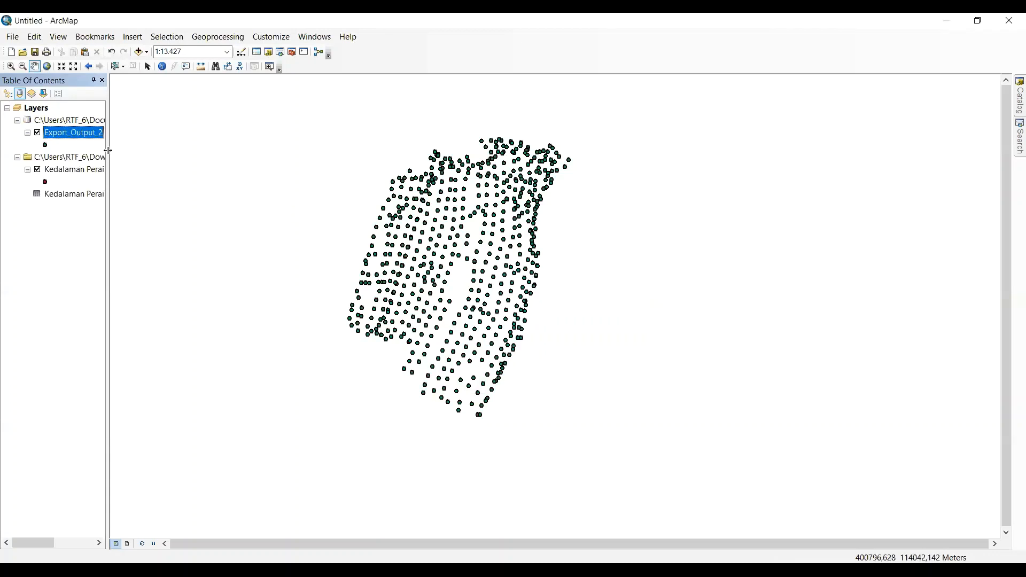
Examine the exported point layer's source, selection, display, symbology and label properties
right_click(79, 138)
left_click(134, 392)
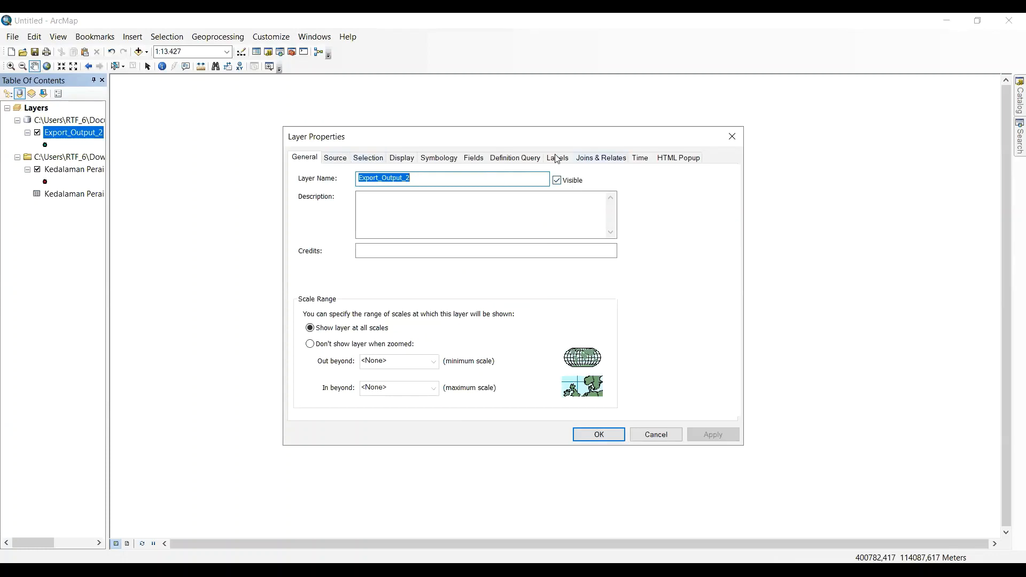
left_click(341, 155)
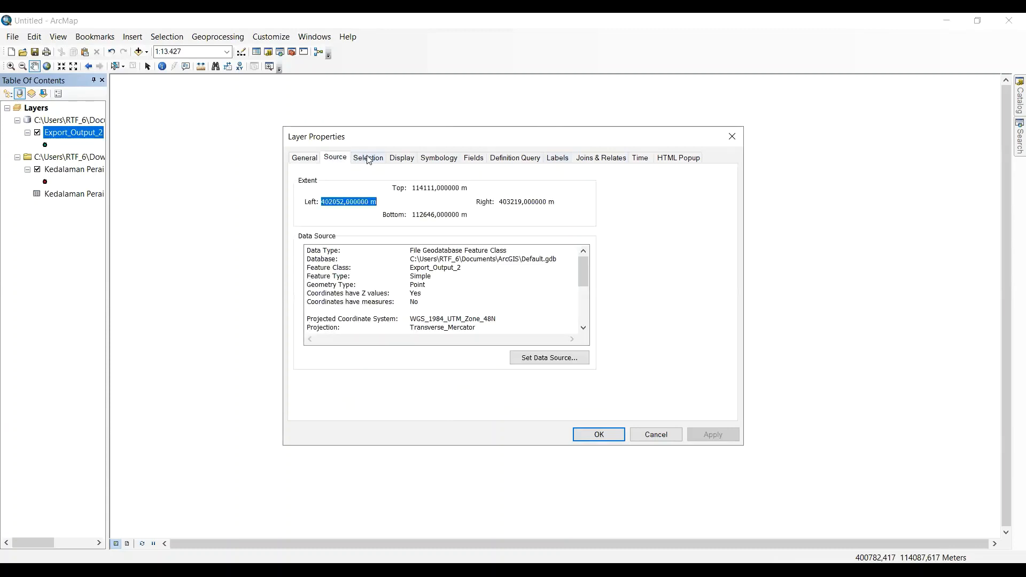
left_click(375, 158)
left_click(406, 159)
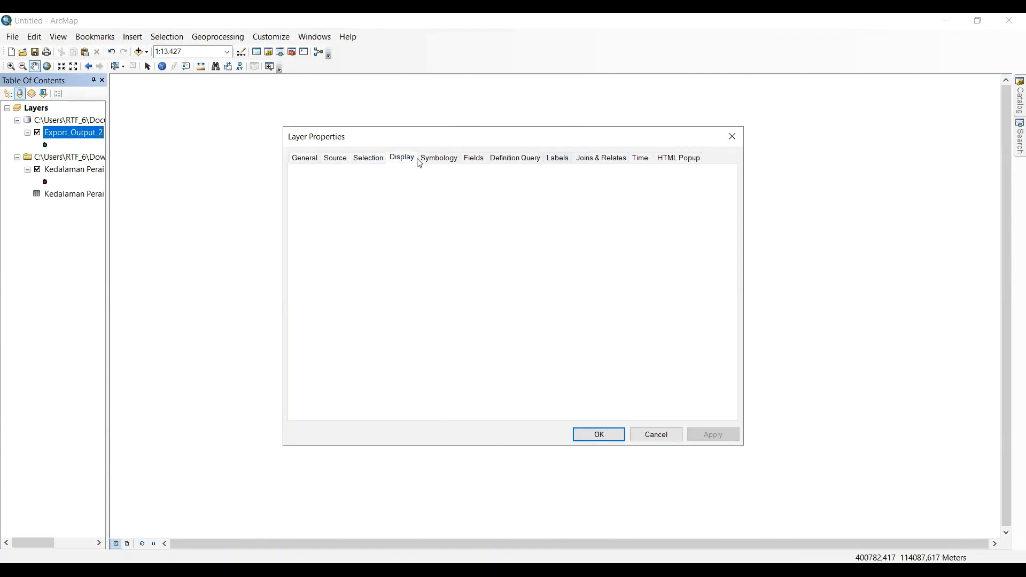
left_click(436, 159)
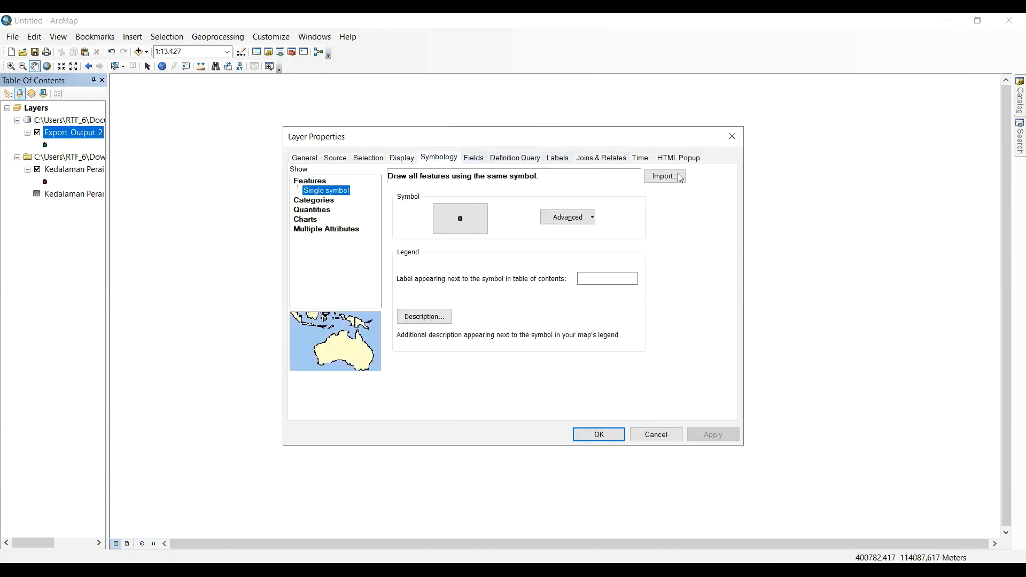
left_click(556, 159)
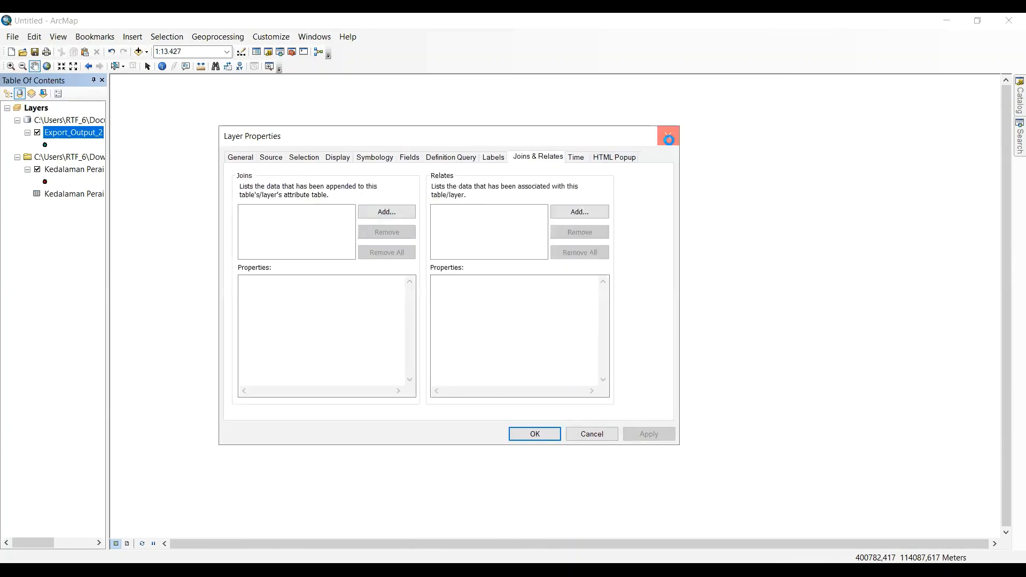
Close the exported layer's properties and hide the original CSV events layer of the water-depth points
left_click(668, 138)
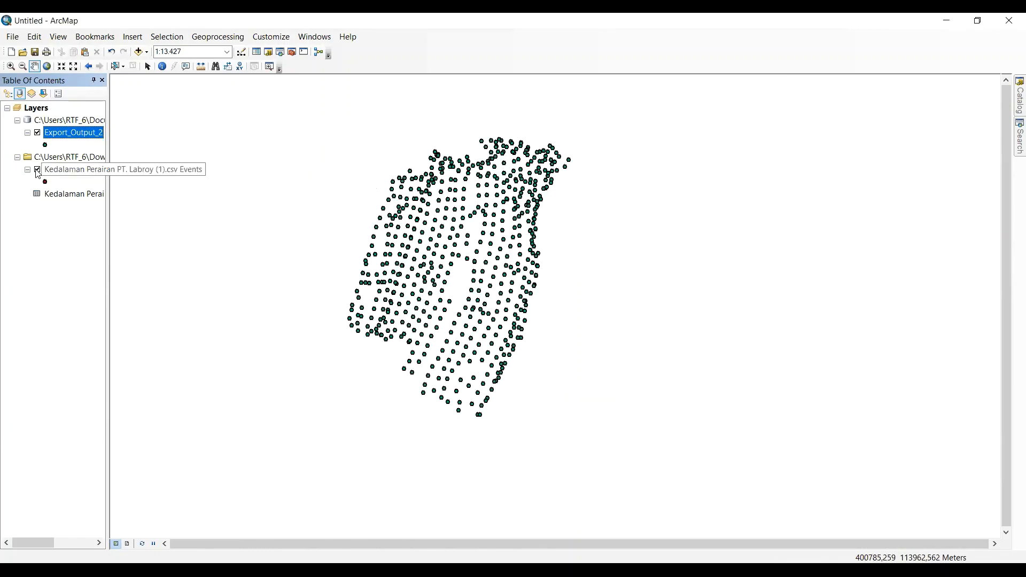
right_click(84, 134)
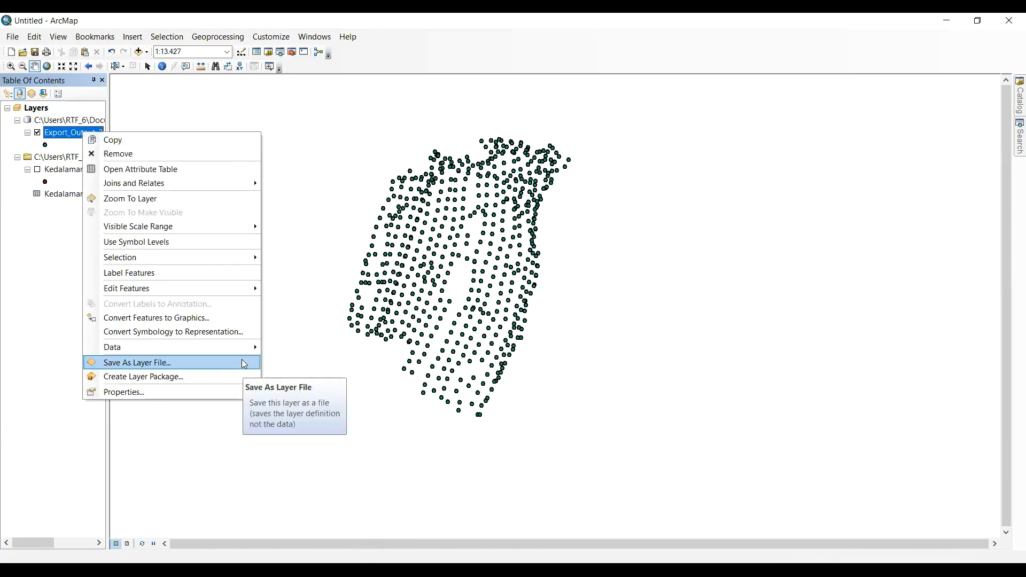
left_click(34, 233)
Add the labroy_lokasi (1).tif image to the map as a backdrop for the depth points
left_click(138, 51)
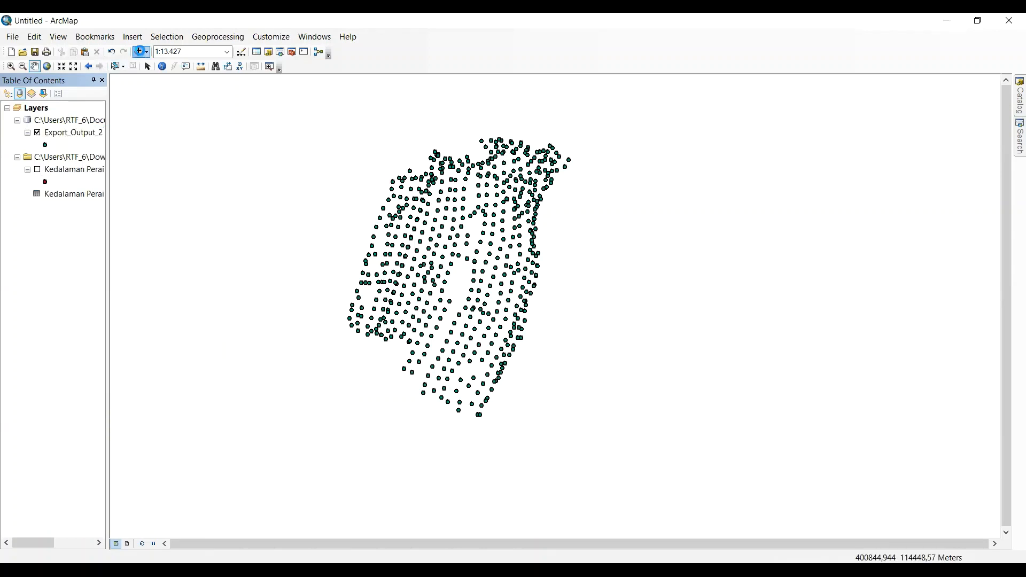
double_click(422, 237)
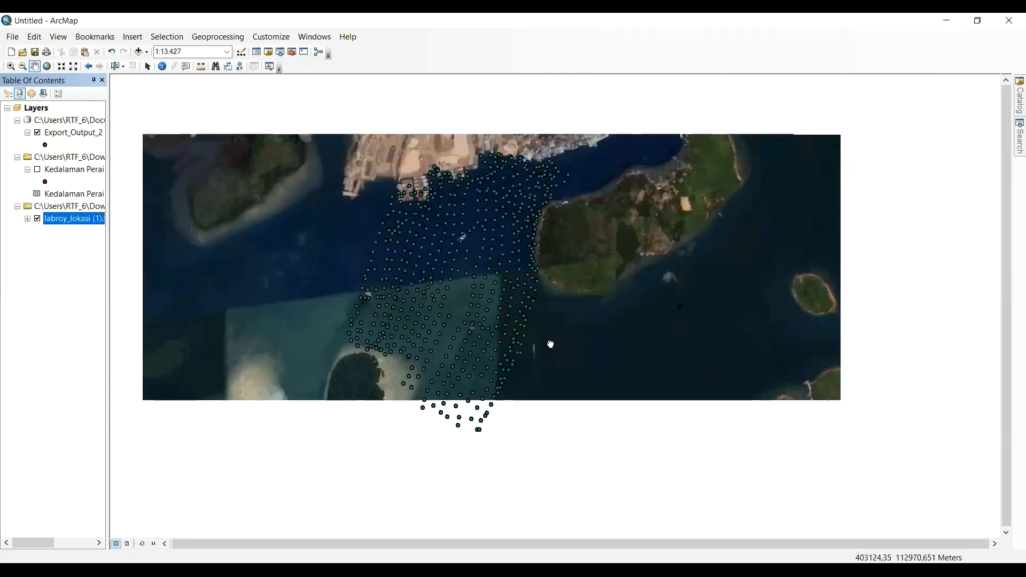
left_click_drag(537, 315, 539, 328)
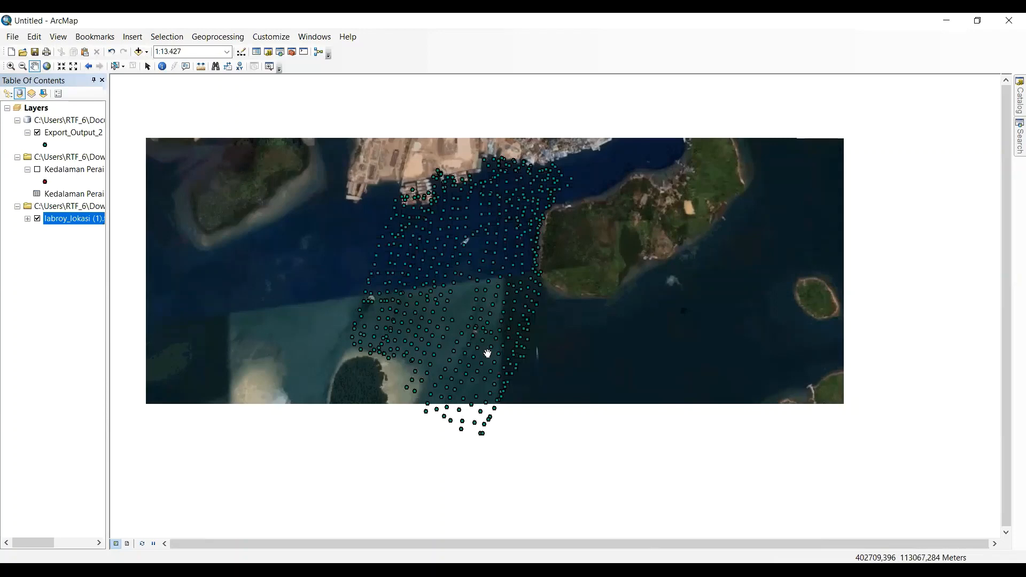
left_click(88, 136)
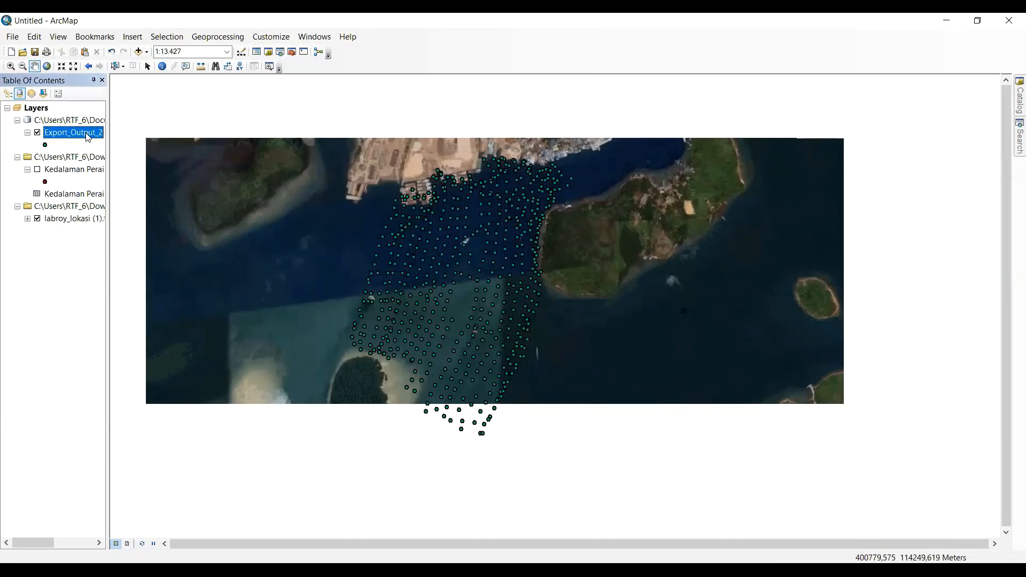
right_click(87, 138)
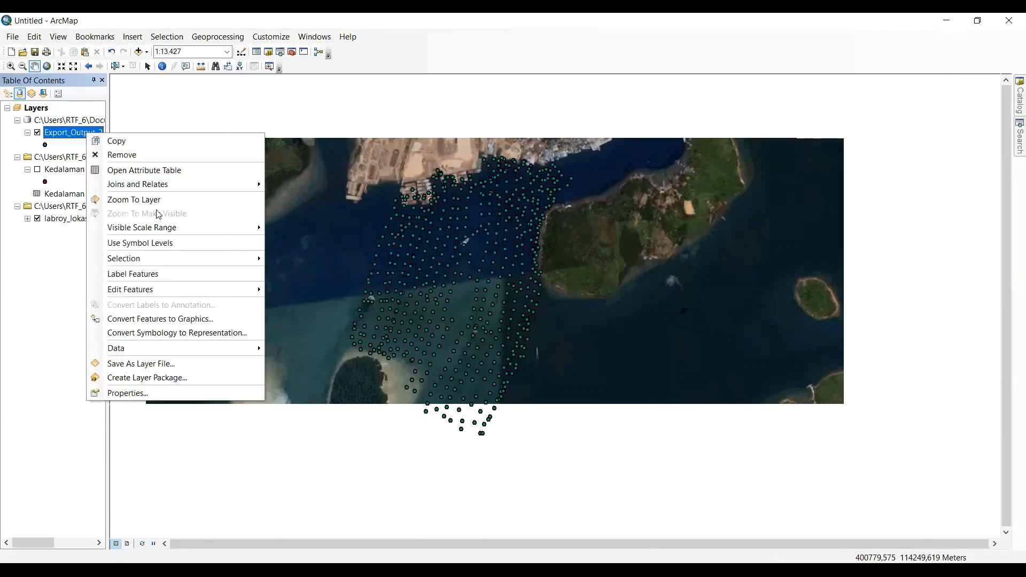
left_click_drag(757, 92, 697, 241)
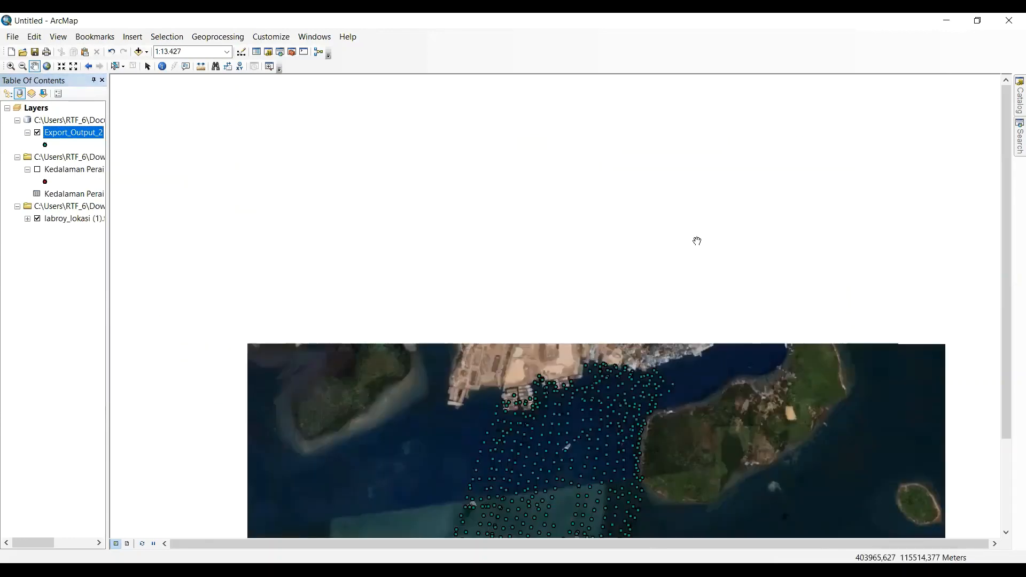
left_click_drag(593, 277, 531, 106)
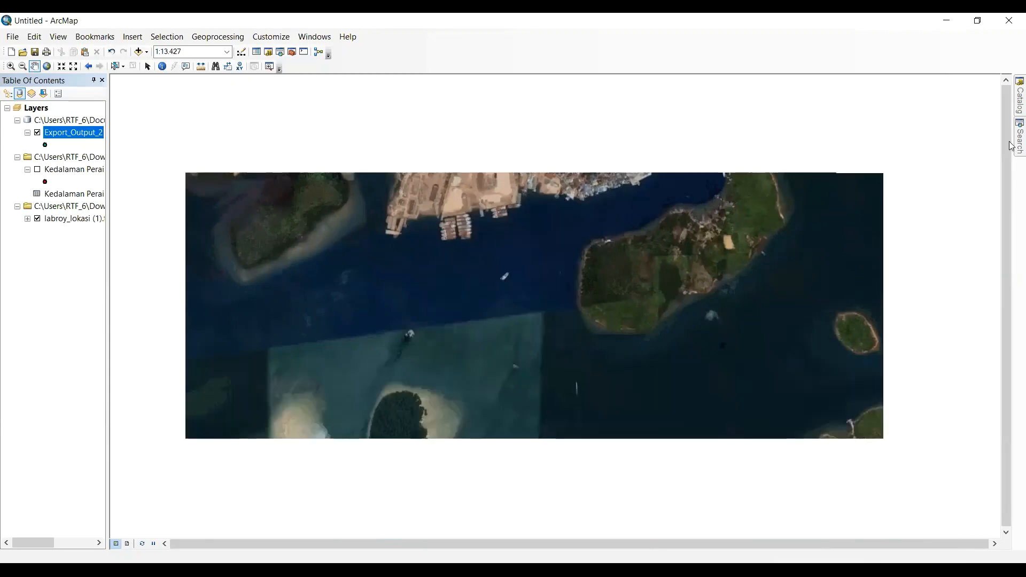
Interpolate a raster from Export_Output_2 with the Spline (Spatial Analyst) tool, using FID_ as the Z value field and the REGULARIZED type
left_click(924, 124)
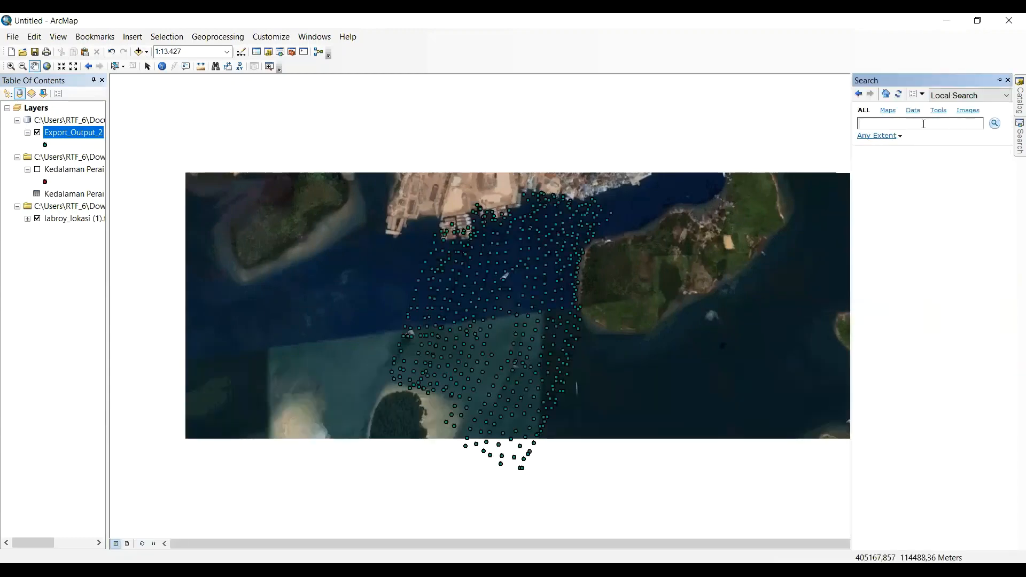
type("spline")
key("Return")
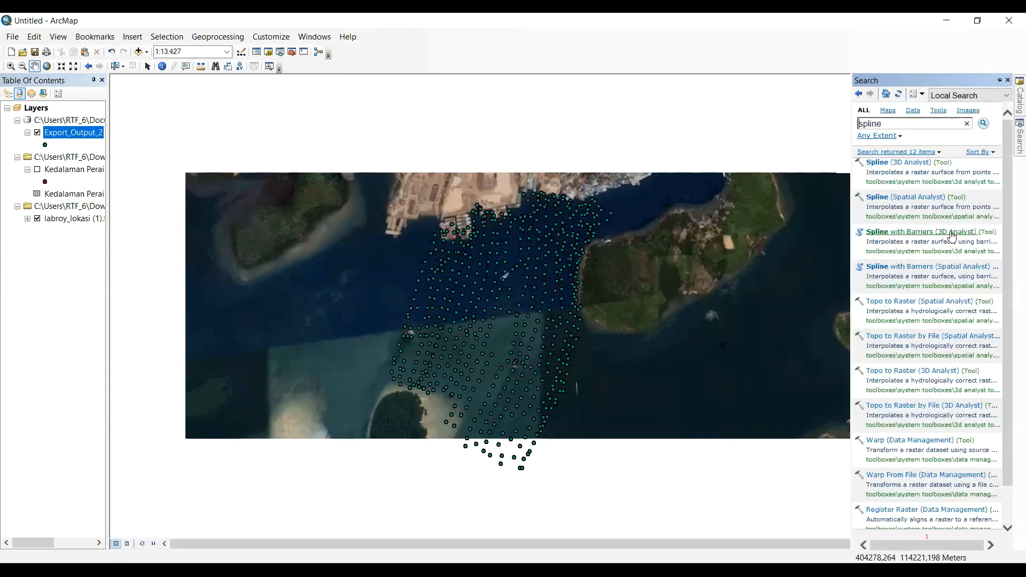
left_click(939, 199)
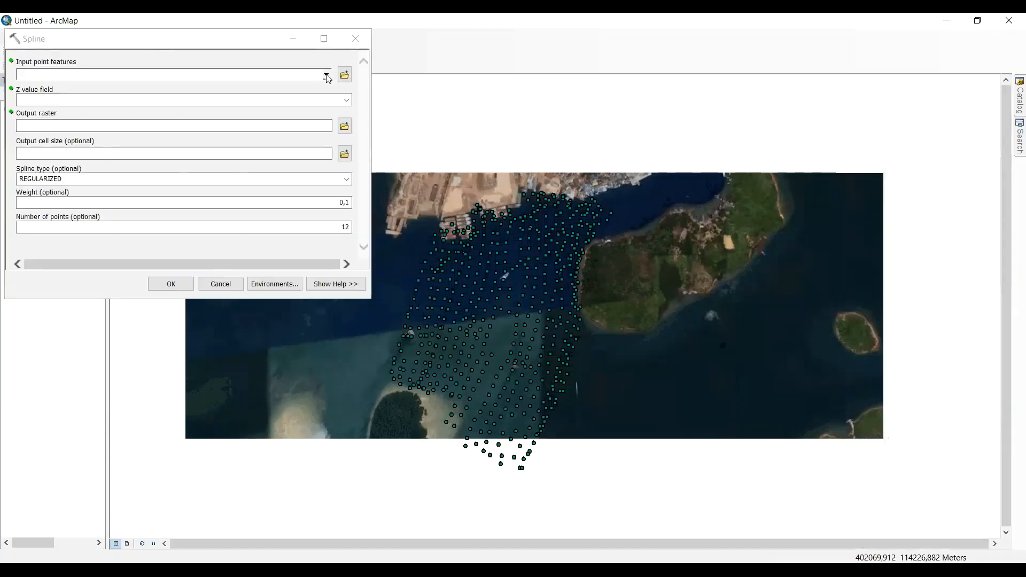
left_click(326, 75)
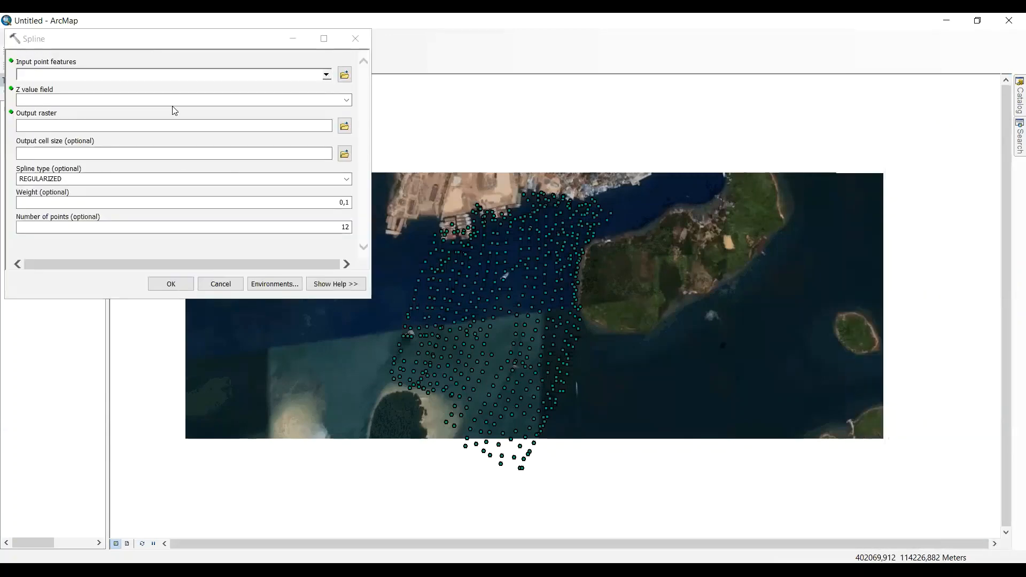
left_click(85, 89)
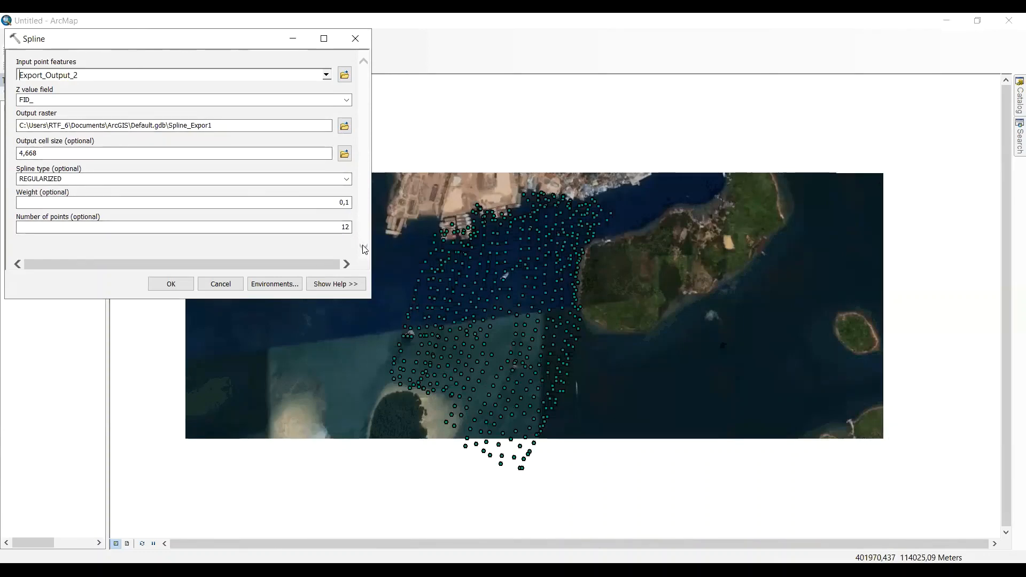
left_click(172, 282)
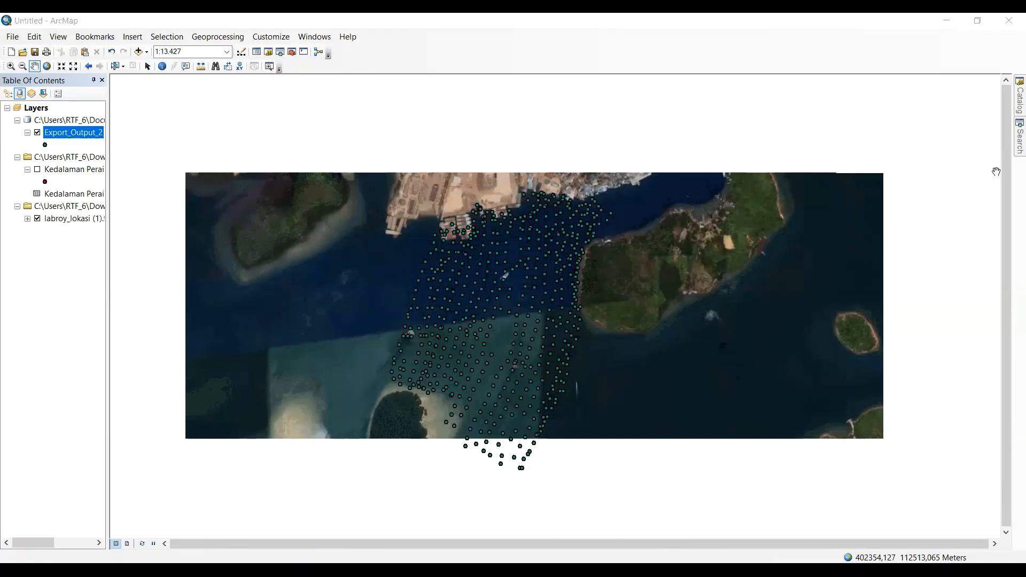
Interpolate a raster from Export_Output_2 with the IDW tool, using FID_ as the Z value field, power 2 and a variable search radius
left_click(1012, 143)
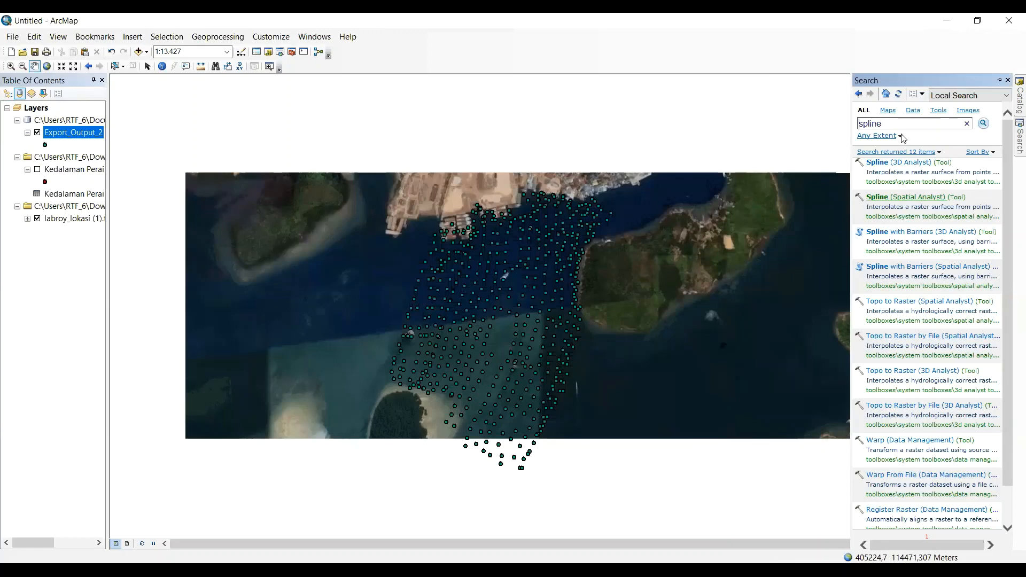
left_click_drag(888, 124, 856, 123)
type("3d")
type("w")
key("Return")
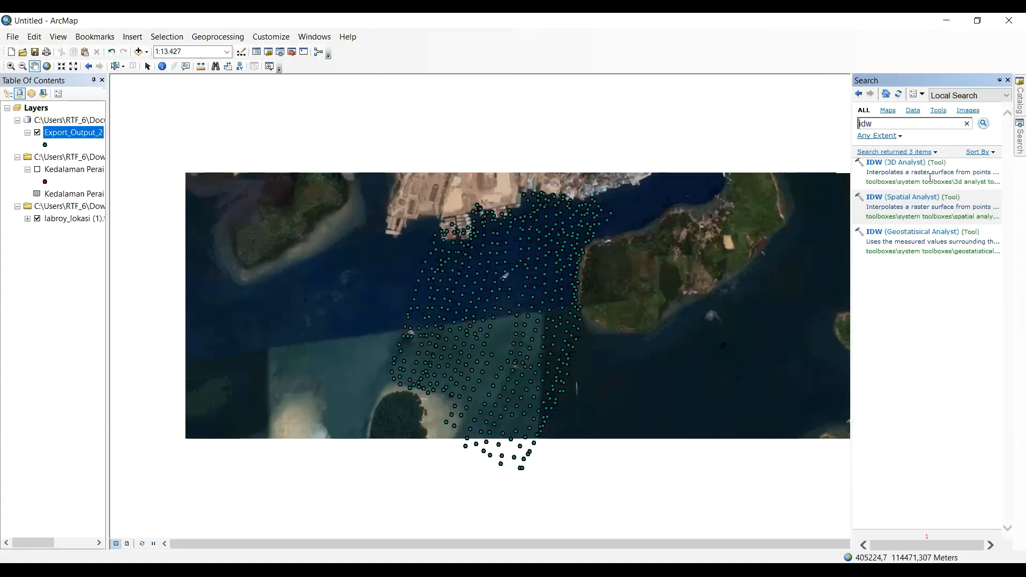
scroll(889, 180, "down", 1)
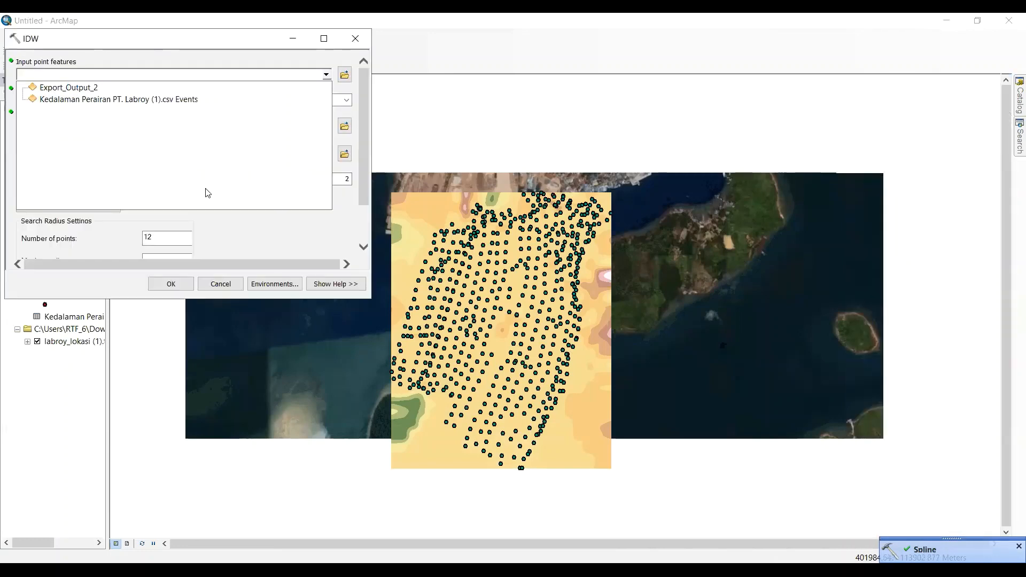
left_click(68, 87)
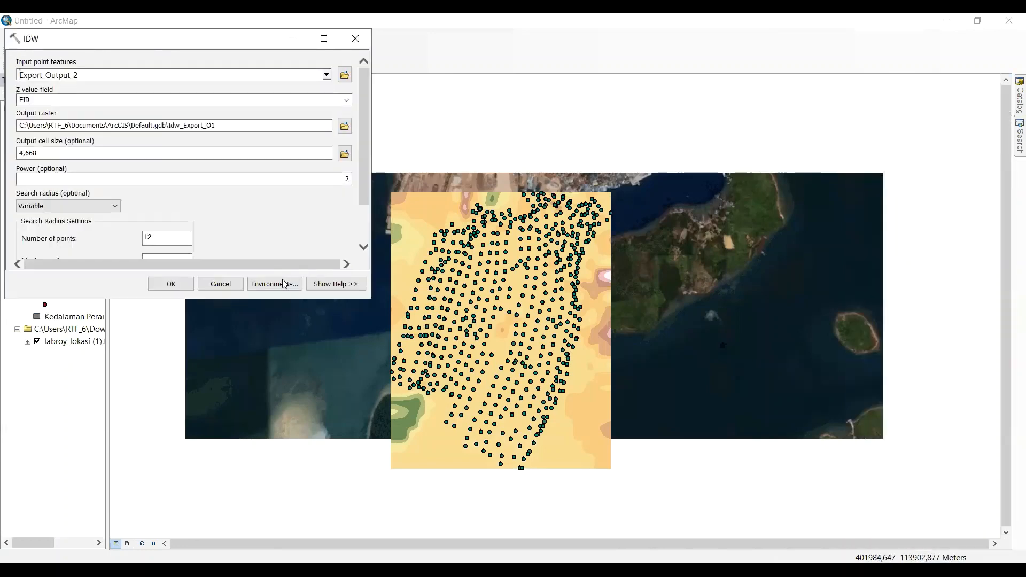
left_click(171, 285)
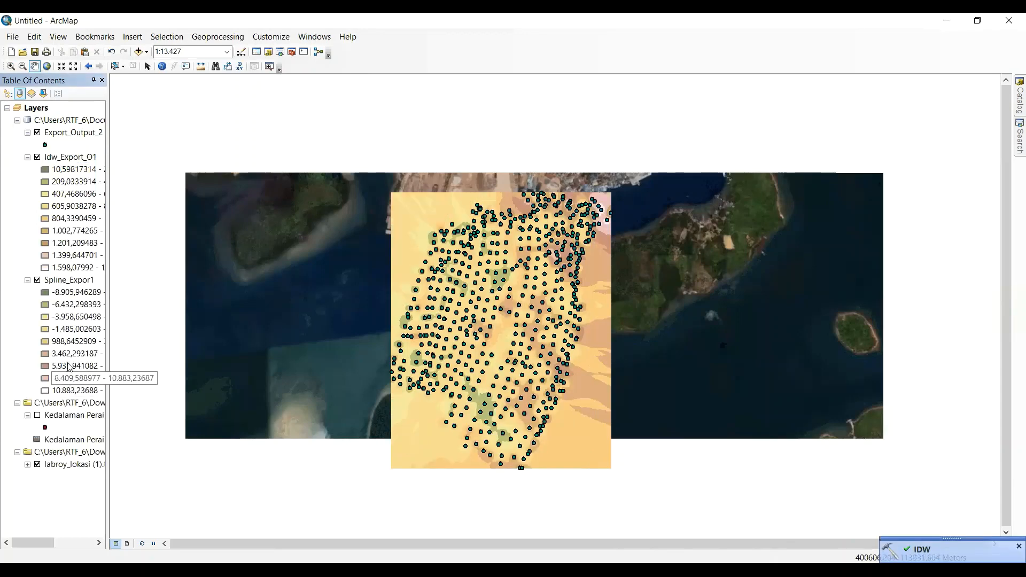
Remove the IDW raster layer from the map
left_click(73, 342)
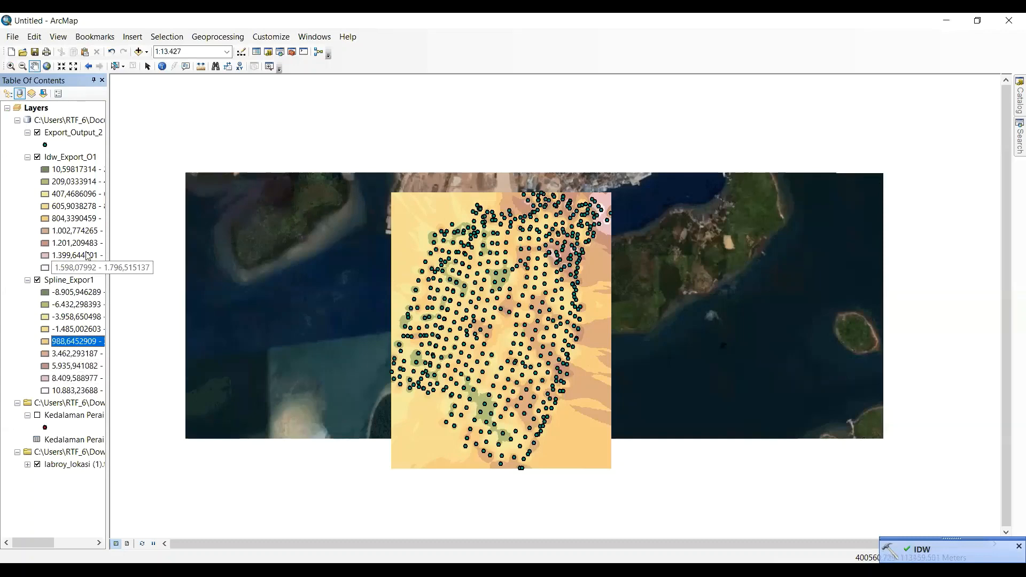
left_click(73, 207)
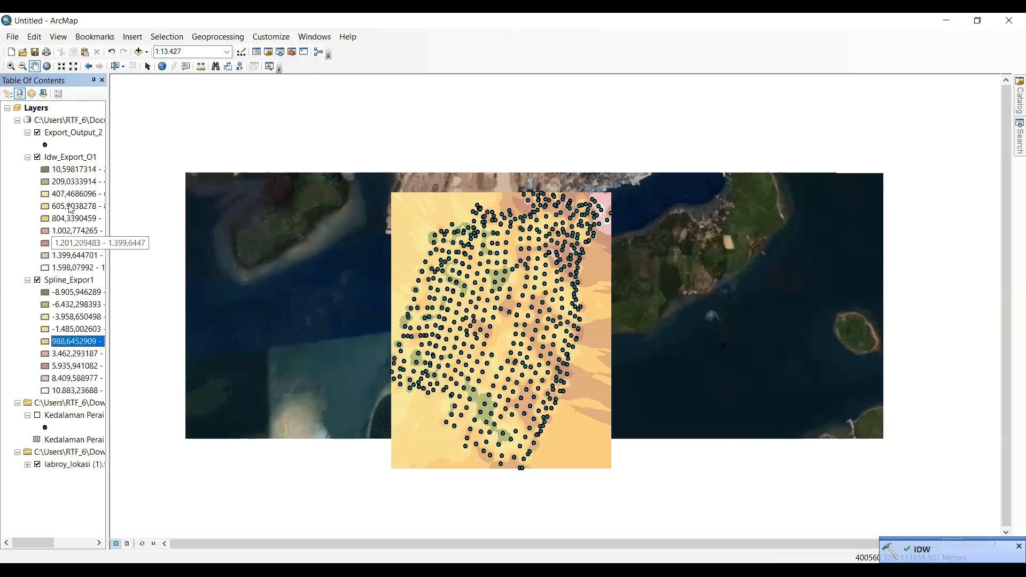
left_click(76, 158)
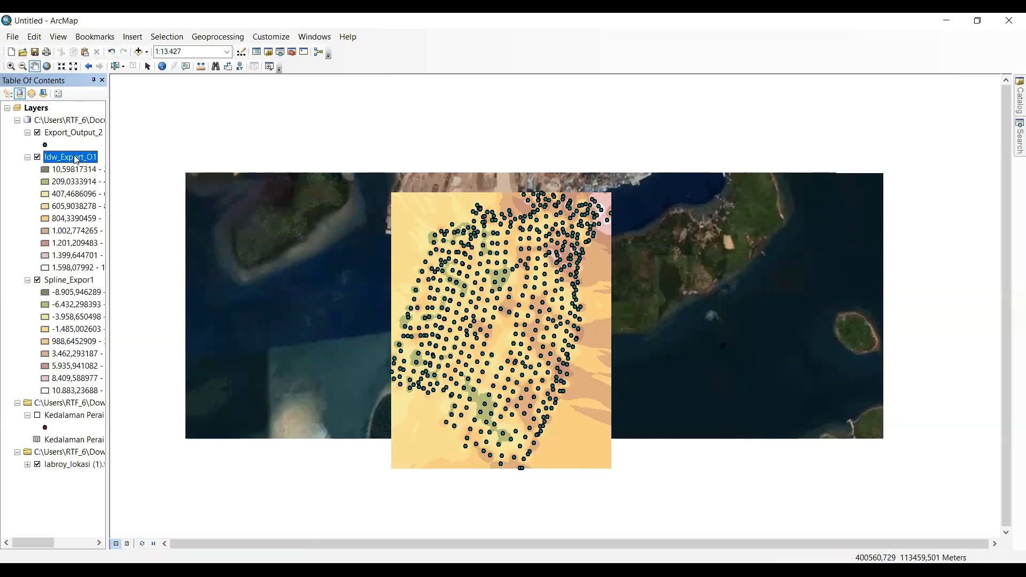
right_click(76, 158)
left_click(80, 176)
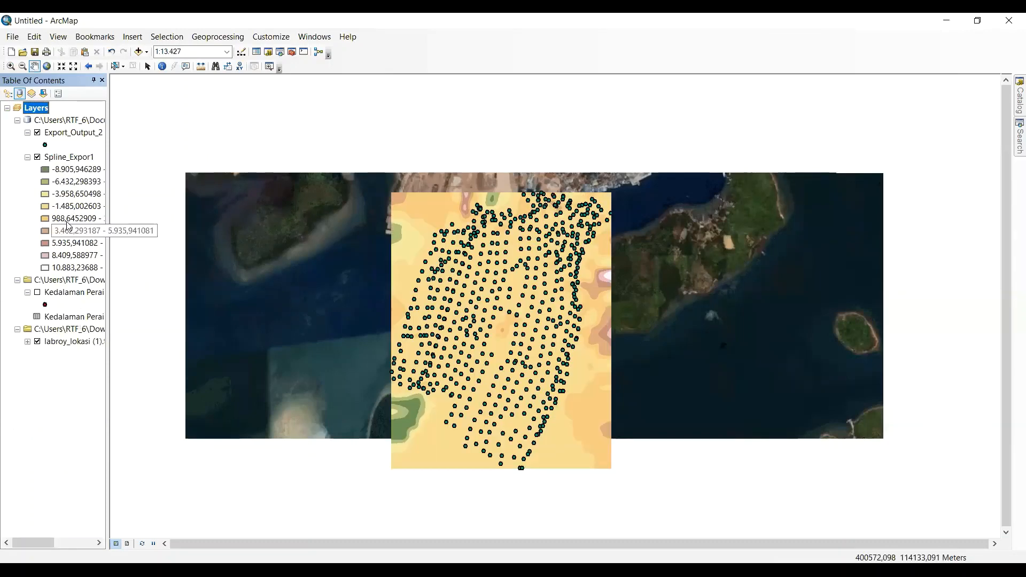
left_click(74, 218)
left_click(80, 232)
left_click(78, 219)
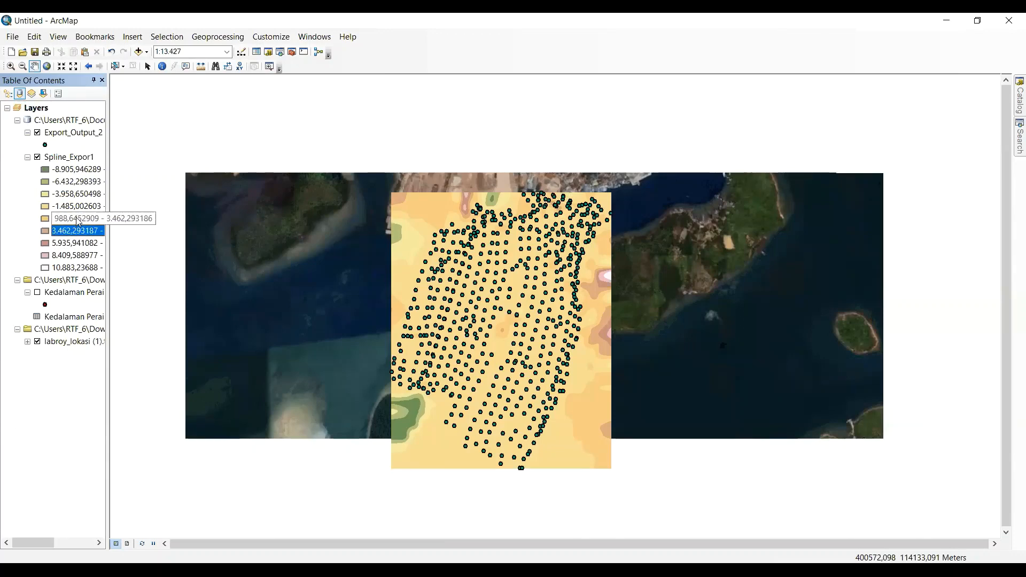
left_click(76, 233)
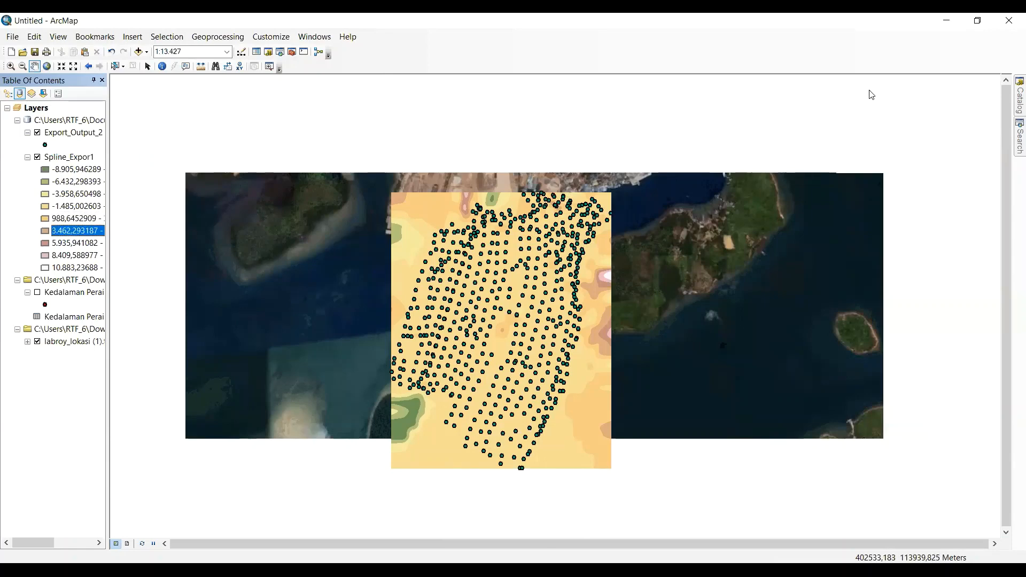
right_click(88, 162)
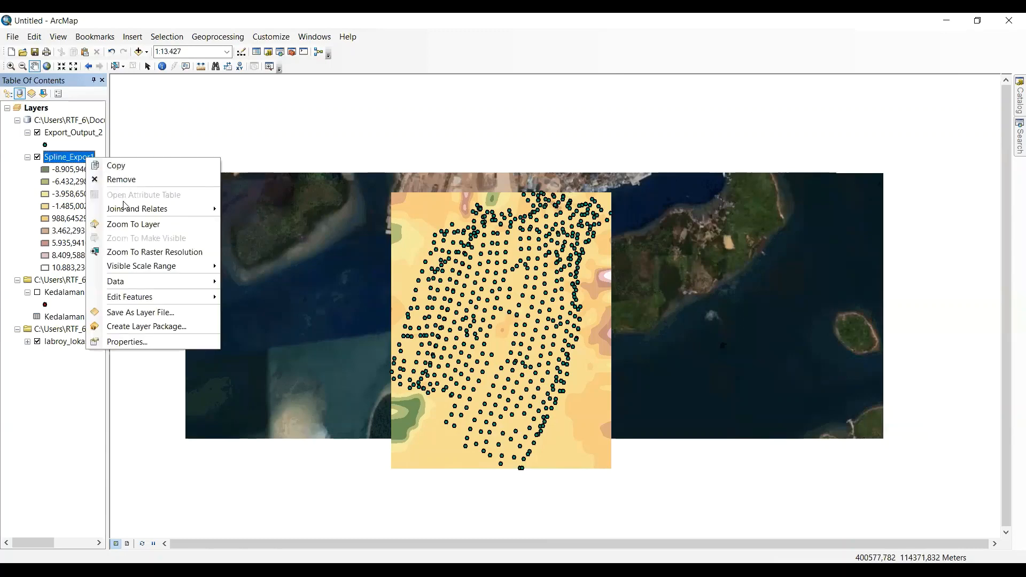
left_click(213, 123)
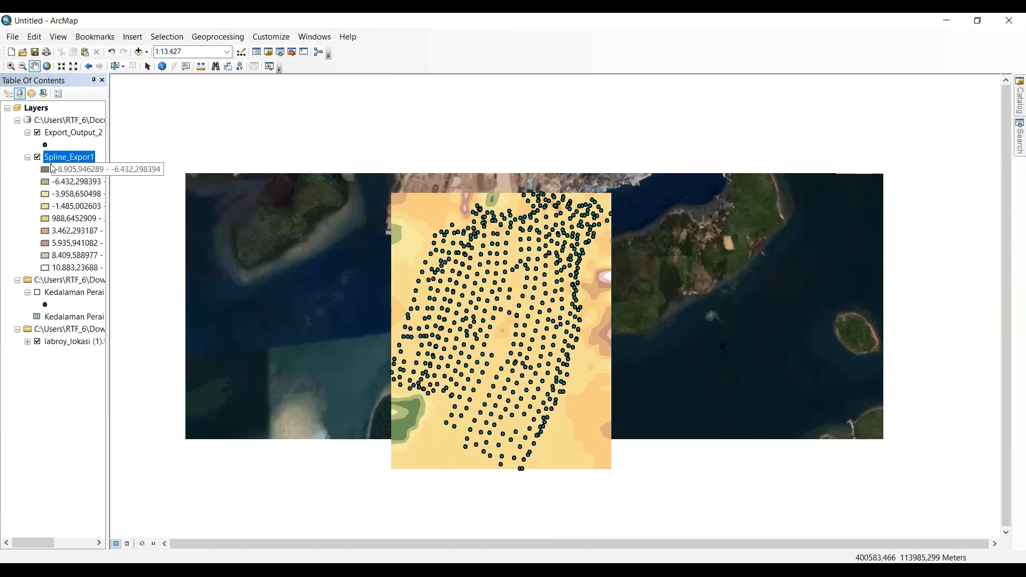
Hide the Export_Output_2 points and find the Contour (Spatial Analyst) tool by searching for "contour"
left_click(37, 133)
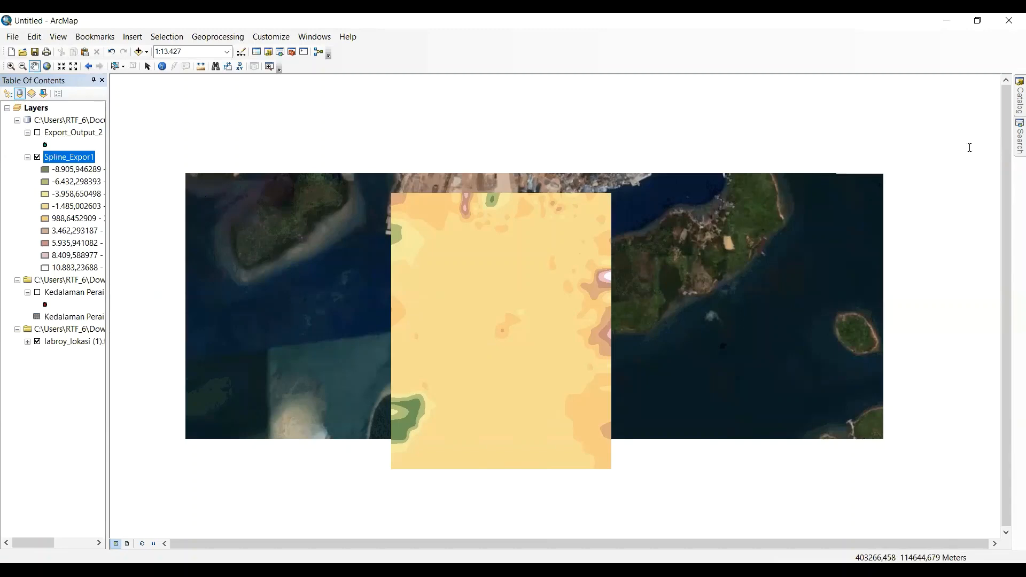
left_click_drag(882, 124, 858, 121)
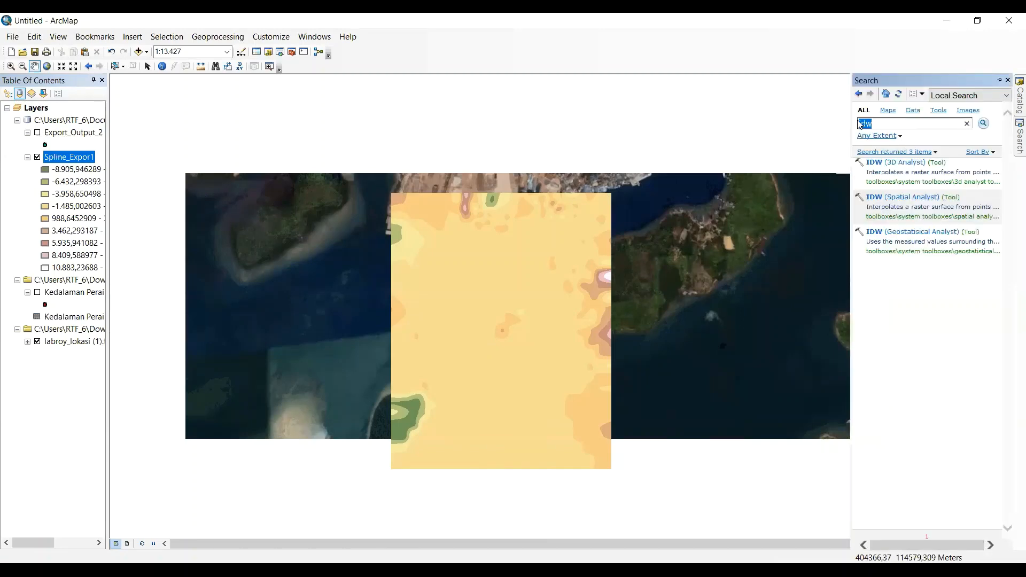
type("contour")
key("Return")
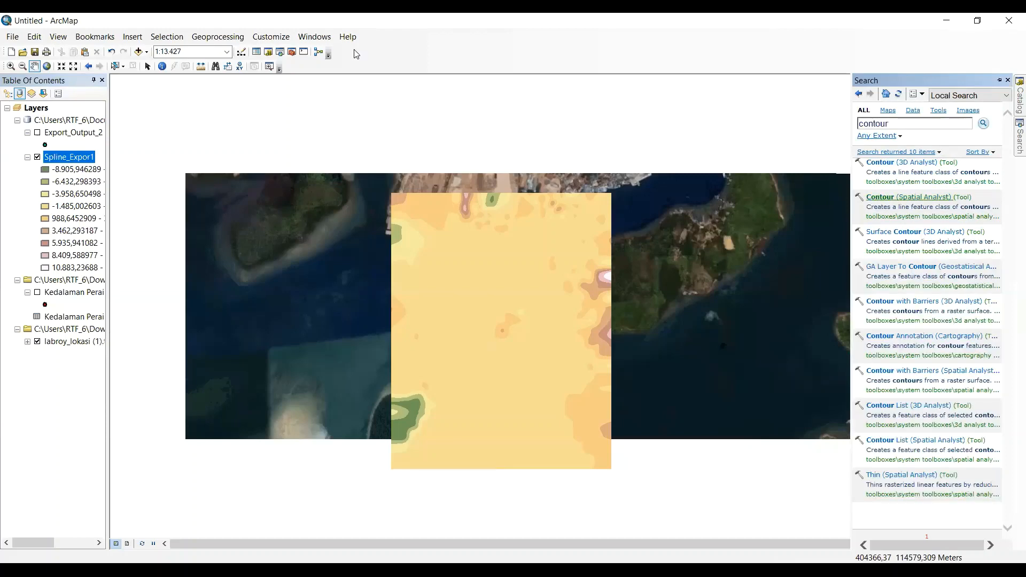
Generate contour lines from the Spline_Expor1 raster with a contour interval of 1, base contour 0 and Z factor 1
left_click(326, 74)
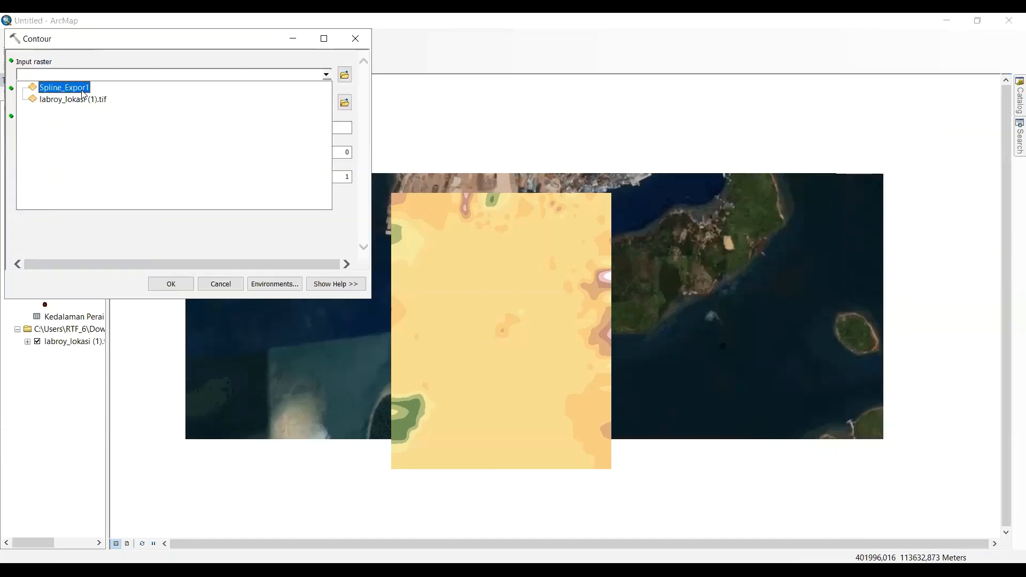
left_click(65, 88)
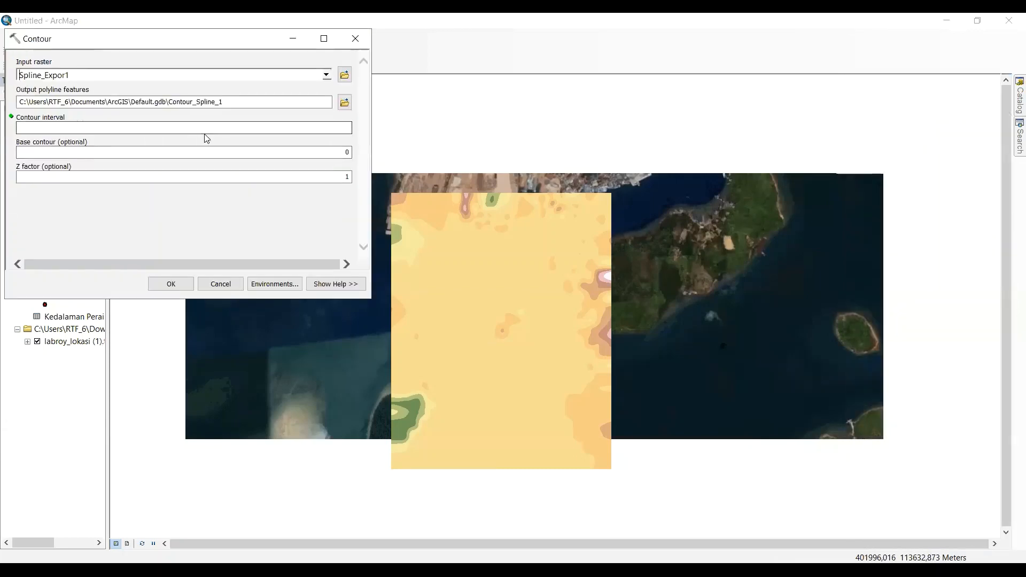
left_click(206, 128)
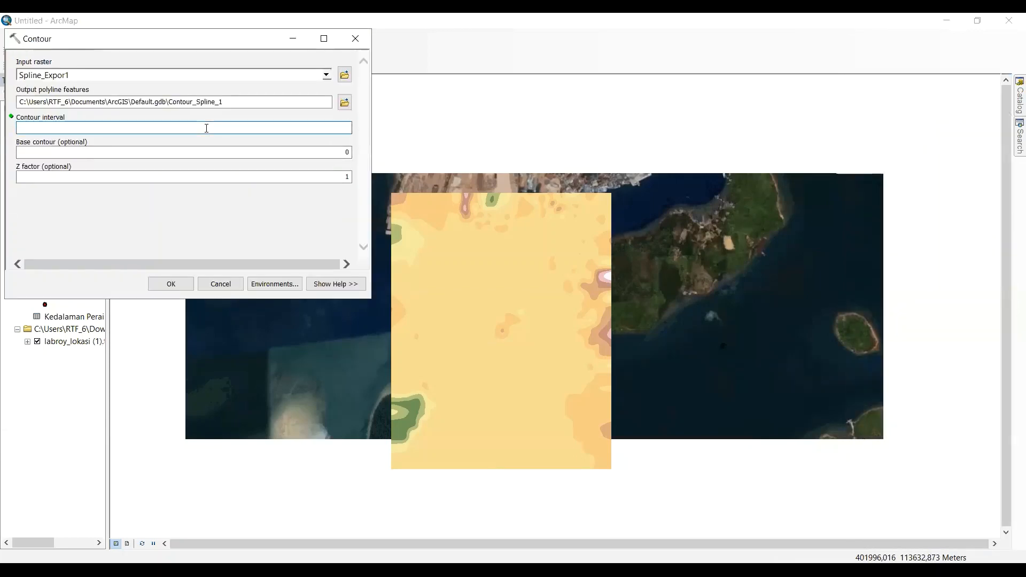
type("1")
left_click(172, 284)
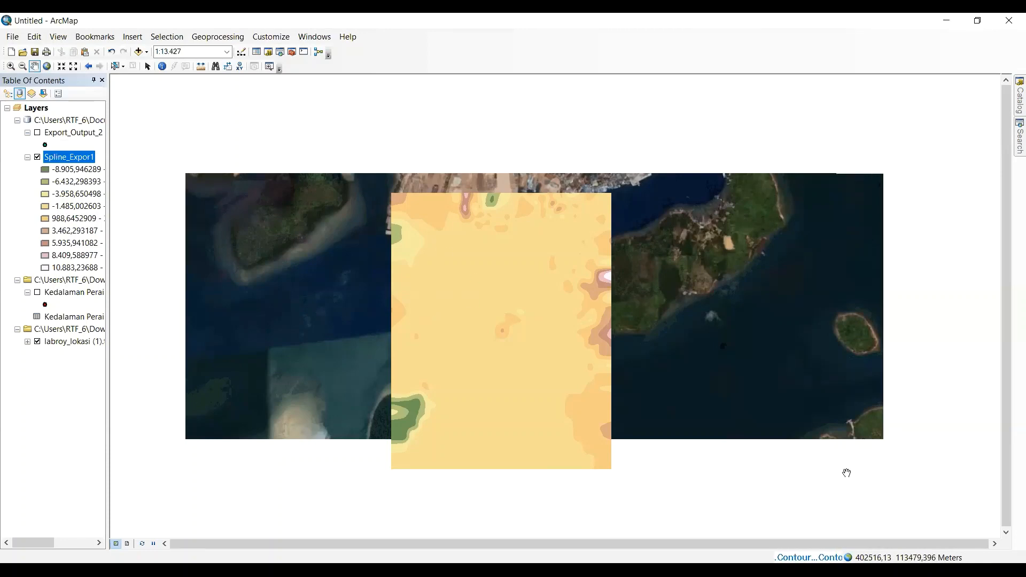
left_click(1012, 141)
left_click_drag(890, 124, 866, 127)
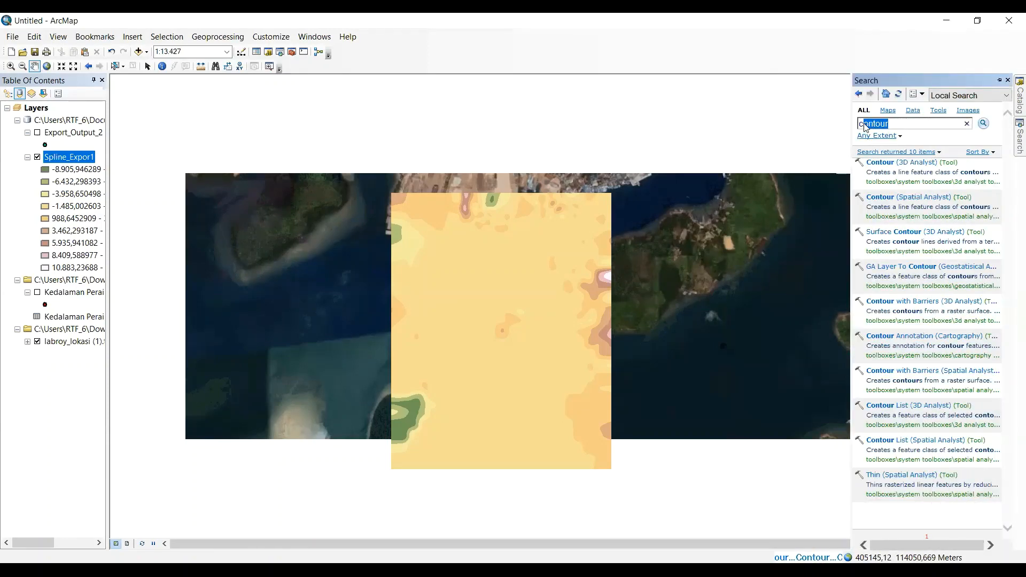
type("lip")
key("Return")
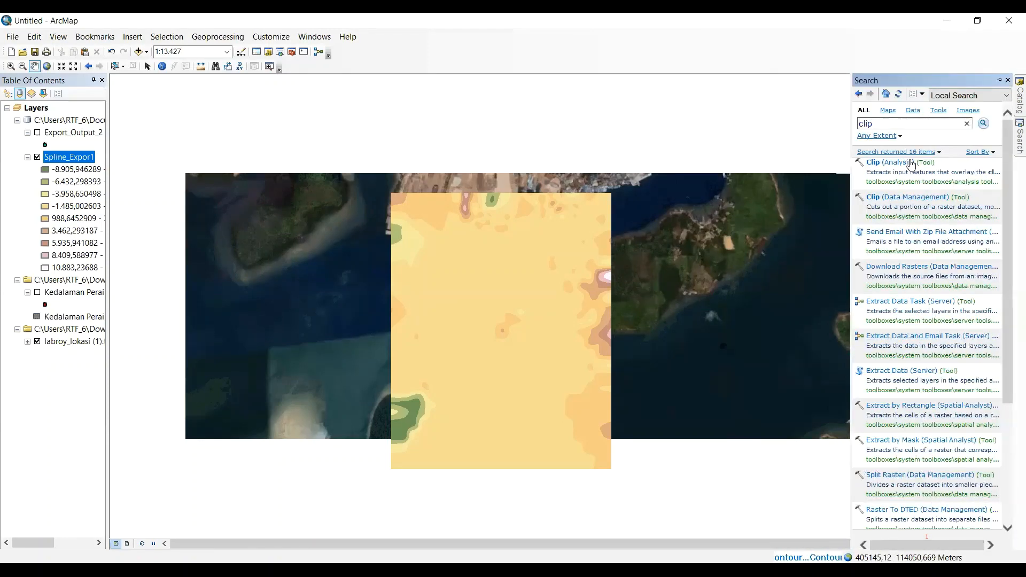
left_click(909, 163)
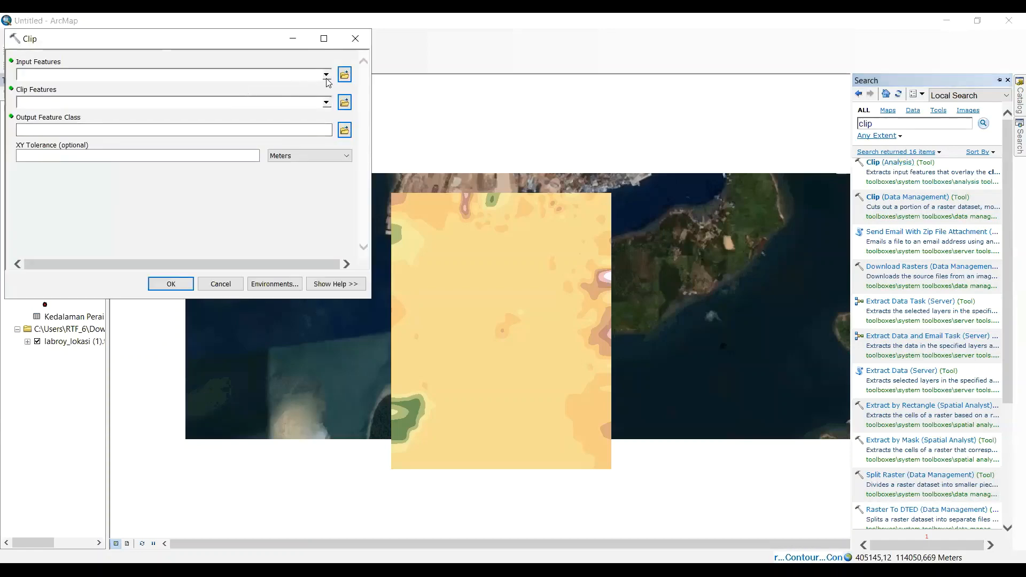
left_click(327, 76)
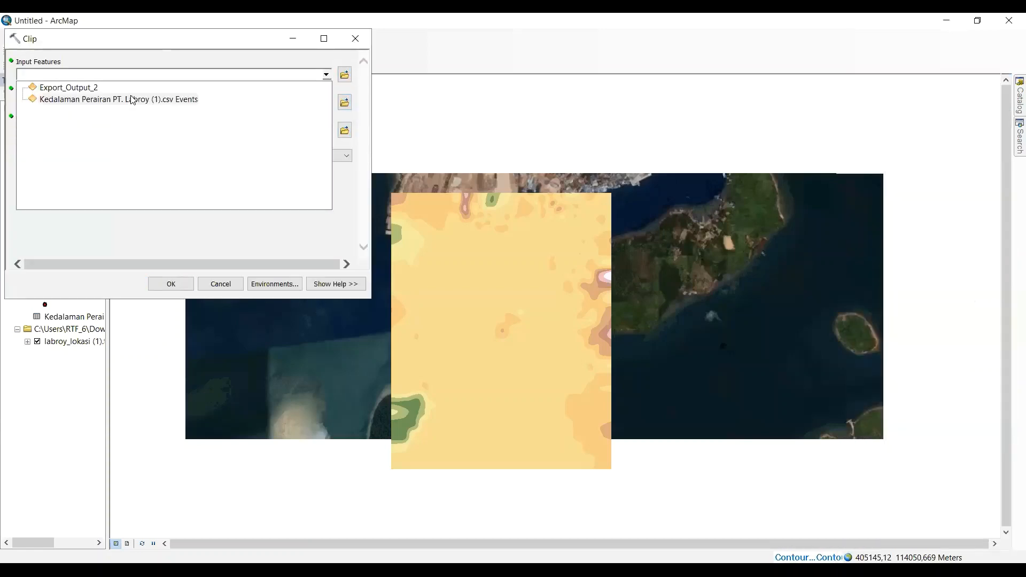
left_click(88, 92)
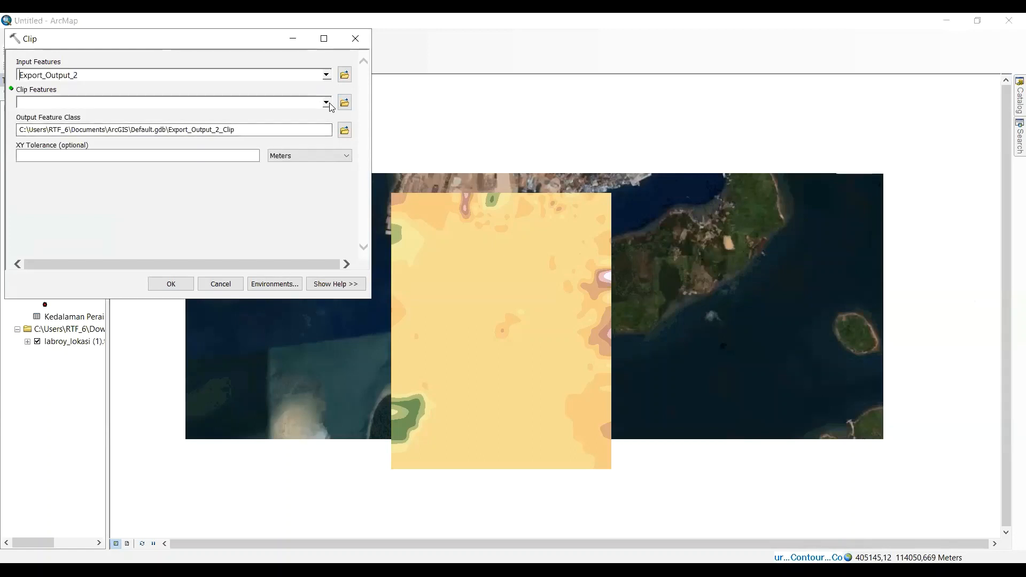
left_click(326, 104)
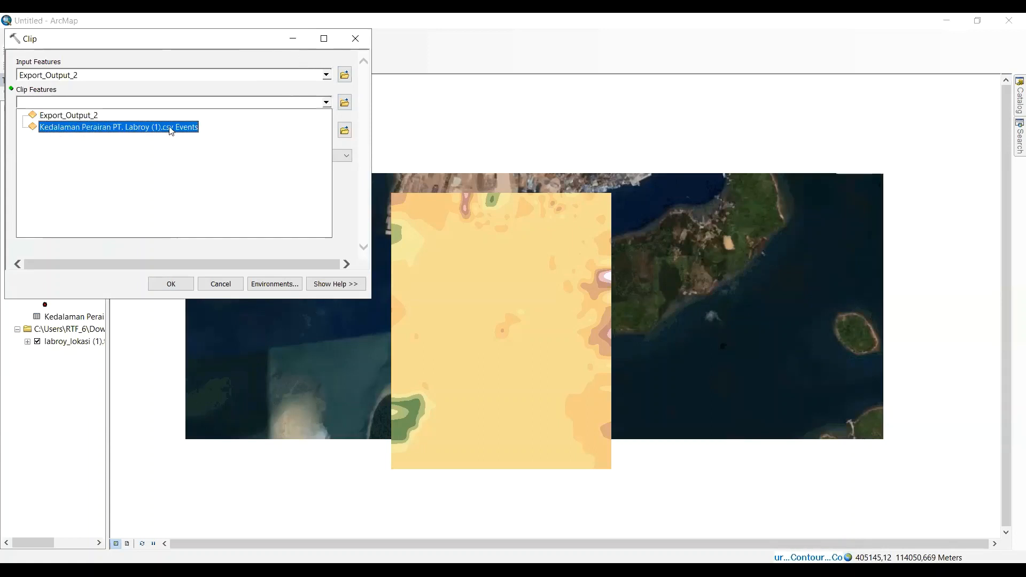
left_click(205, 217)
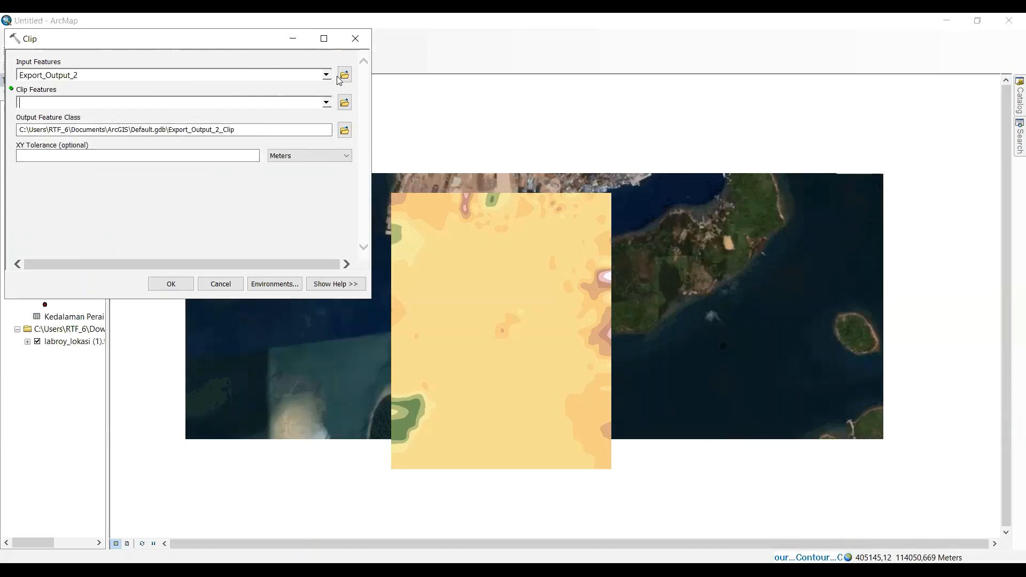
left_click(355, 39)
left_click_drag(487, 314, 474, 300)
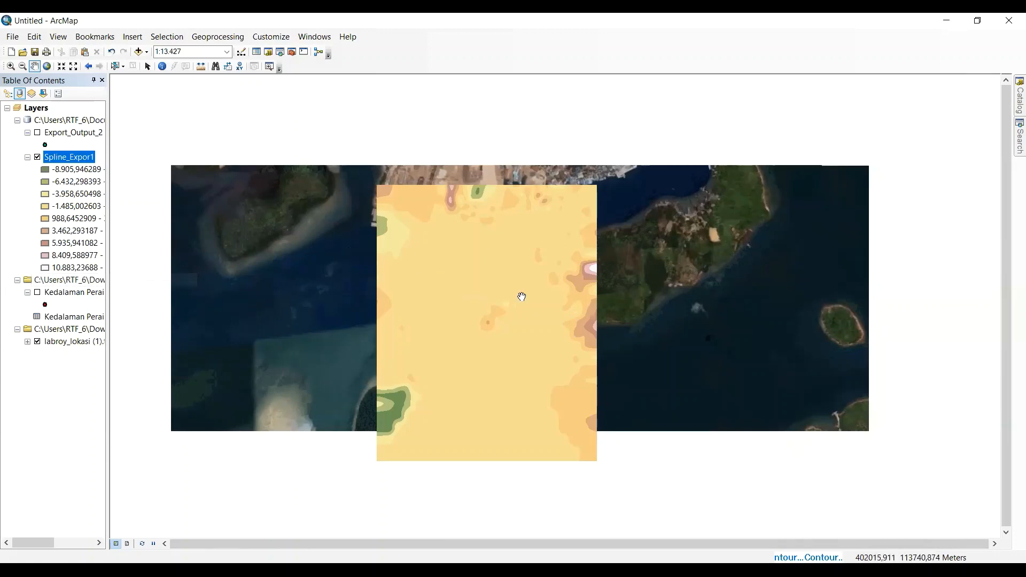
left_click_drag(512, 291, 488, 295)
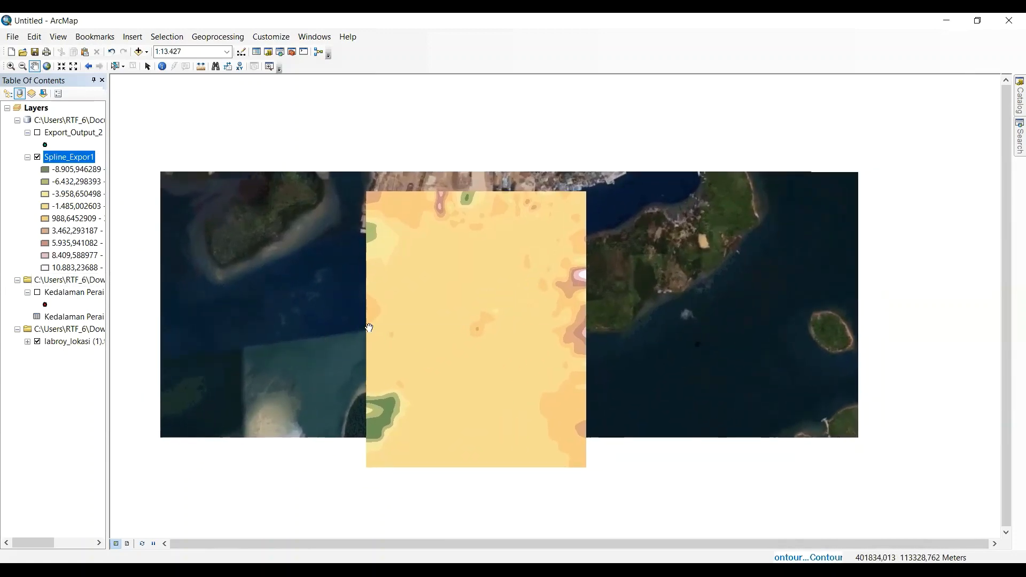
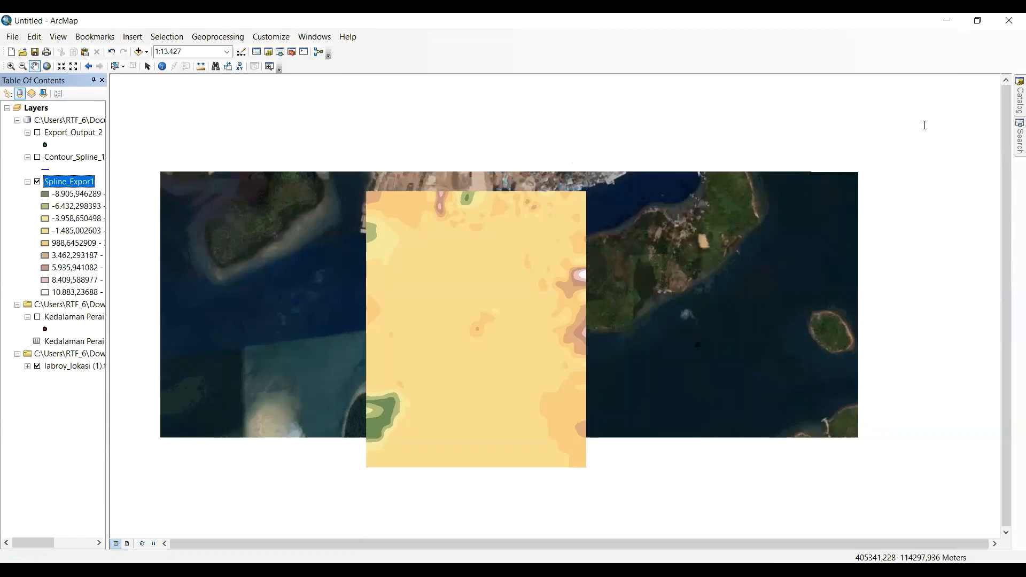
Find the Contour tool by searching for "contour"
left_click_drag(909, 125, 861, 129)
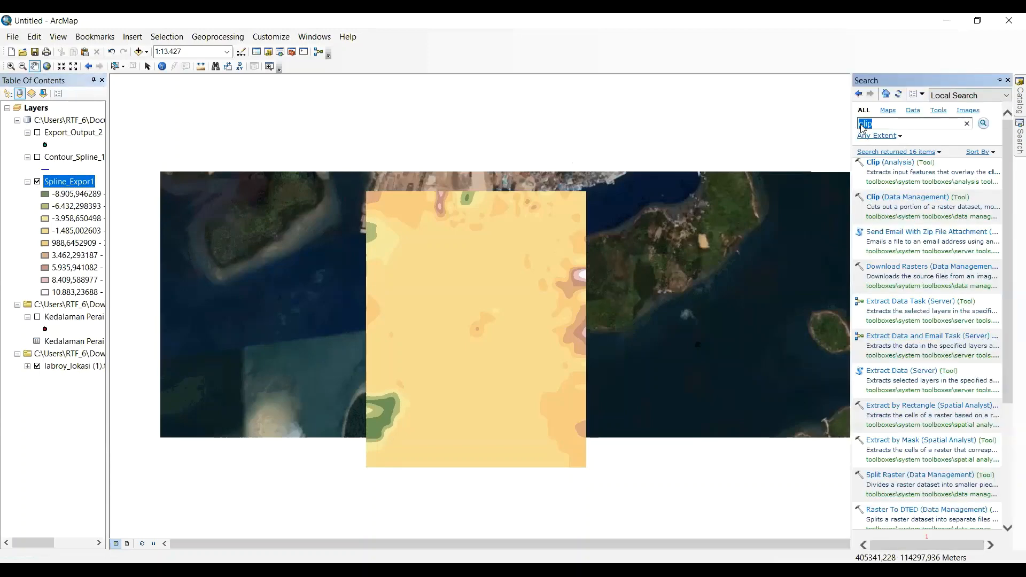
type("coun")
key("BackSpace")
key("BackSpace")
type("ntour")
key("Return")
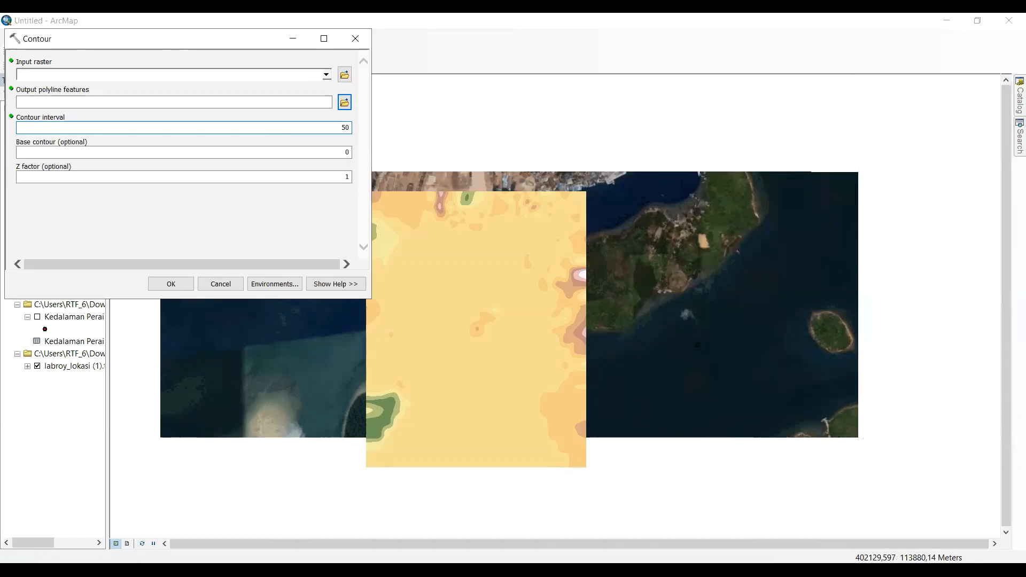
Generate contour lines from the Spline_Expor1 raster with a contour interval of 50, base contour 0 and Z factor 1
left_click(326, 75)
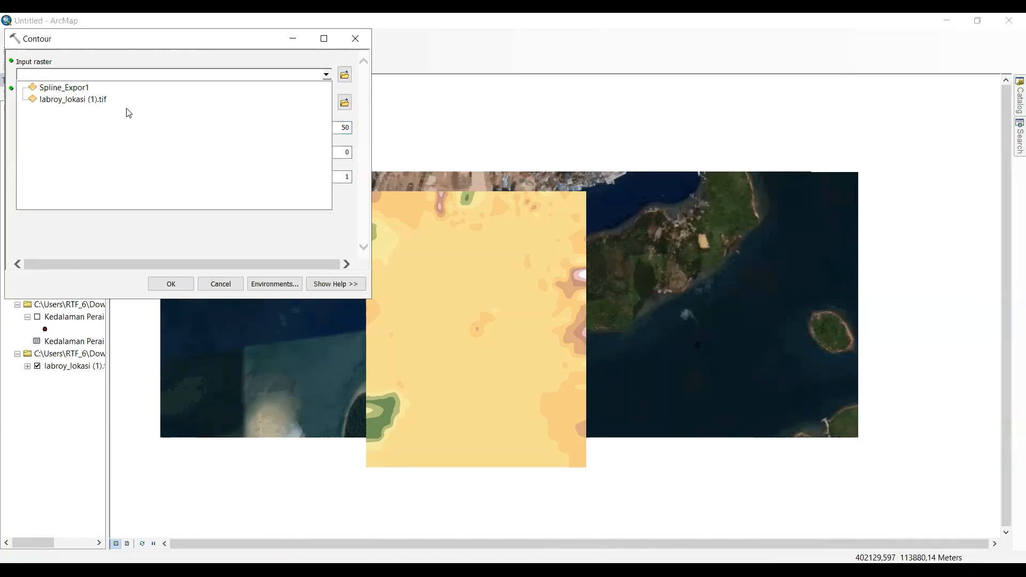
left_click(86, 87)
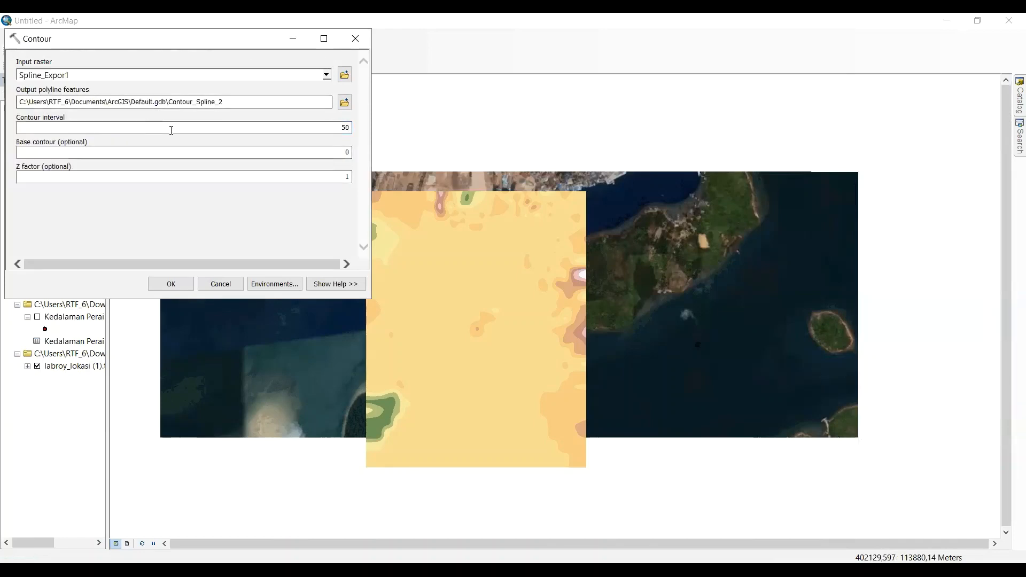
left_click(171, 285)
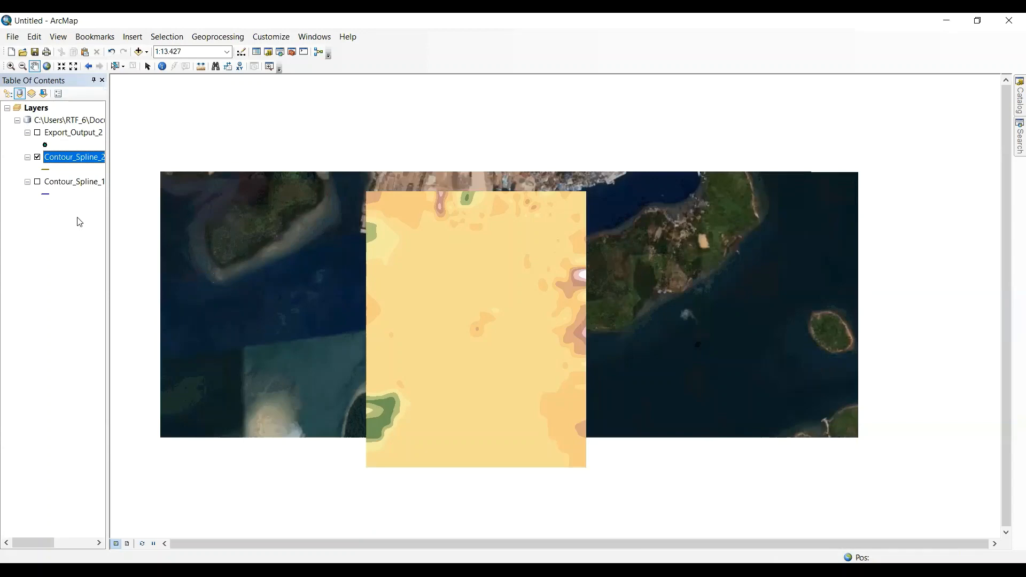
Turn on feature labels for the Contour_Spline_2 layer, using Id as the label field
right_click(84, 157)
left_click(171, 415)
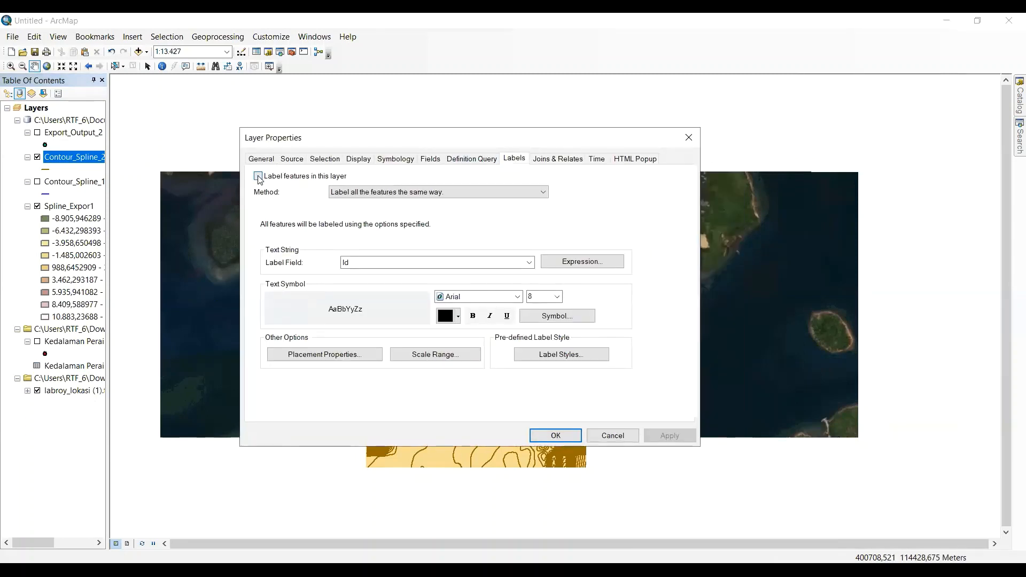
left_click(258, 176)
left_click(545, 429)
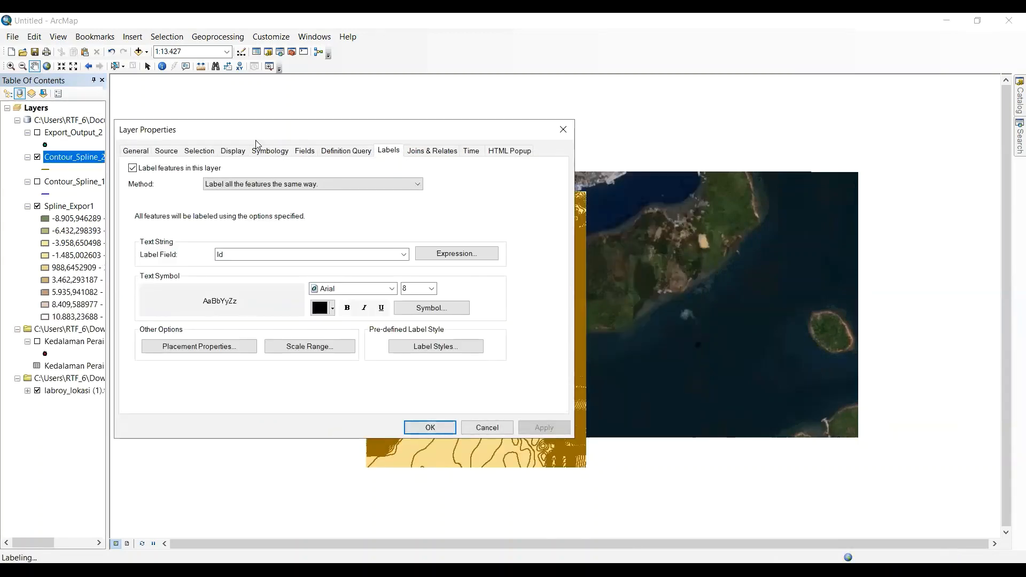
left_click_drag(238, 137, 307, 133)
left_click(340, 147)
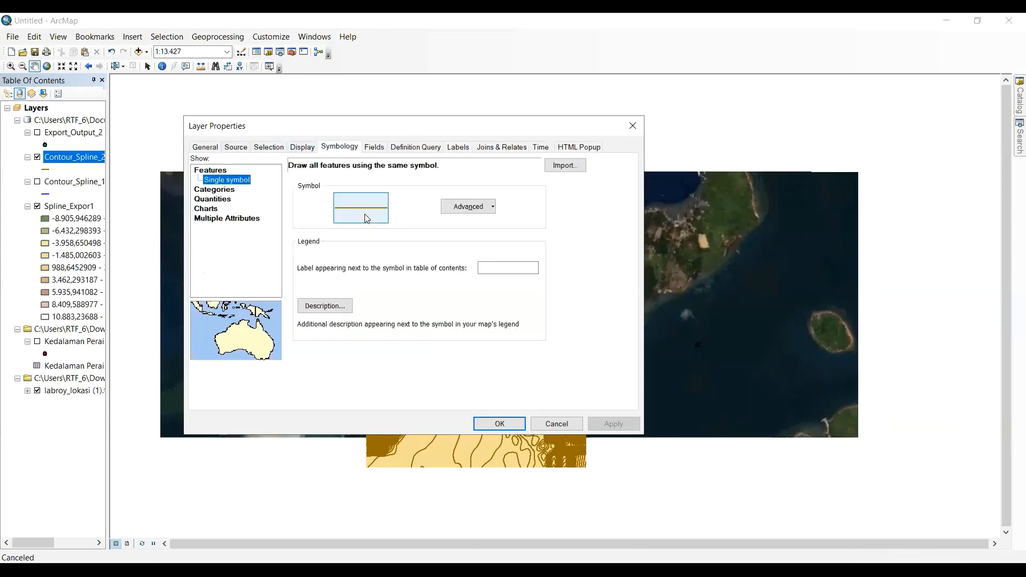
left_click(366, 213)
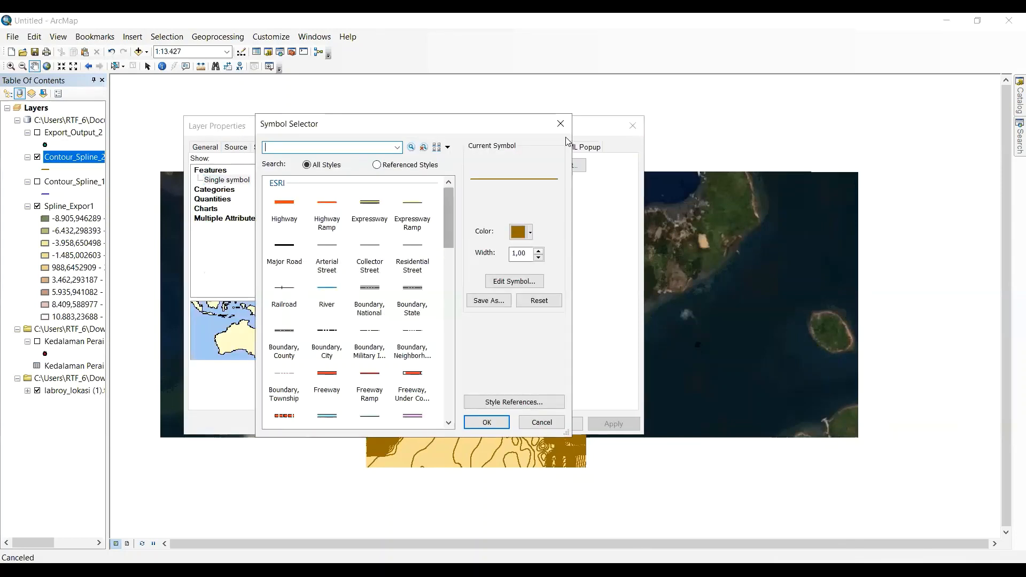
left_click(563, 128)
left_click(217, 191)
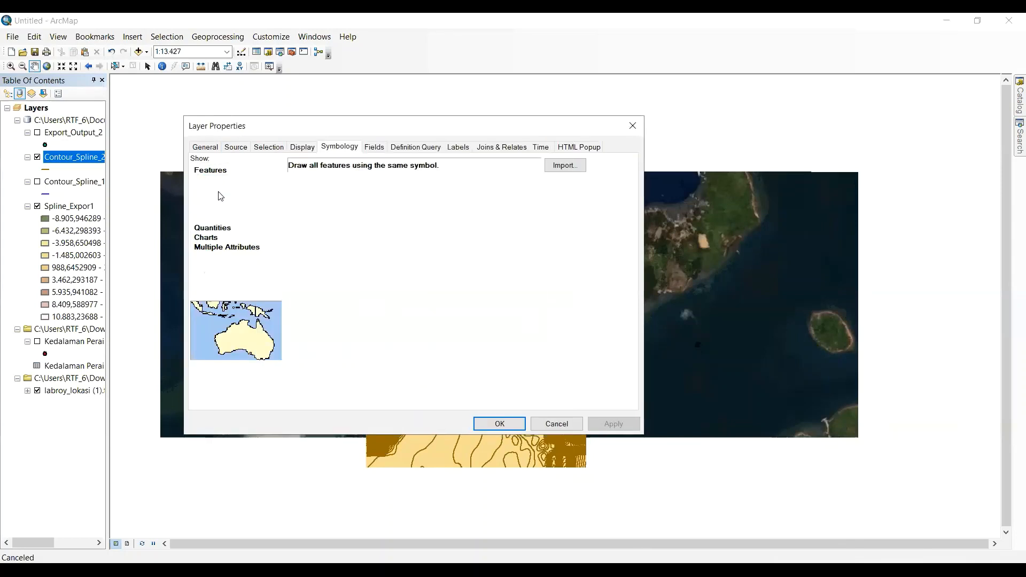
left_click(395, 197)
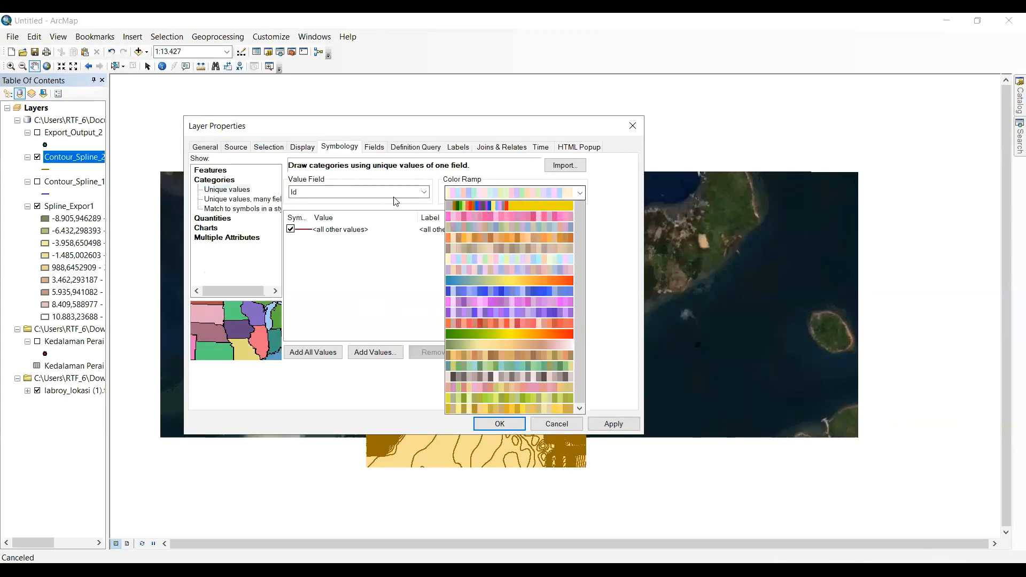
left_click(395, 199)
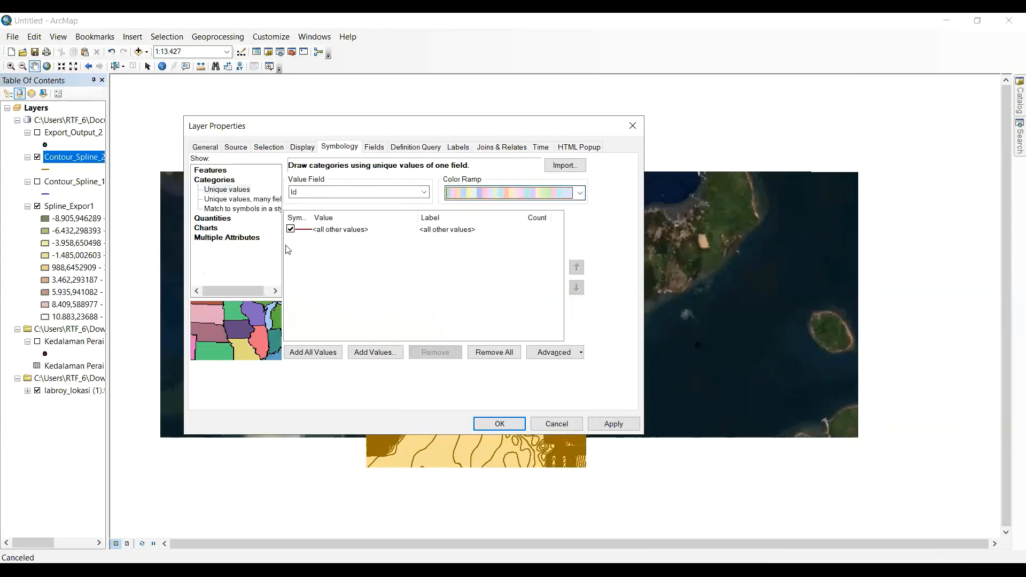
left_click(227, 200)
left_click(224, 209)
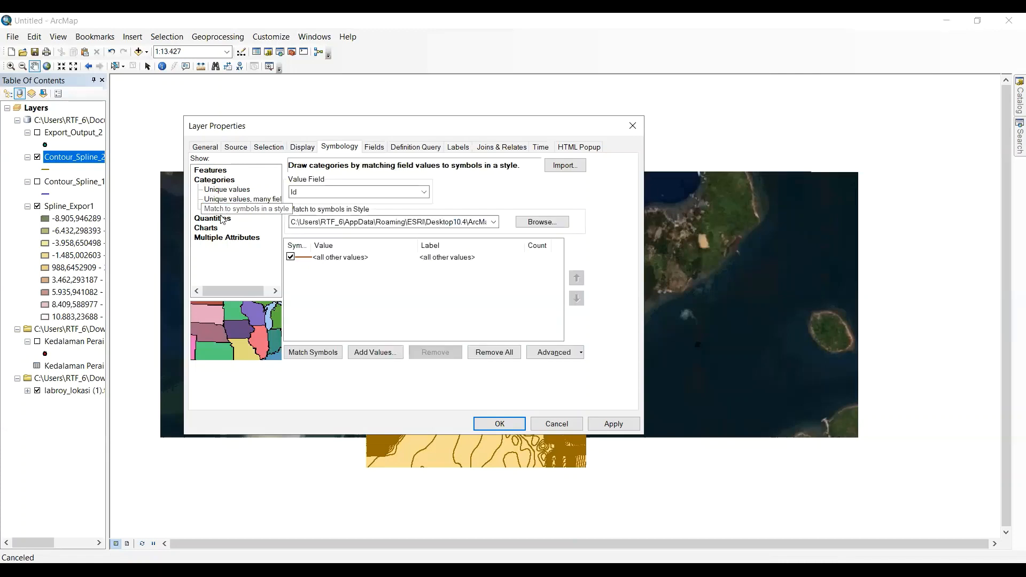
Symbolize all Contour_Spline_2 lines with the single Major Road symbol, black and 1.50 wide
left_click(219, 173)
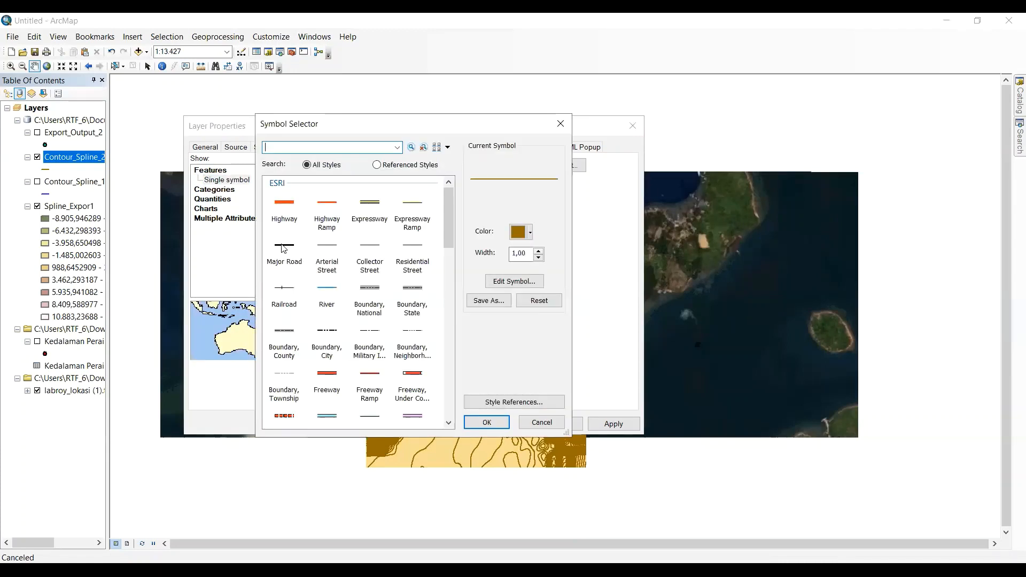
left_click(284, 249)
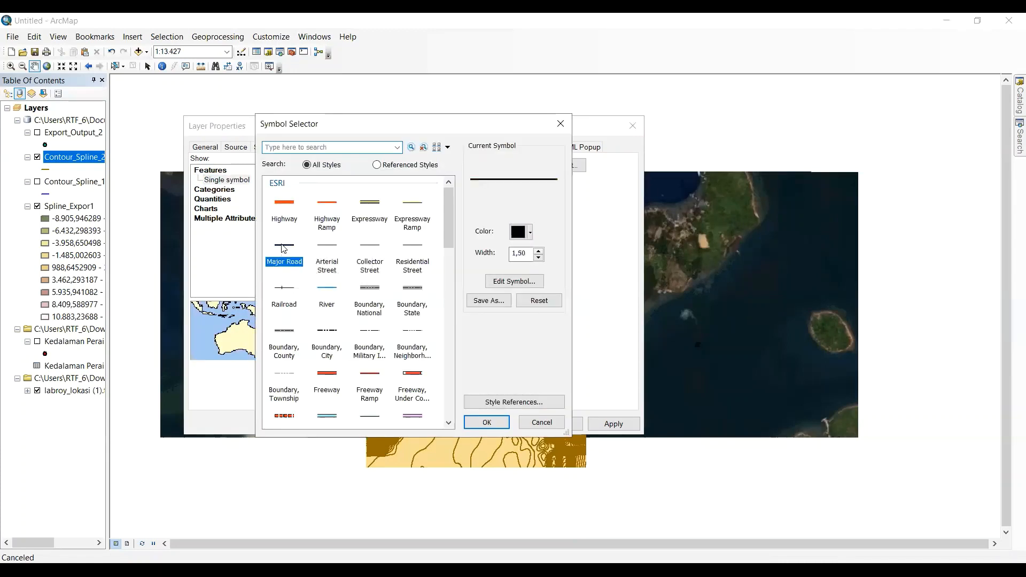
left_click(486, 423)
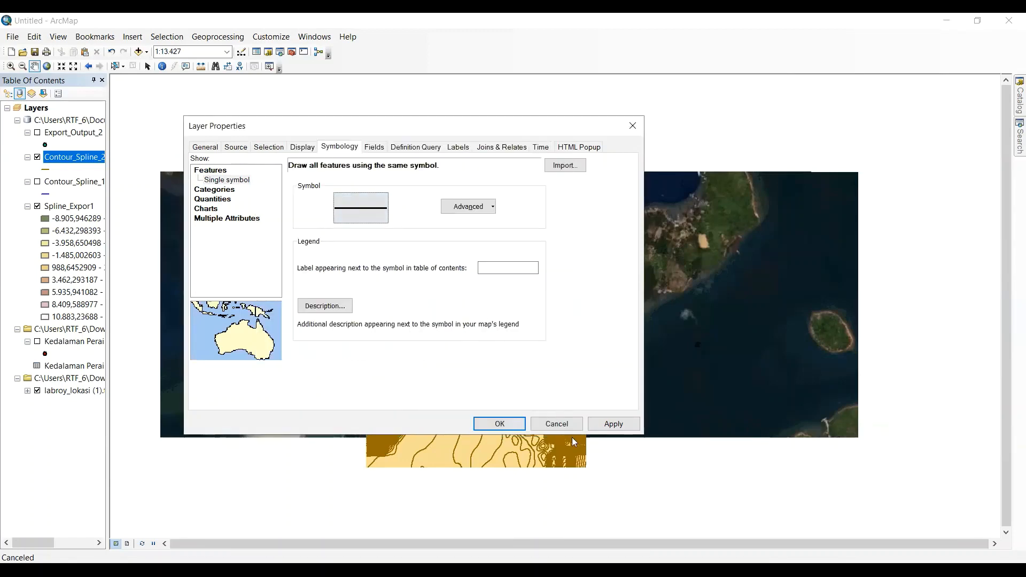
left_click(592, 426)
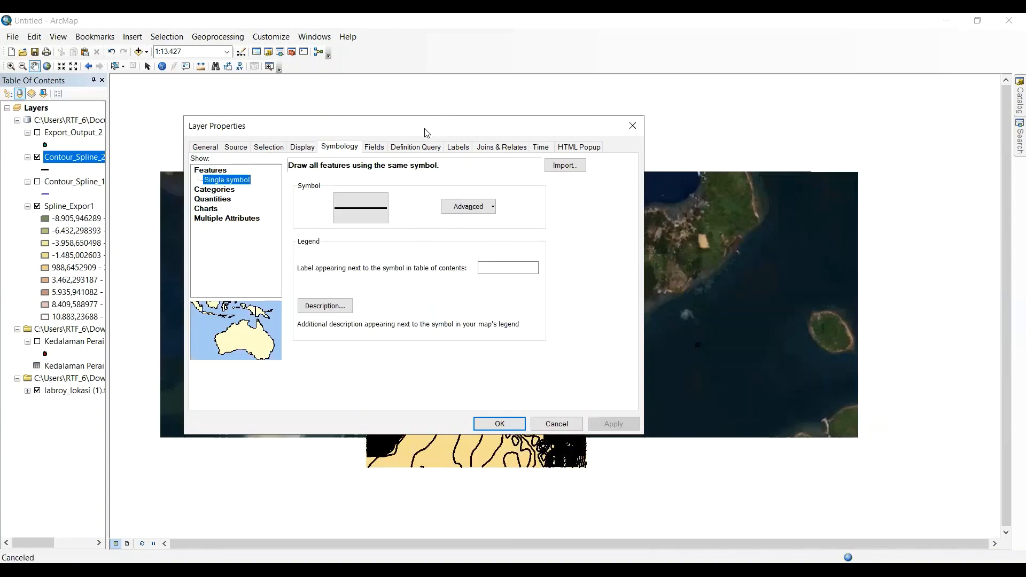
left_click_drag(428, 132, 303, 224)
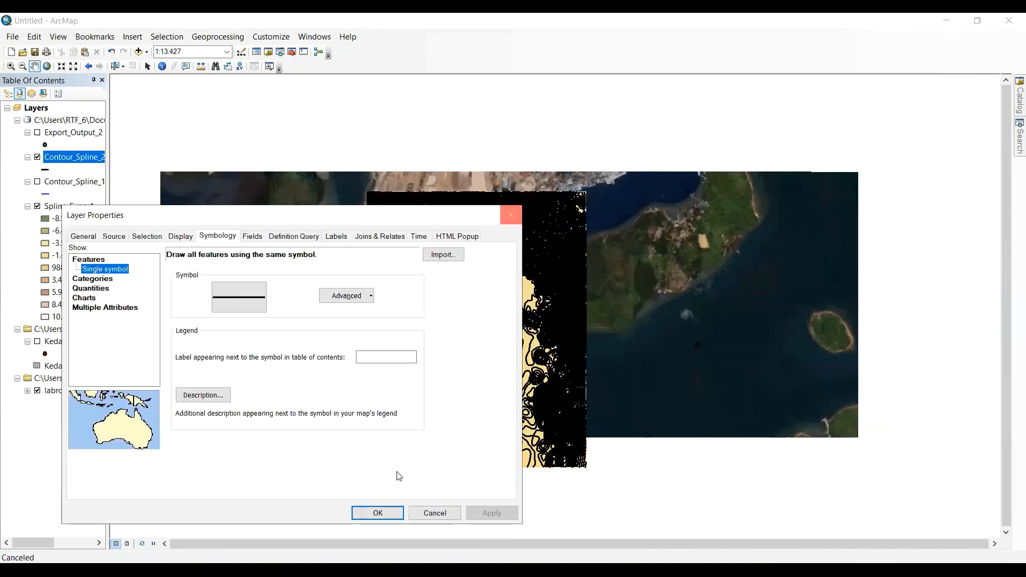
left_click(375, 514)
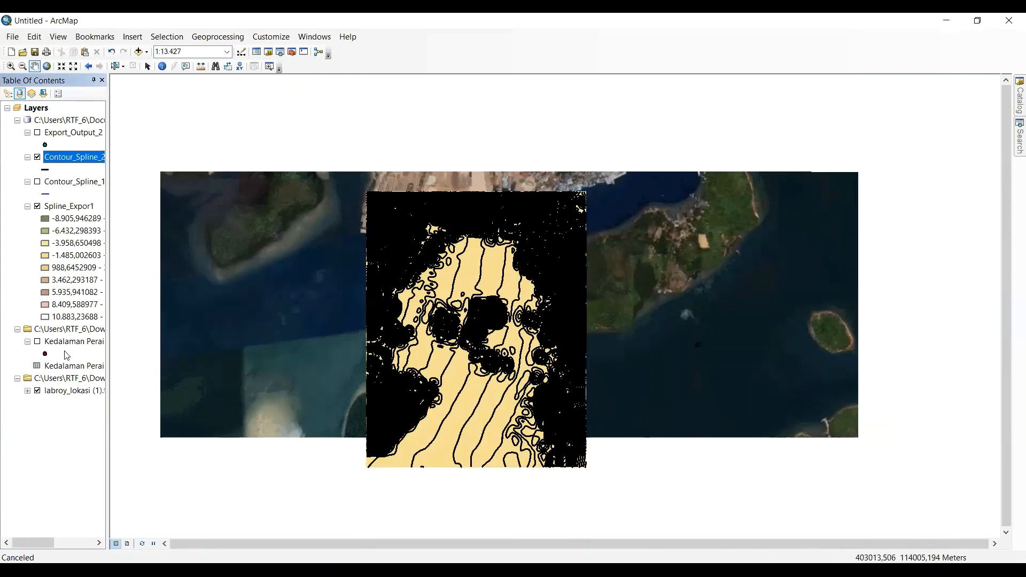
Hide the Spline_Expor1 raster and inspect the labelled contours up close over the water area of the site image
left_click(37, 206)
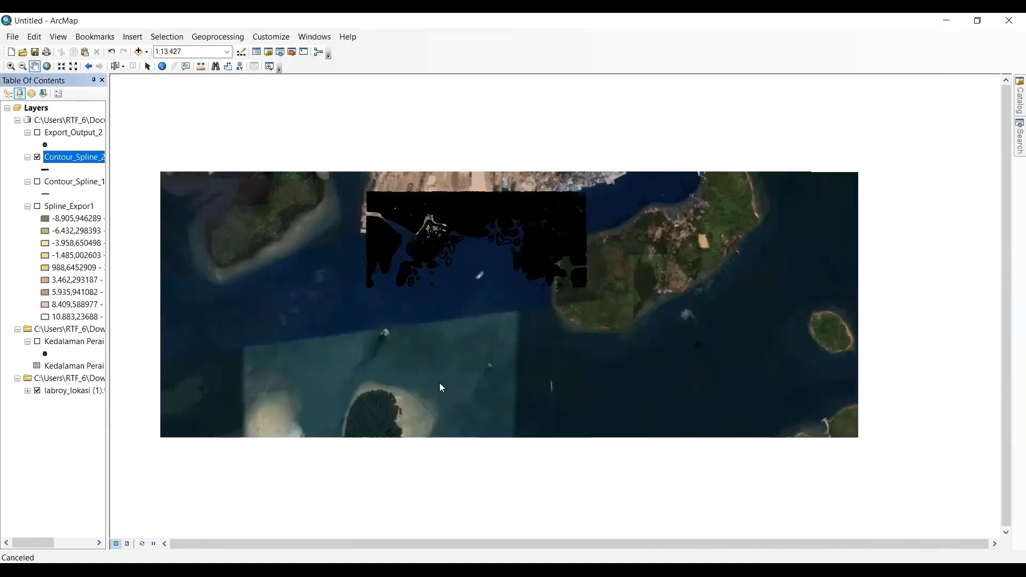
left_click_drag(530, 368, 492, 358)
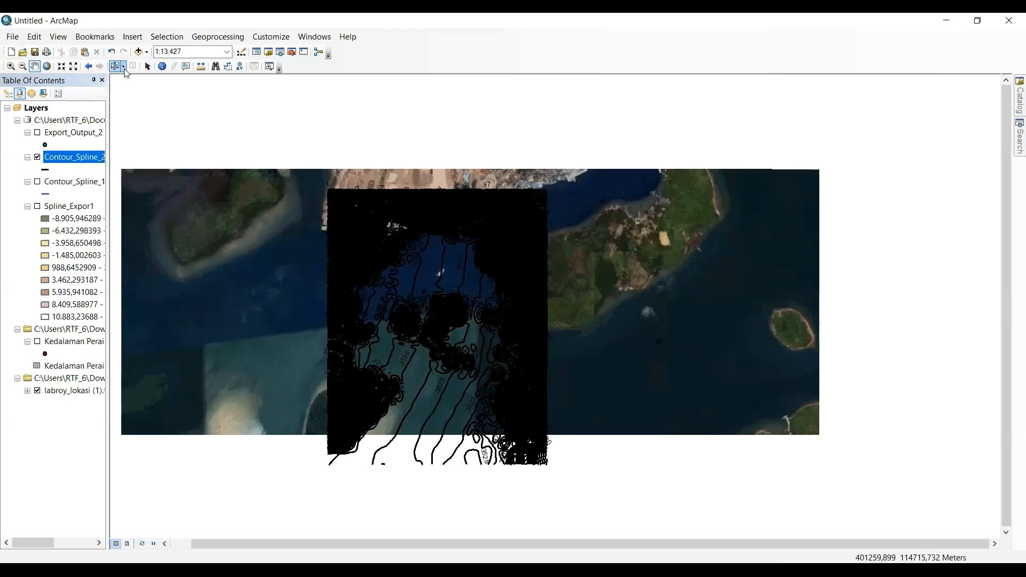
left_click(10, 65)
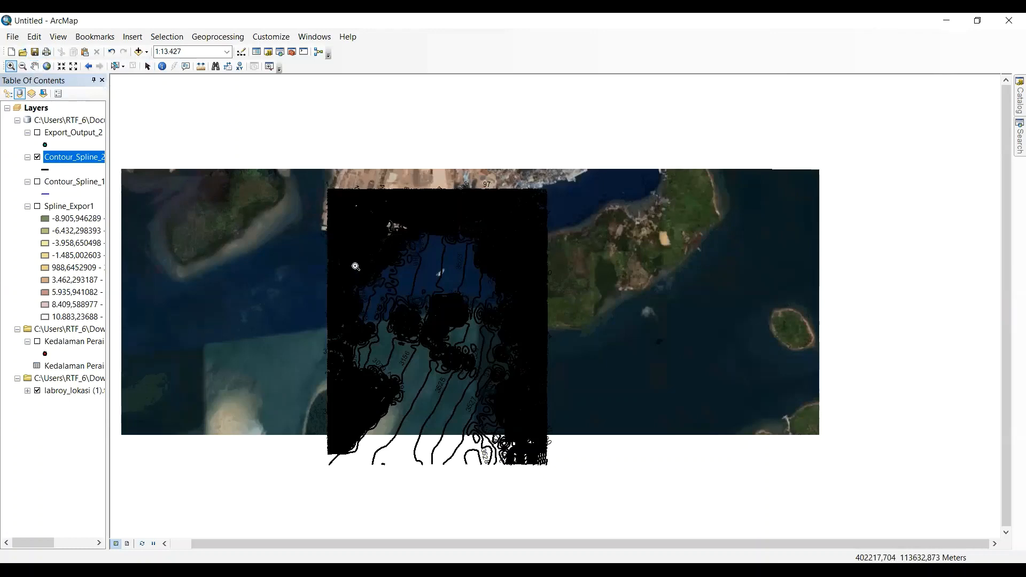
left_click_drag(356, 267, 513, 364)
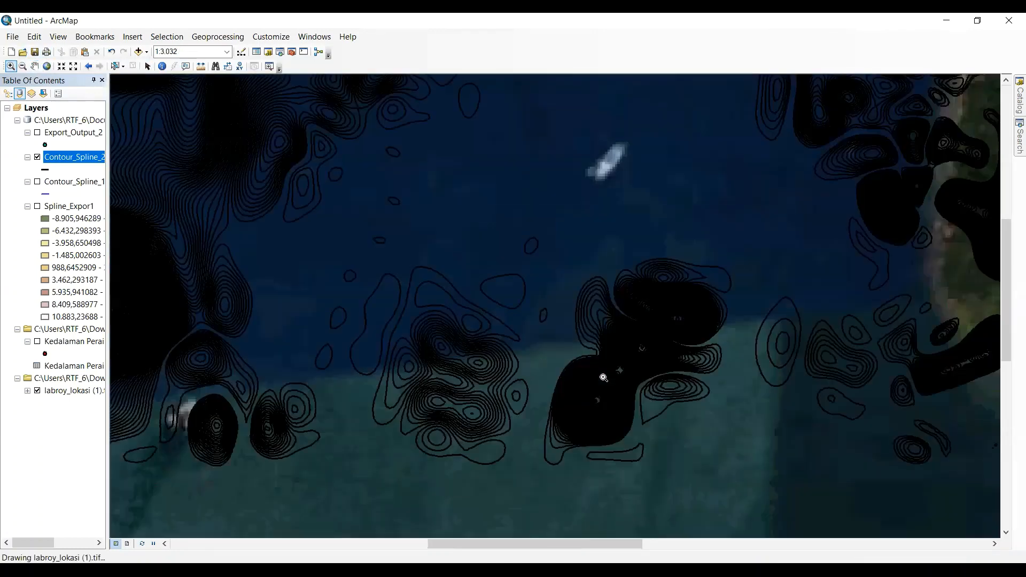
left_click_drag(305, 238, 544, 409)
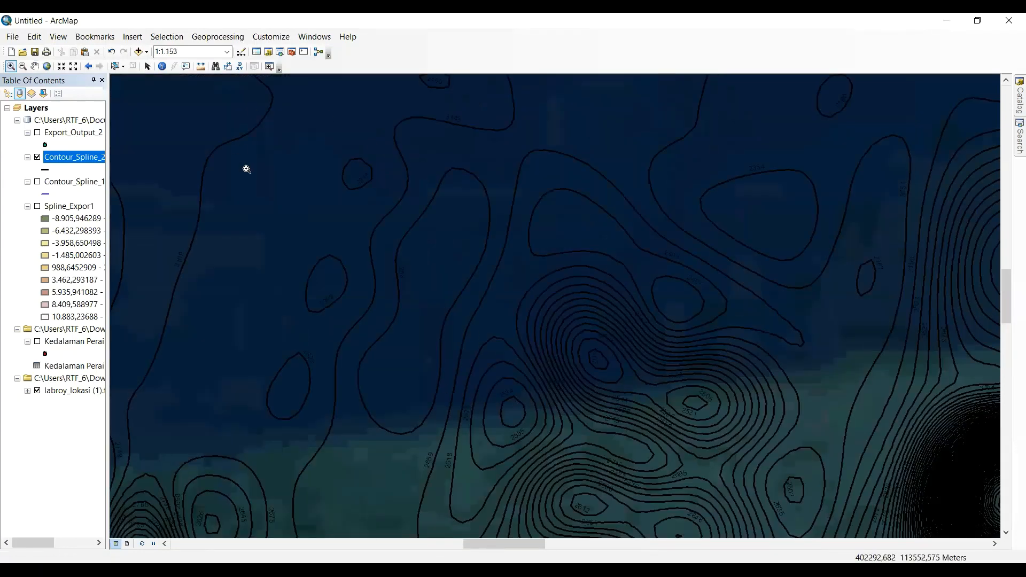
left_click(35, 67)
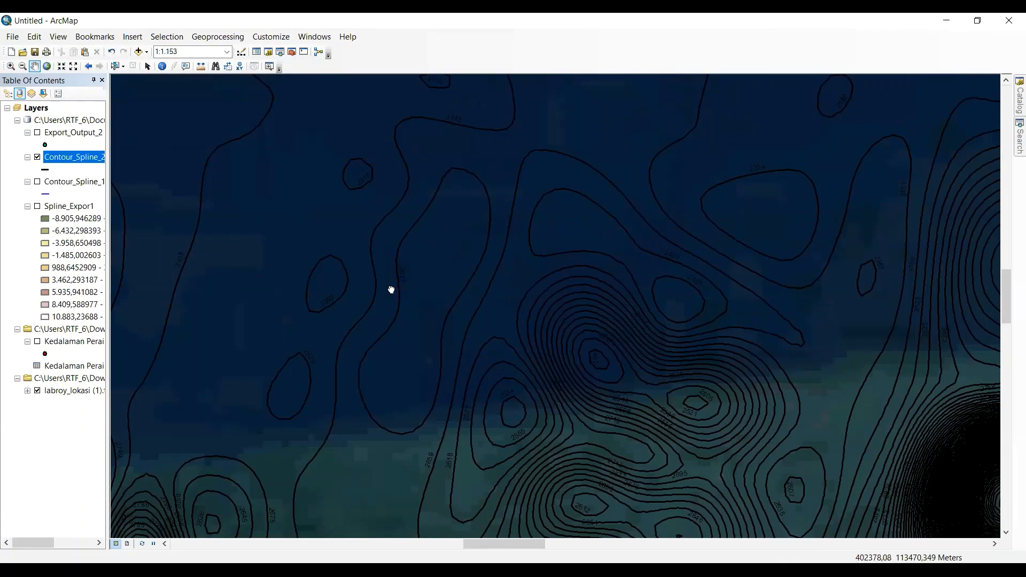
Examine the Contour_Spline_2 lines up close across the water and shoreline areas of the site image, finishing at the full map extent
left_click_drag(528, 319, 291, 234)
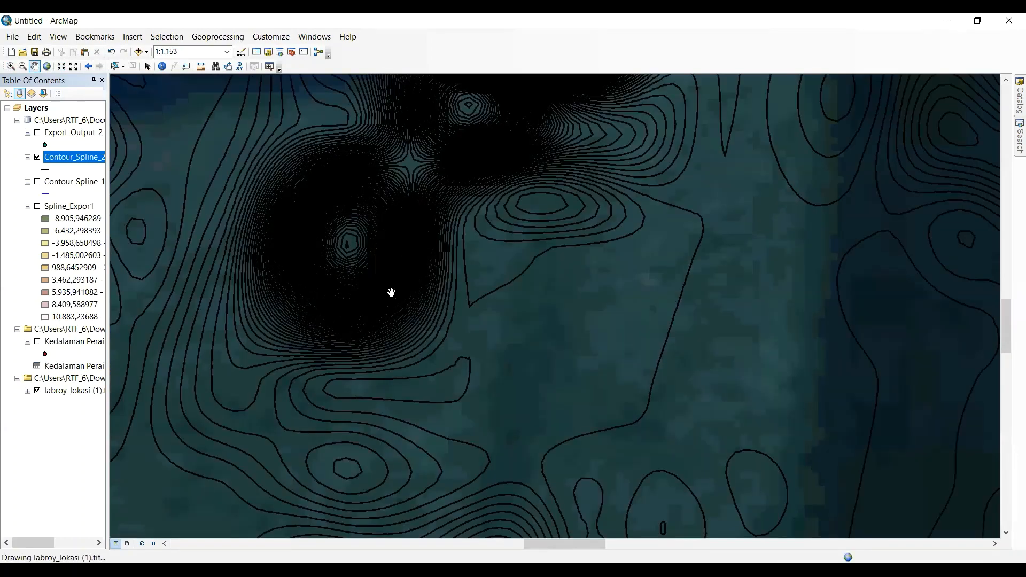
left_click_drag(711, 308, 500, 247)
left_click_drag(459, 305, 440, 326)
left_click_drag(622, 187, 403, 350)
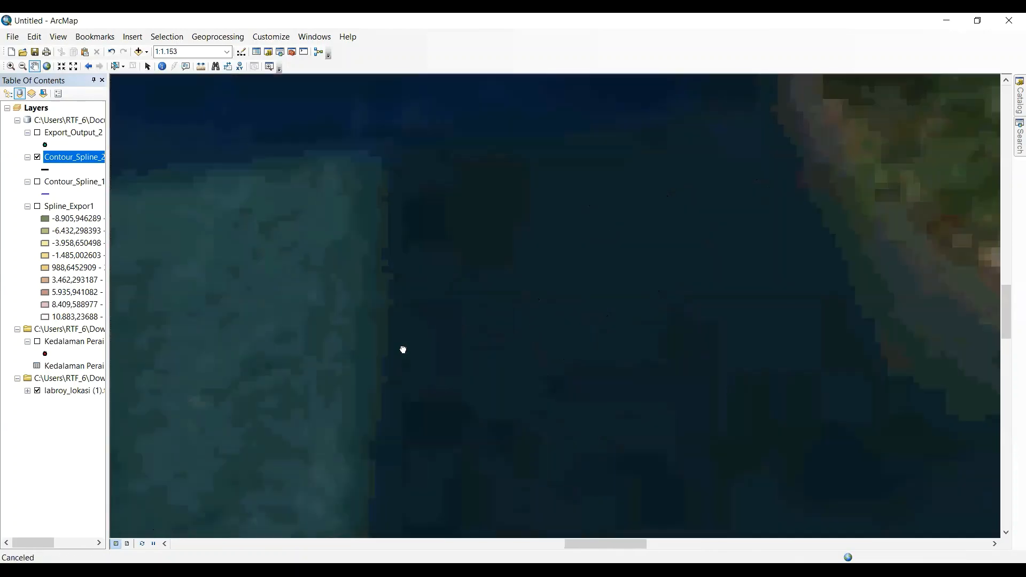
left_click_drag(628, 235, 439, 351)
left_click_drag(496, 177, 433, 242)
left_click_drag(423, 159, 401, 298)
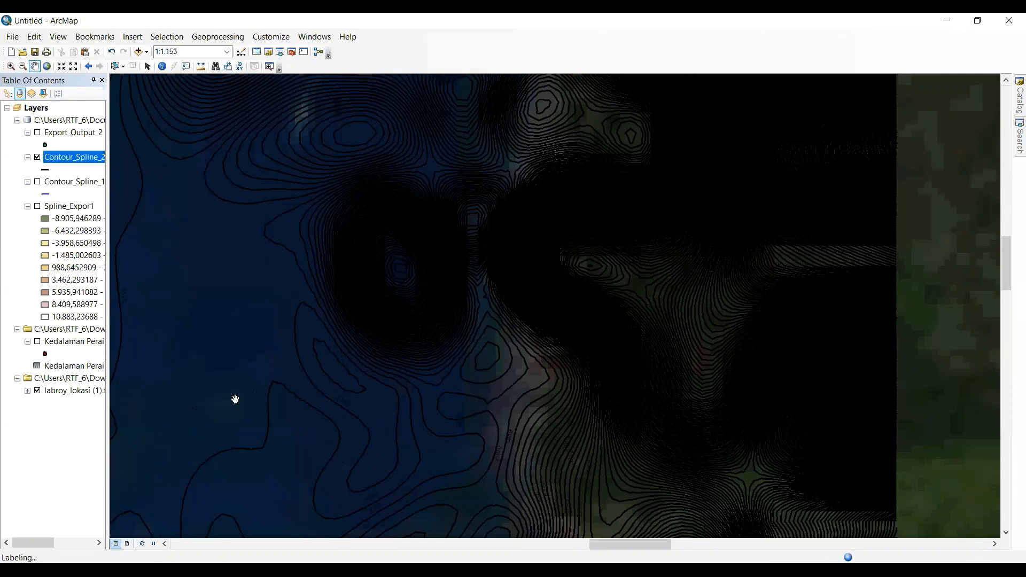
right_click(268, 219)
left_click(307, 226)
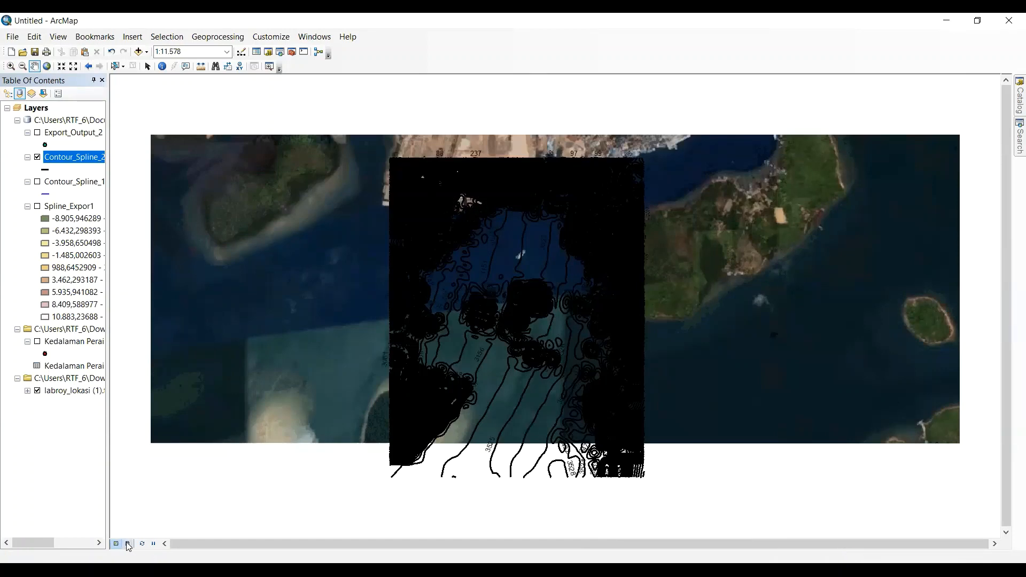
Switch to the layout view and set the page to A4 paper in landscape orientation
left_click(128, 544)
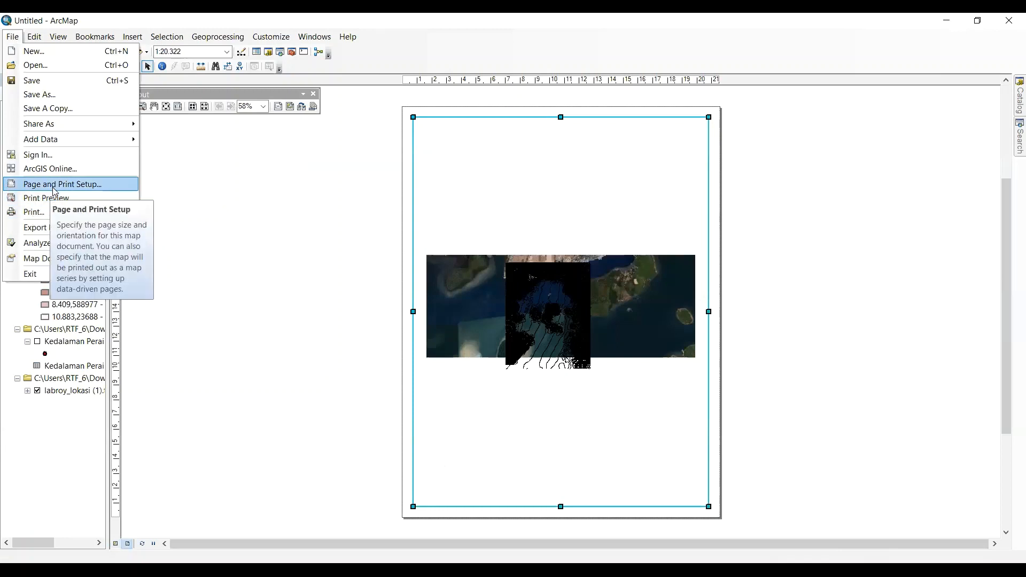
left_click(81, 185)
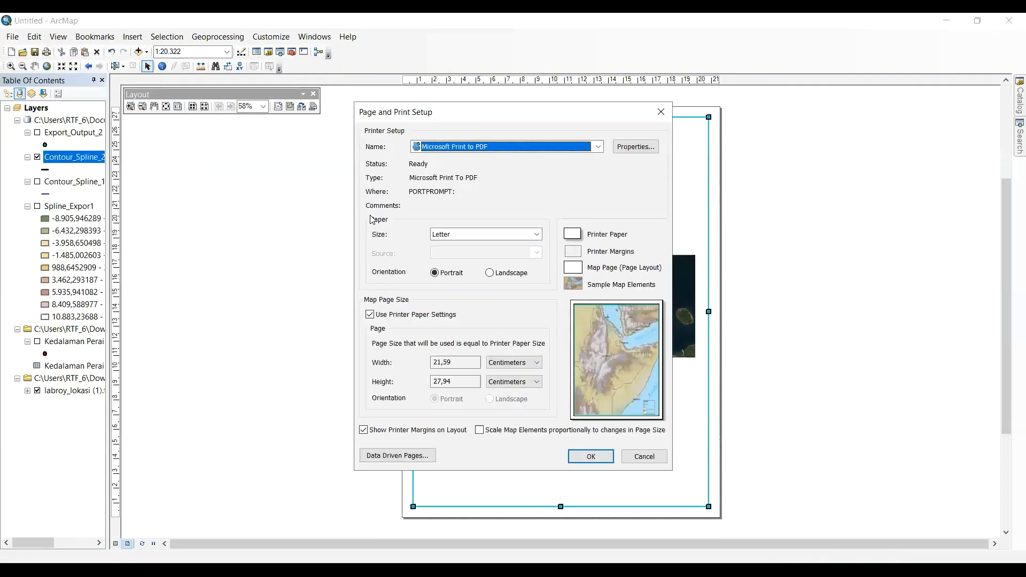
left_click(536, 234)
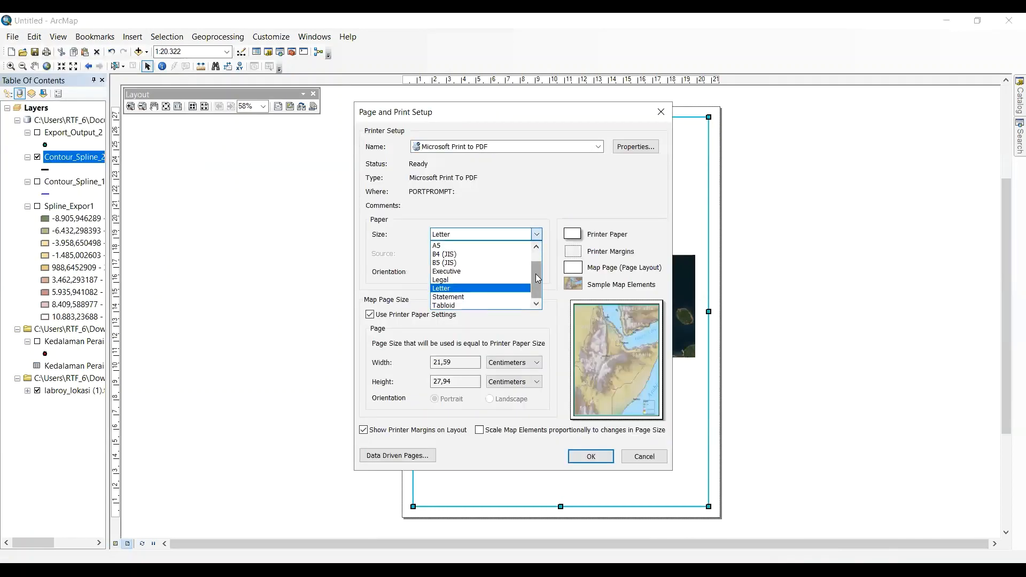
left_click_drag(537, 277, 538, 256)
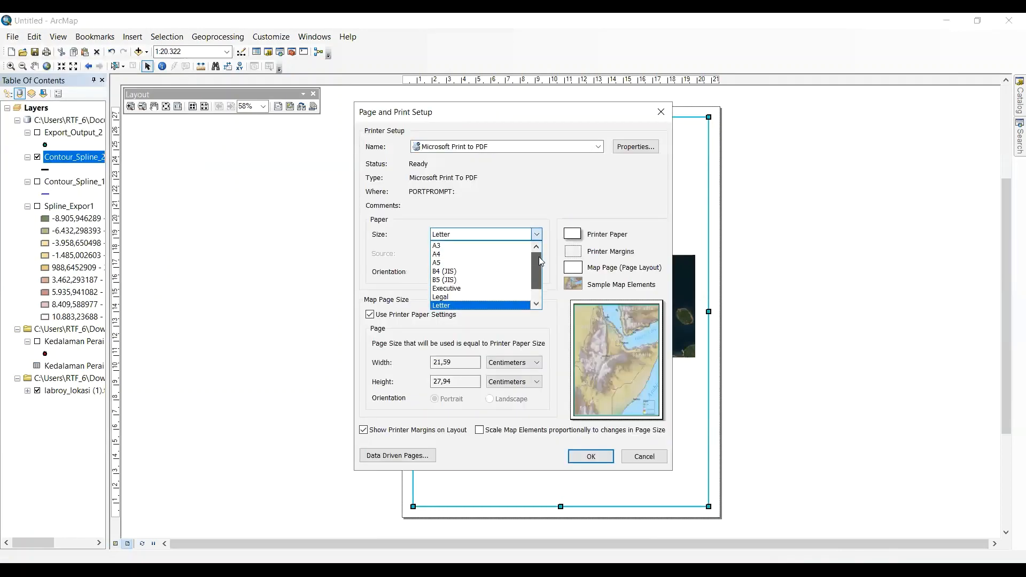
left_click(503, 254)
left_click(488, 274)
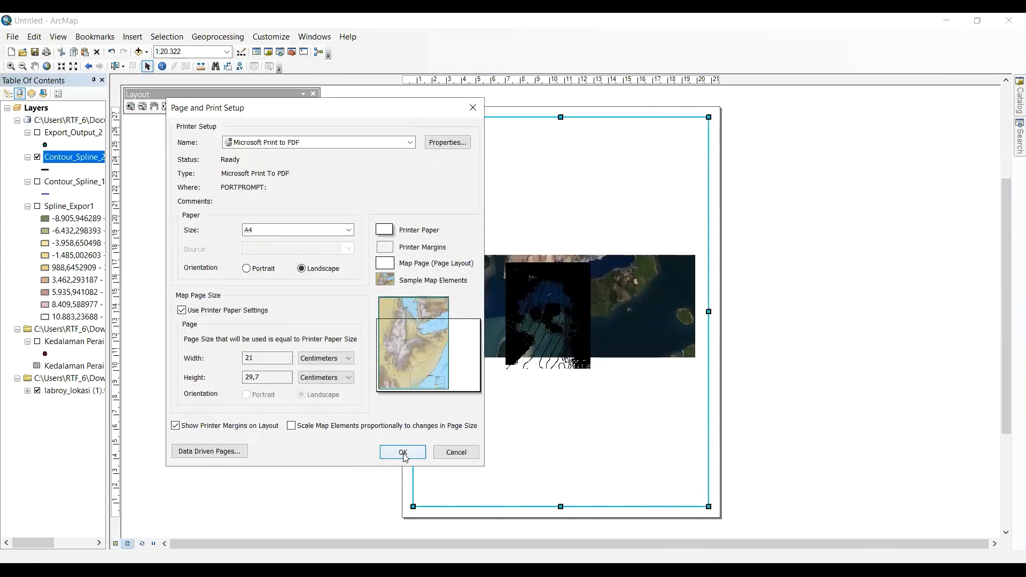
left_click(403, 453)
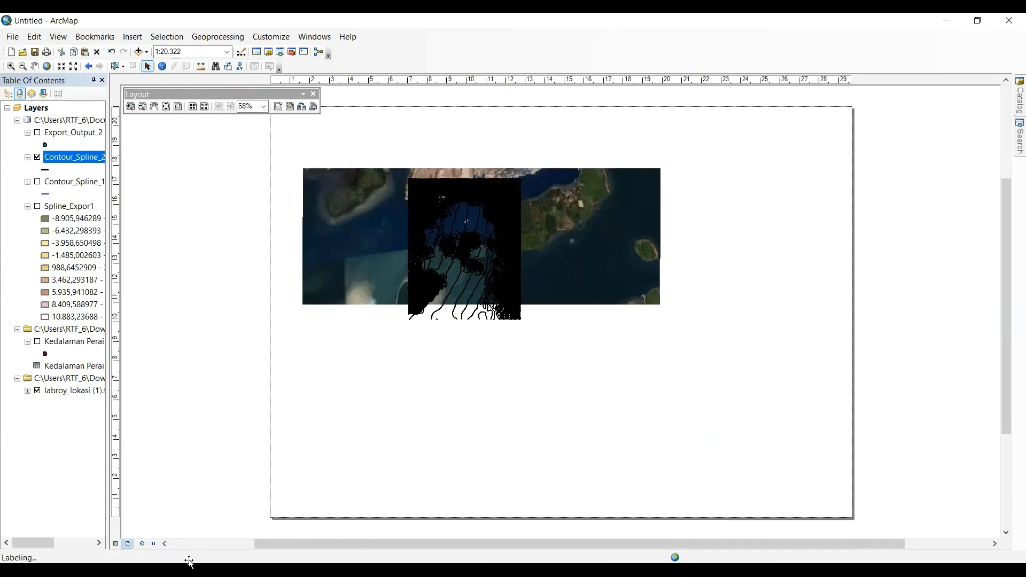
Return to the data view and reframe the map around the contoured area
left_click(115, 543)
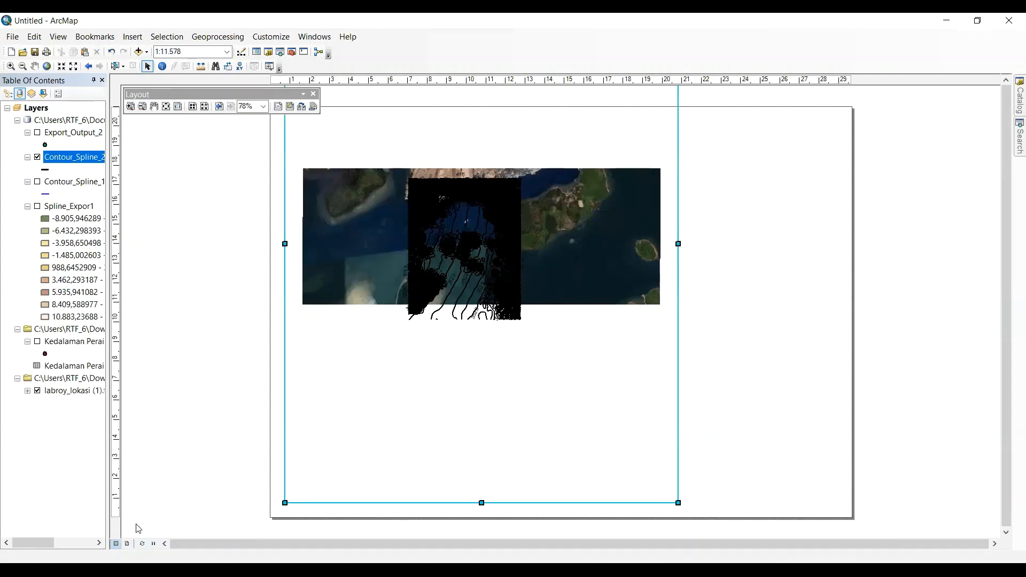
left_click(10, 66)
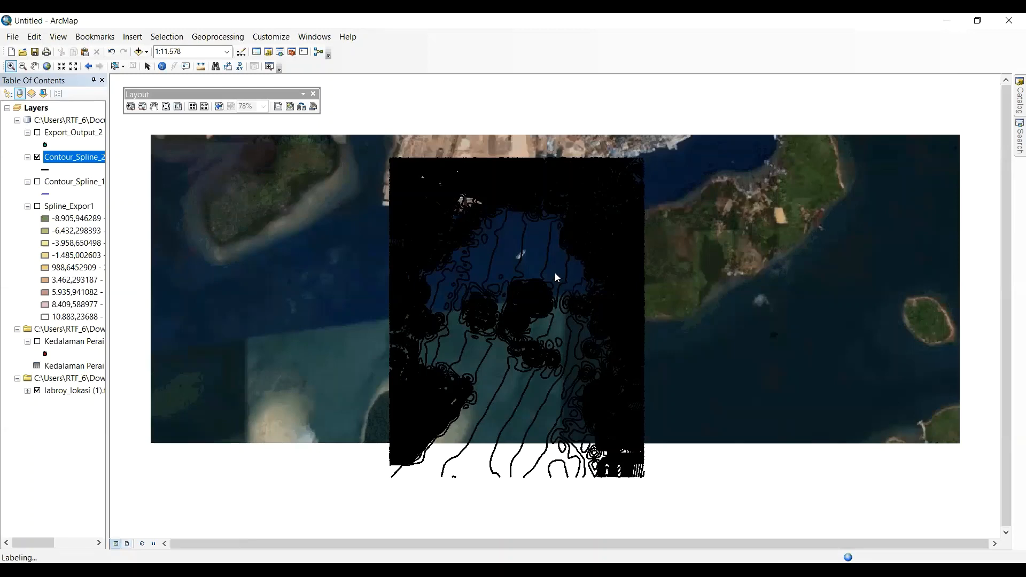
left_click(35, 66)
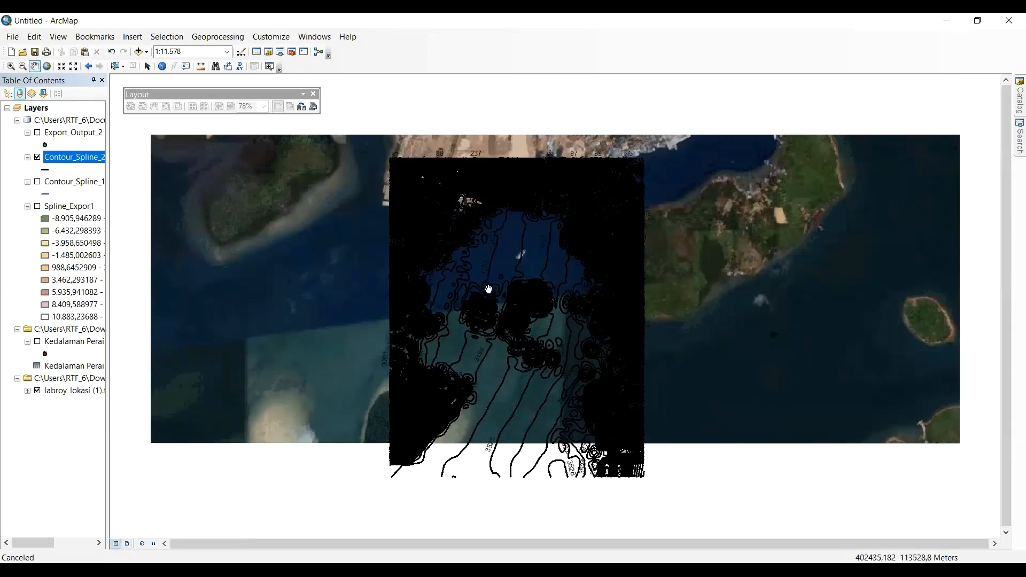
left_click_drag(488, 291, 431, 300)
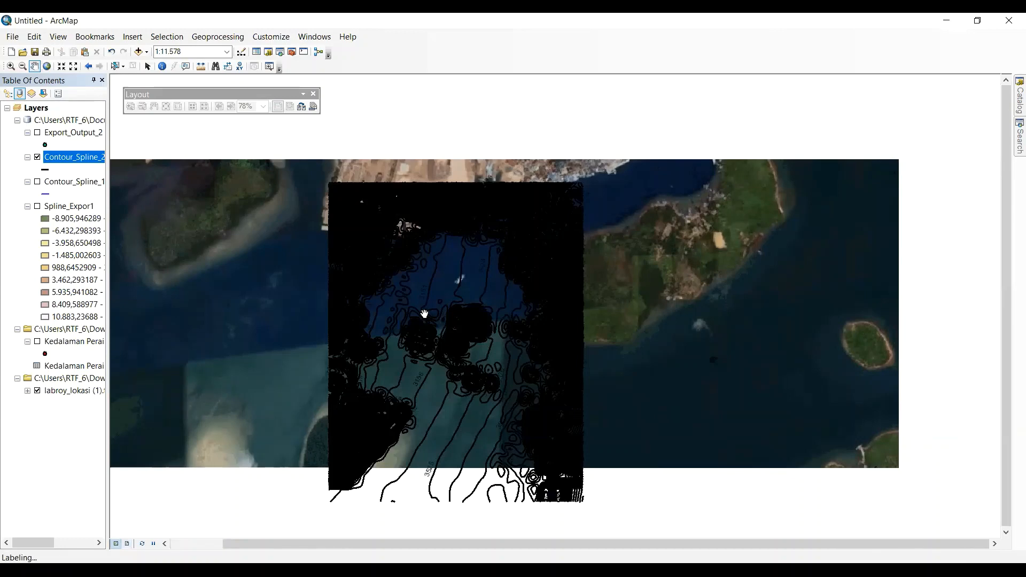
scroll(424, 314, "up", 1)
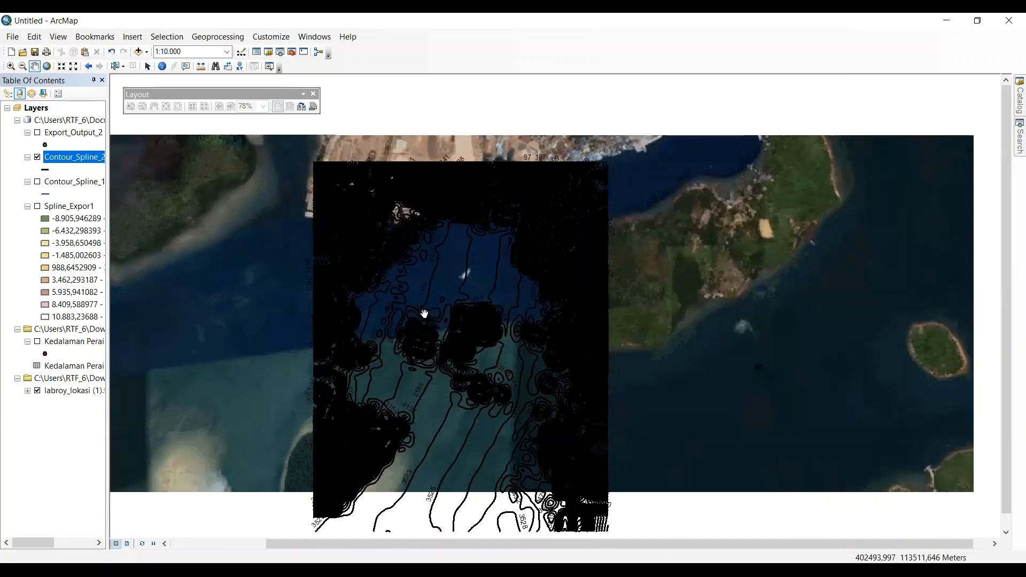
scroll(425, 314, "down", 1)
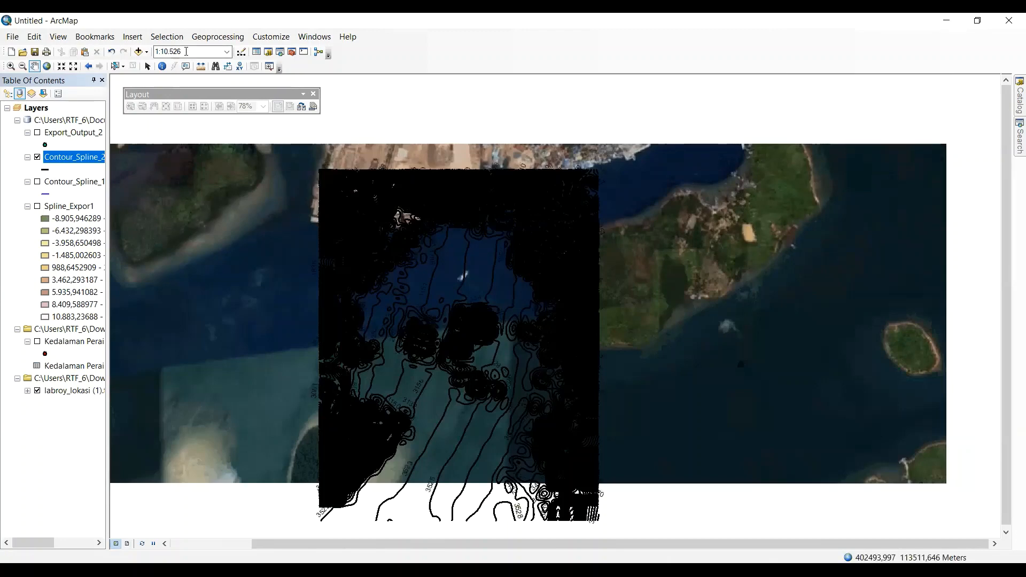
Set the data view scale to 1:5.526, centre the contoured water area, and go back to the page layout
left_click(186, 51)
left_click(186, 51)
key("BackSpace")
key("BackSpace")
type("5")
key("Return")
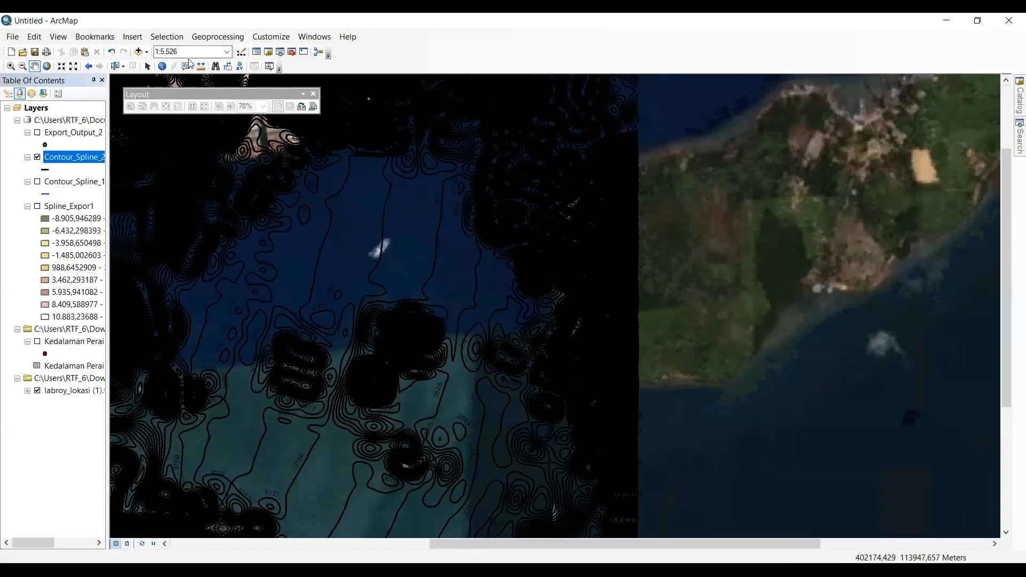
left_click_drag(304, 179, 391, 204)
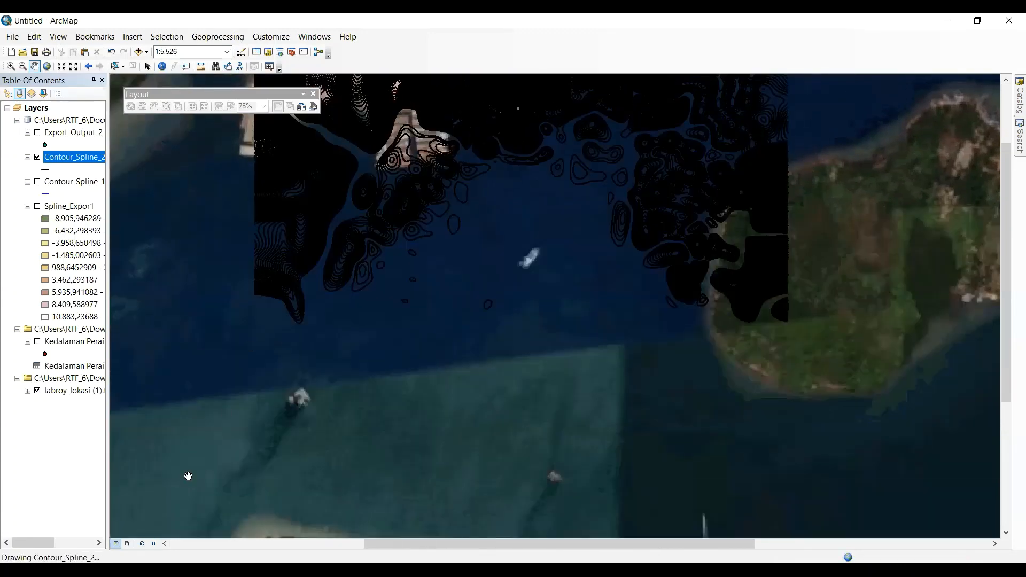
left_click(127, 544)
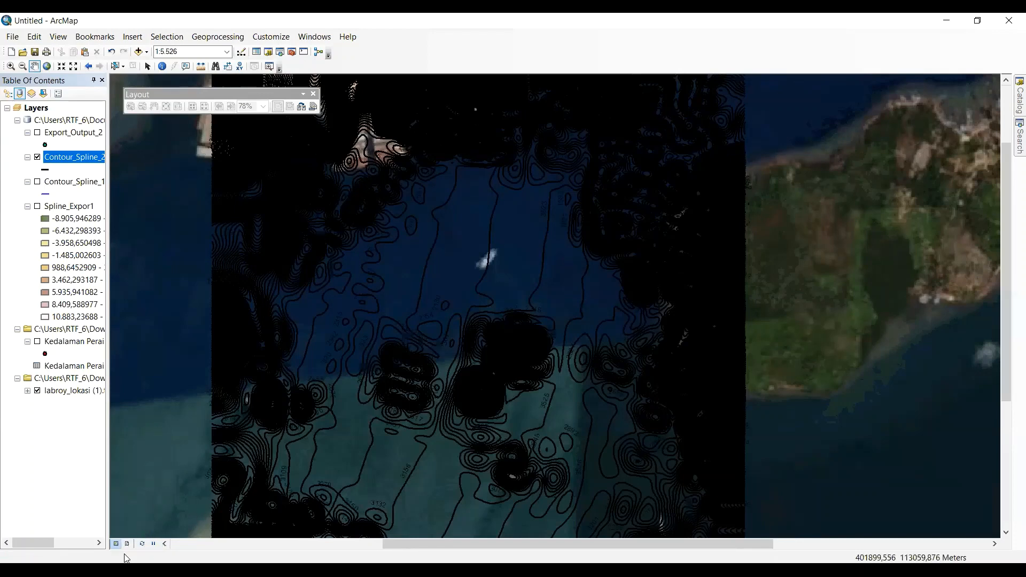
left_click(128, 544)
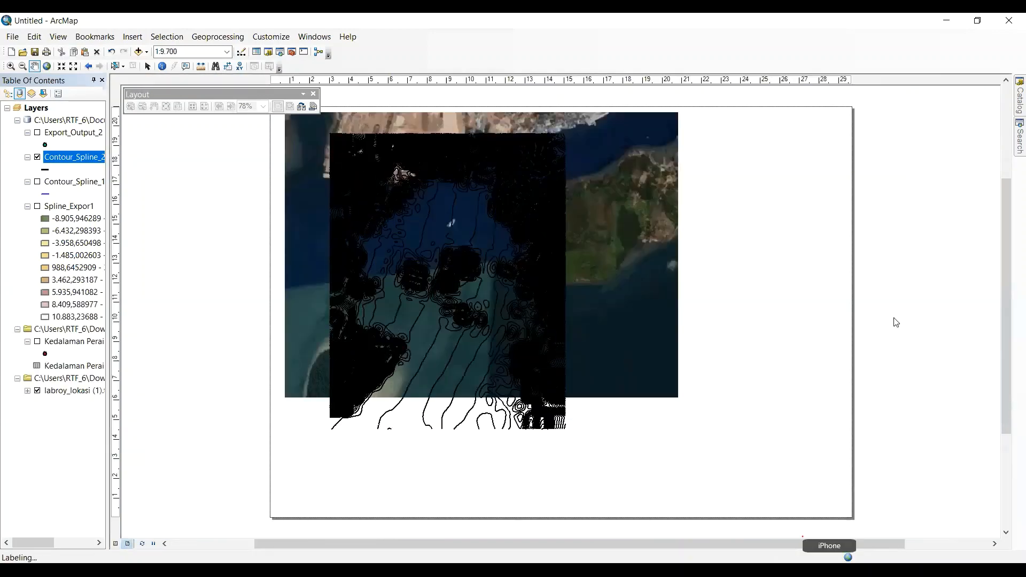
scroll(1007, 279, "up", 2)
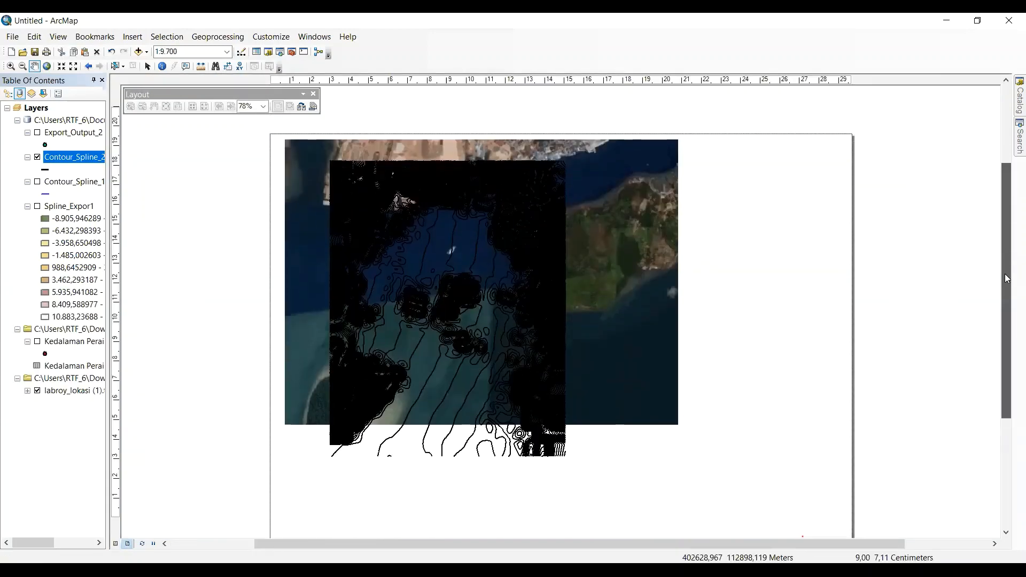
scroll(1007, 278, "down", 1)
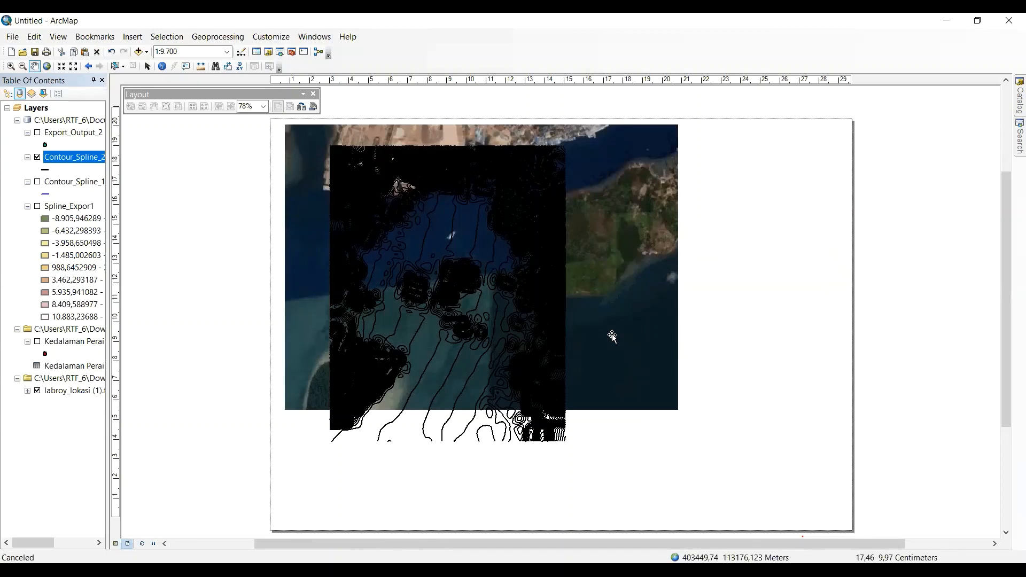
Create a measured grid for the layout's data frame, keeping the wizard's default intervals, axes and label style
right_click(641, 331)
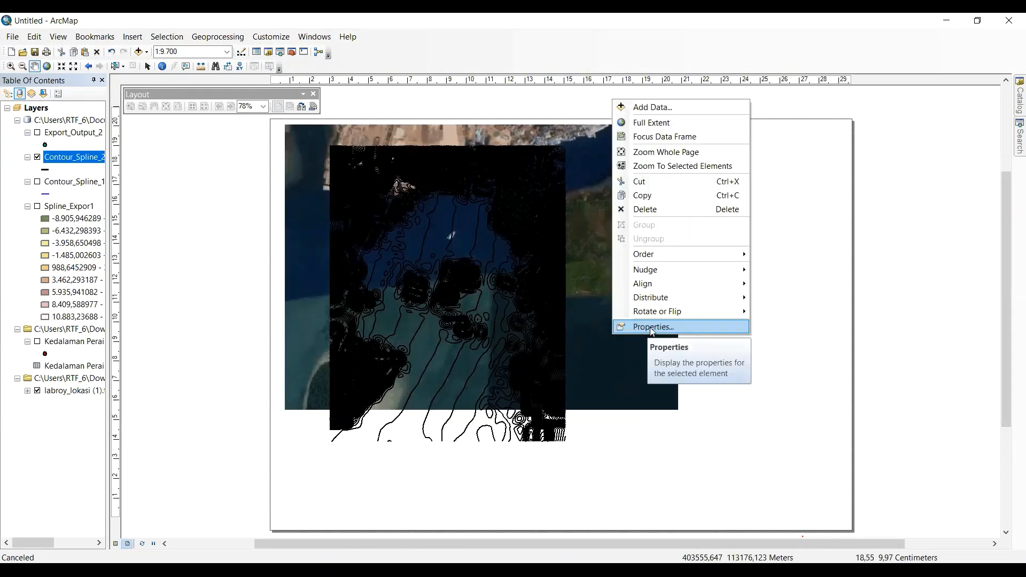
left_click(631, 326)
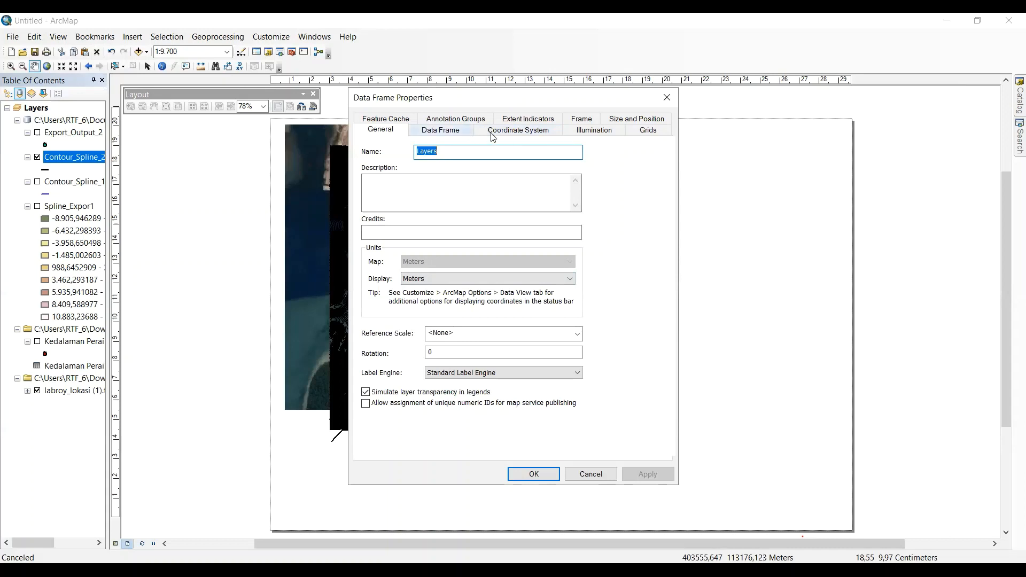
left_click(656, 130)
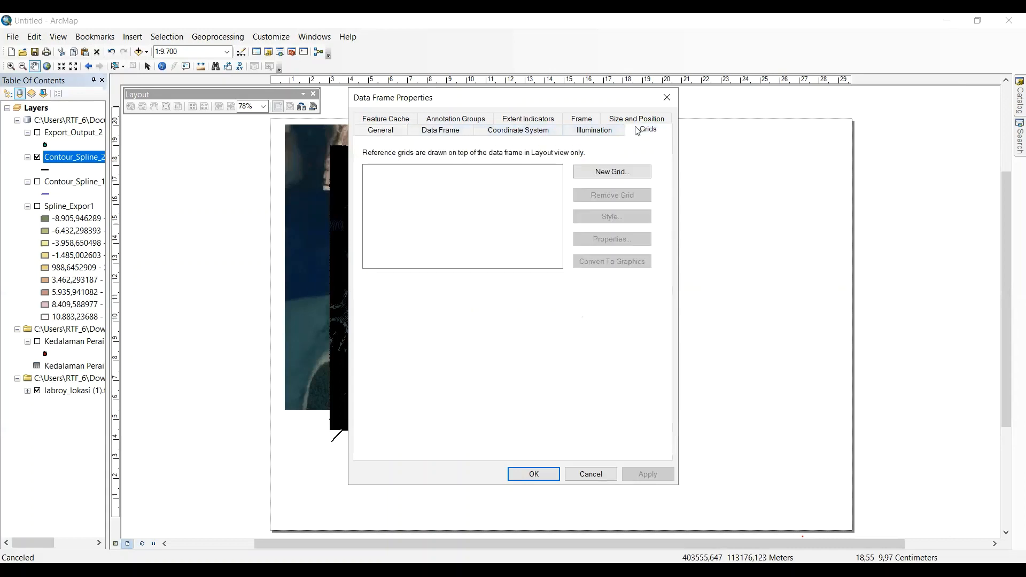
left_click(629, 172)
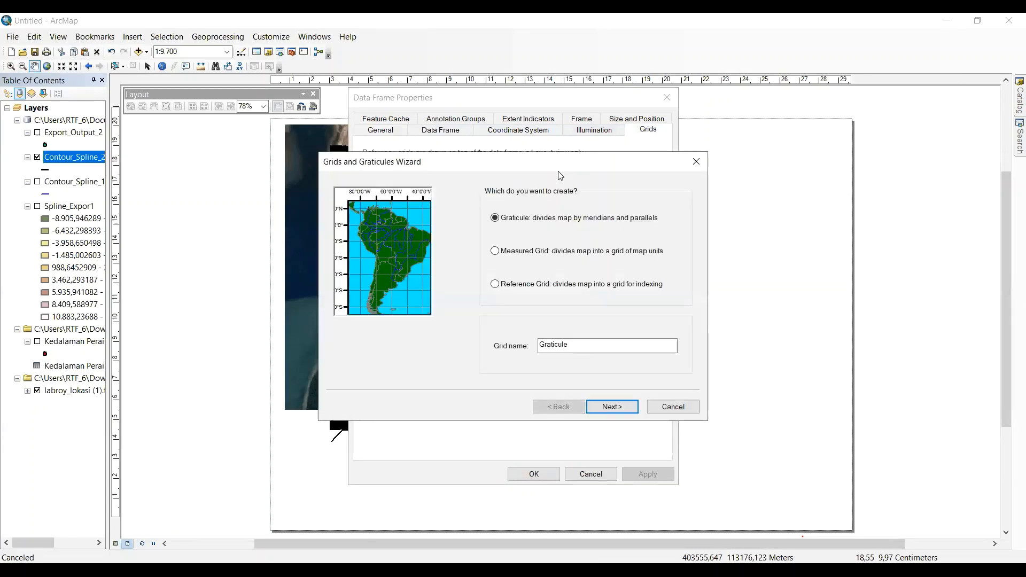
left_click(495, 250)
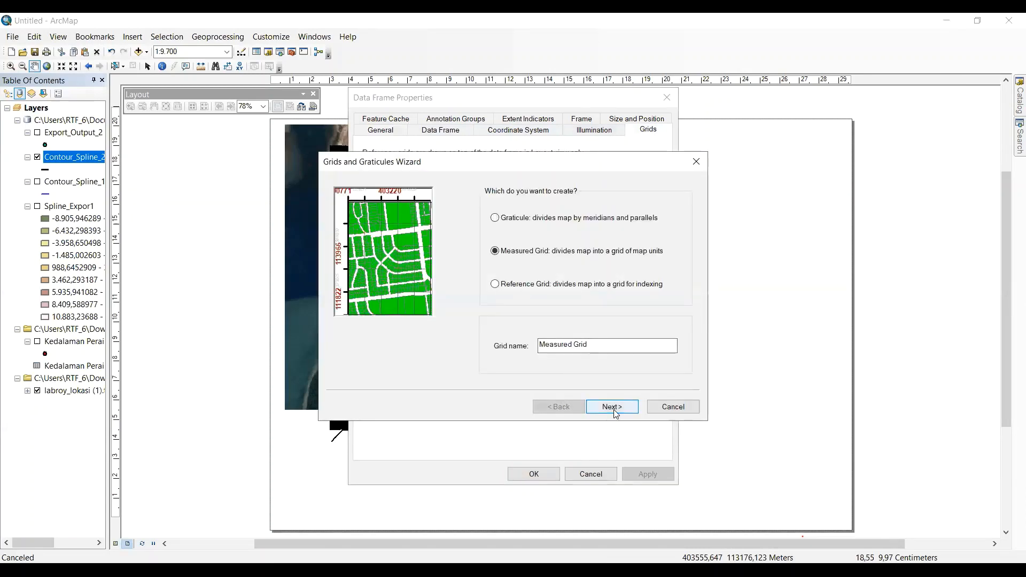
left_click(613, 409)
left_click(615, 409)
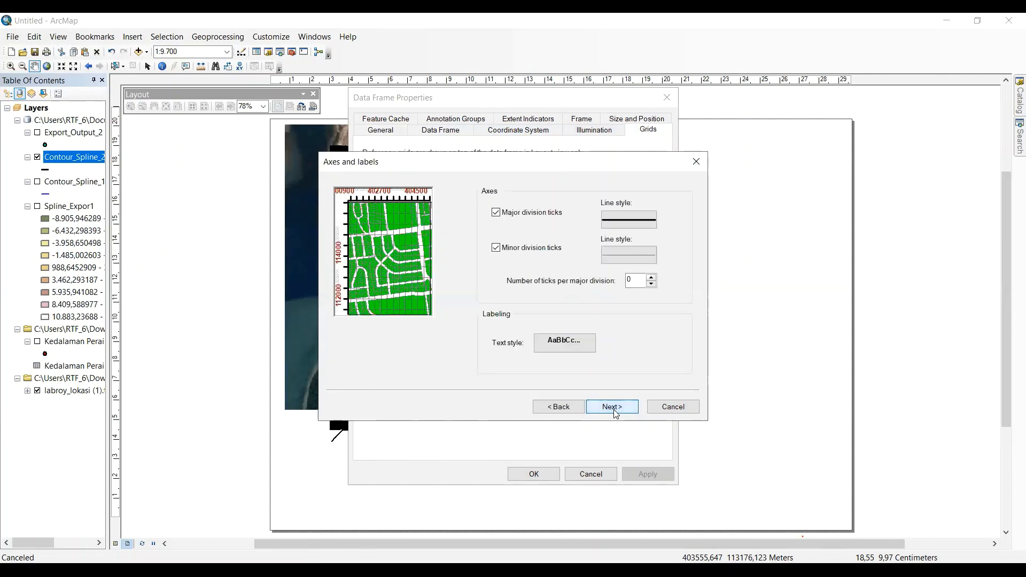
left_click(615, 410)
left_click(612, 408)
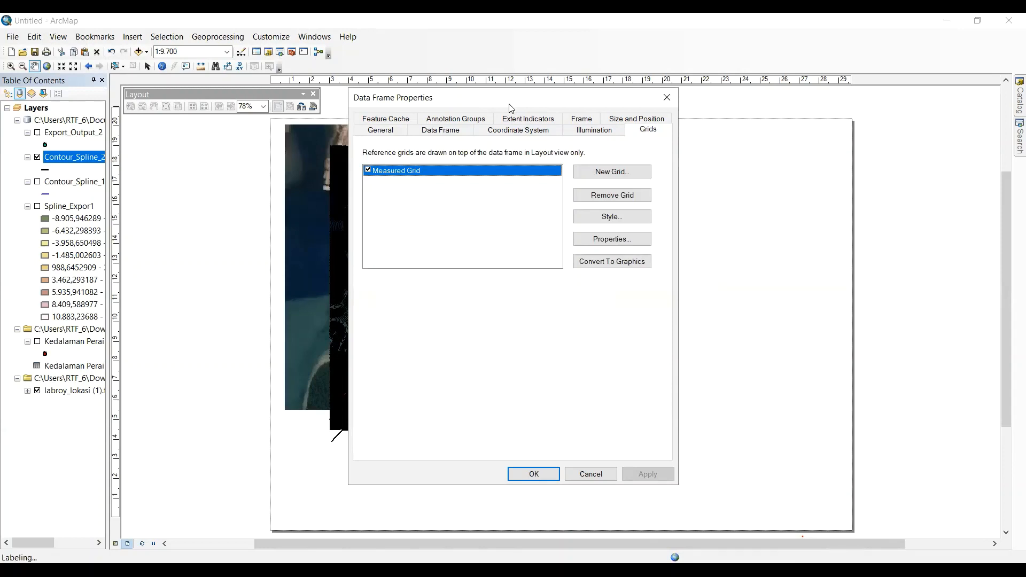
Close the data frame properties and check the contours on the layout with the labroy_lokasi image hidden and shown again
left_click_drag(510, 105, 331, 328)
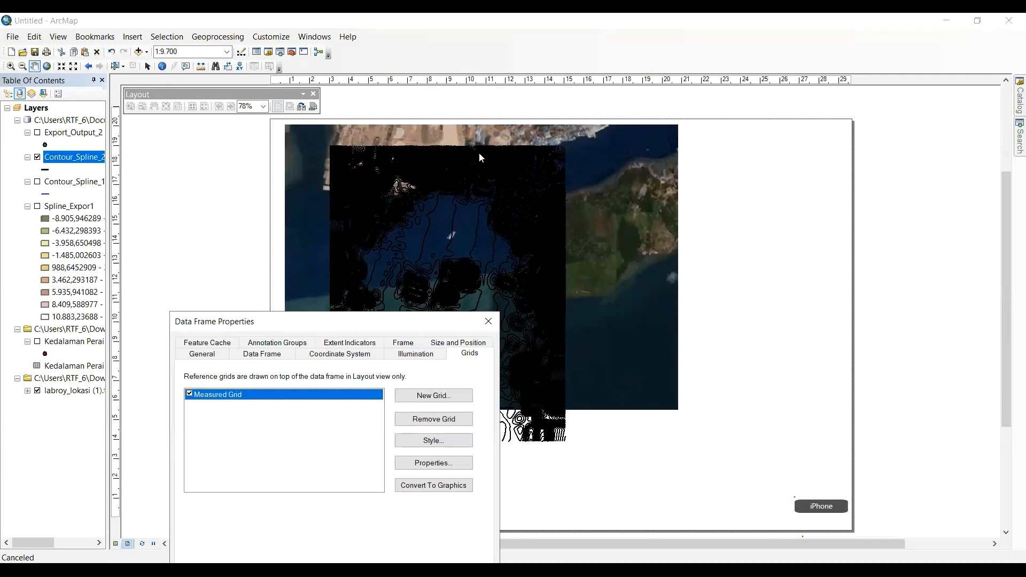
left_click(419, 524)
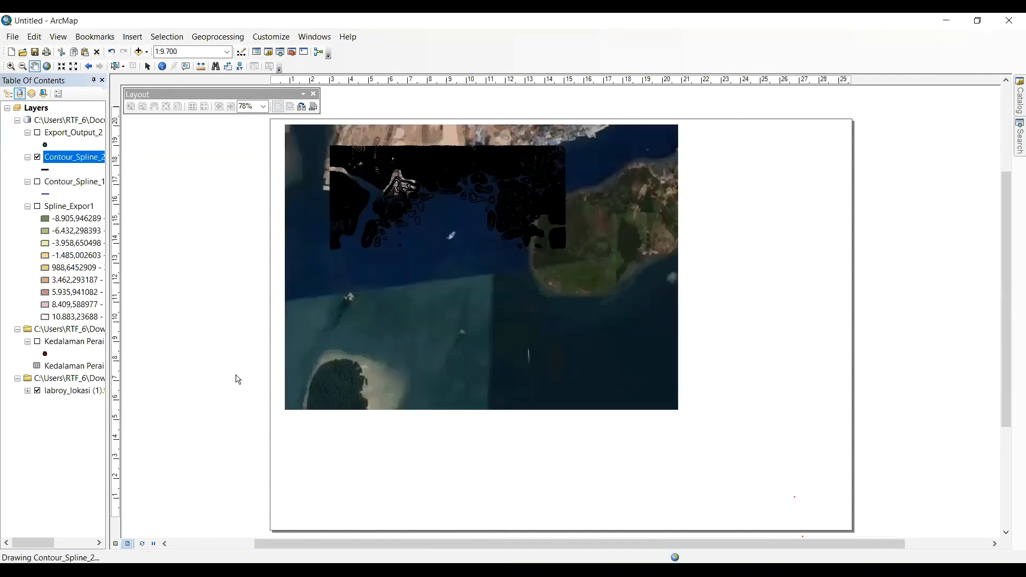
left_click(37, 391)
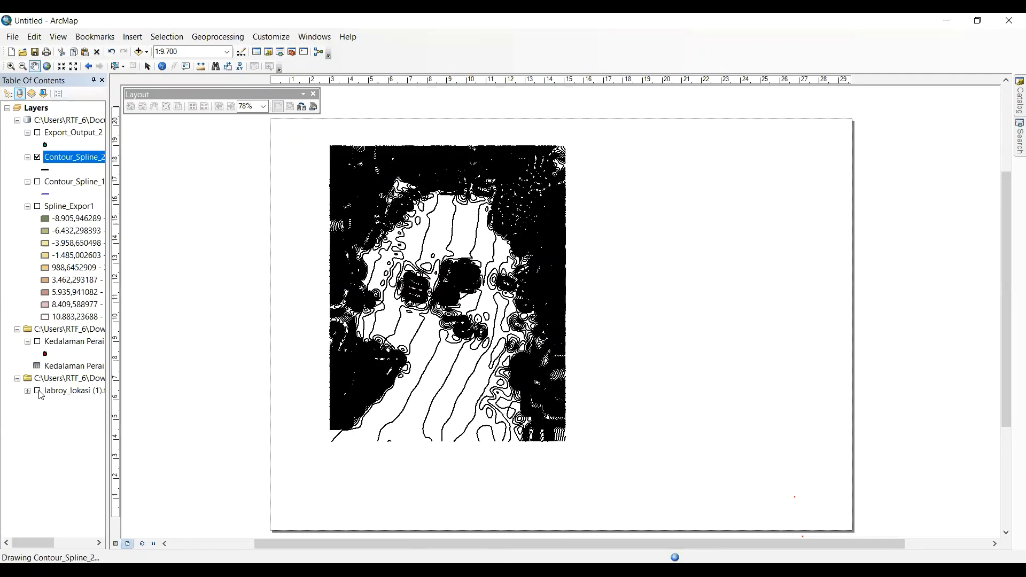
left_click(38, 392)
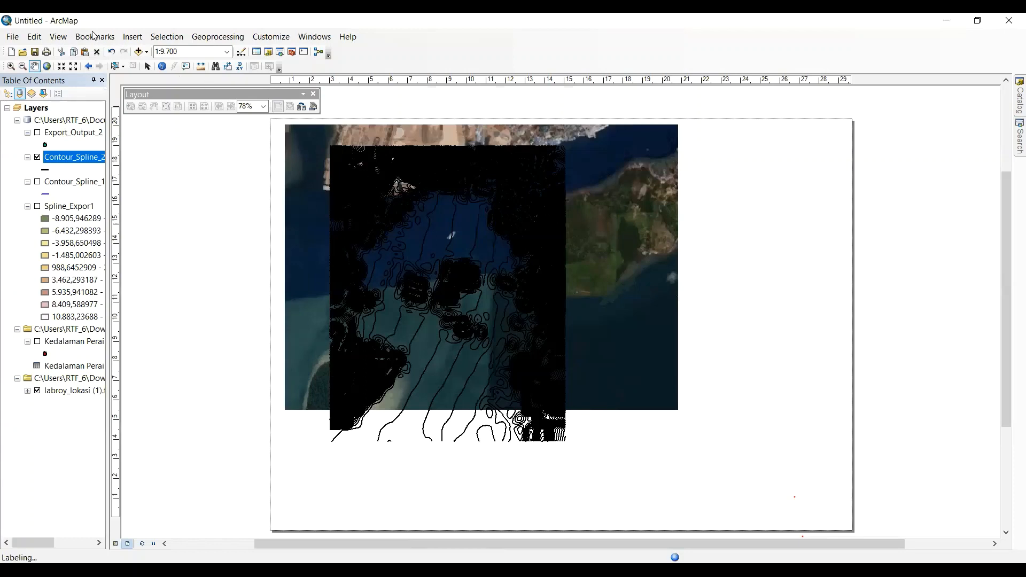
Insert a legend for Contour_Spline_2 and labroy_lokasi (1).tif, keeping the wizard's default title, frame and patch settings
left_click(131, 37)
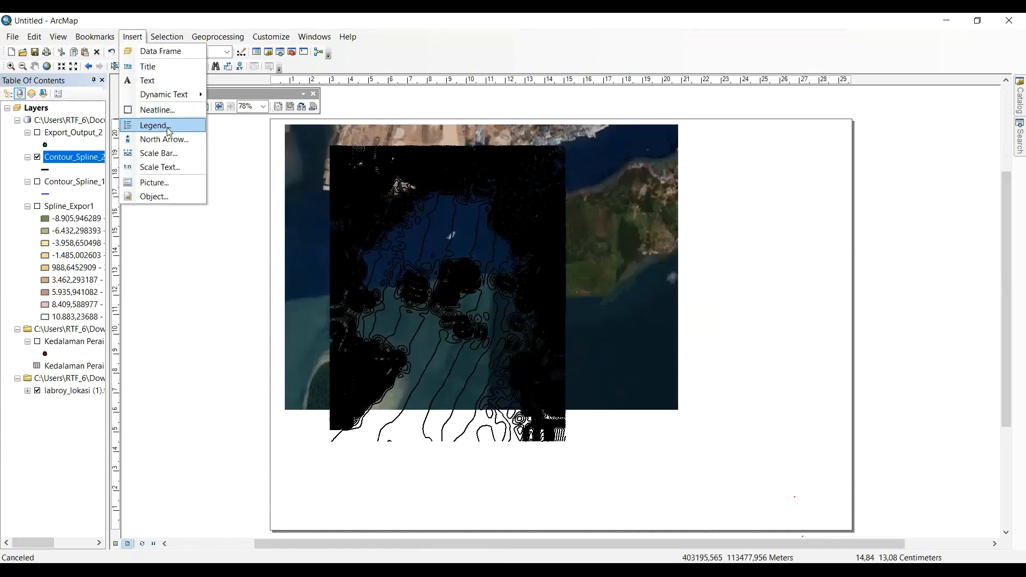
left_click(167, 127)
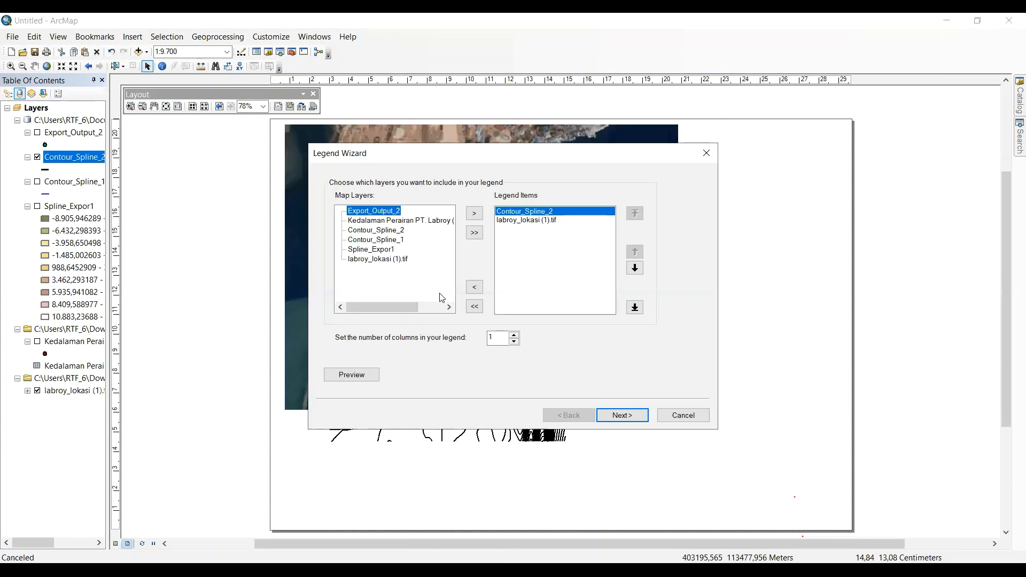
left_click(387, 220)
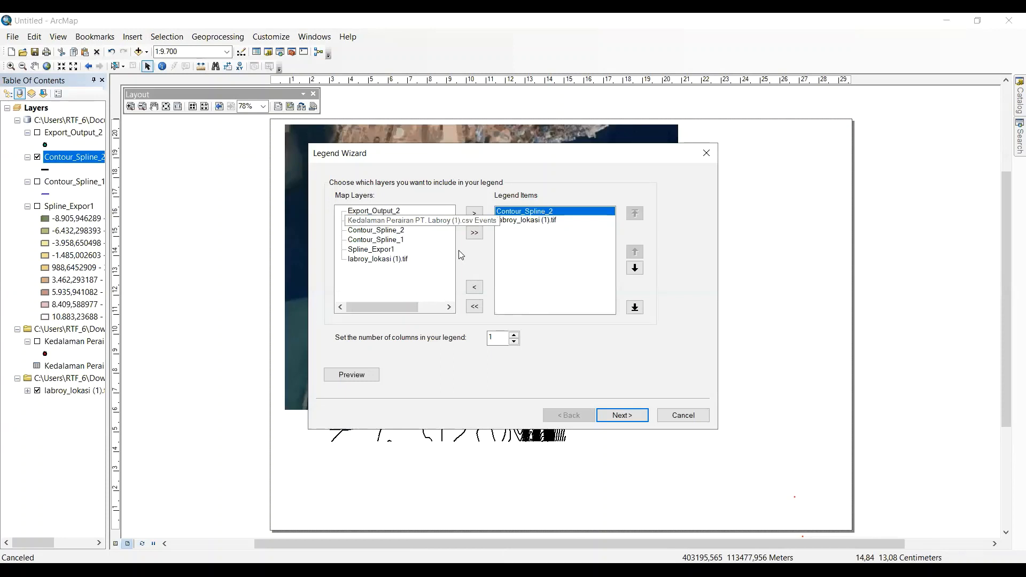
left_click(388, 212)
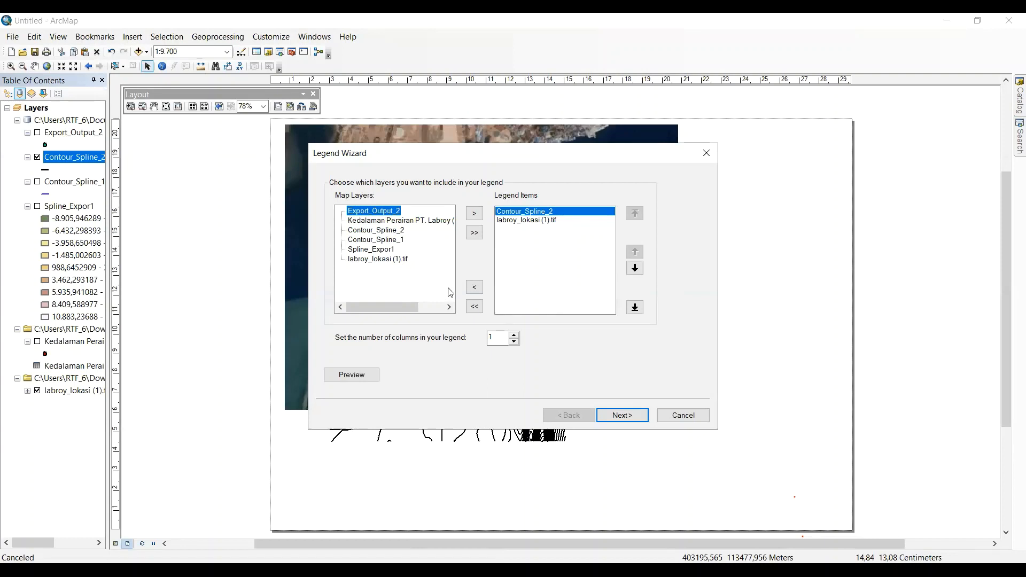
left_click(387, 250)
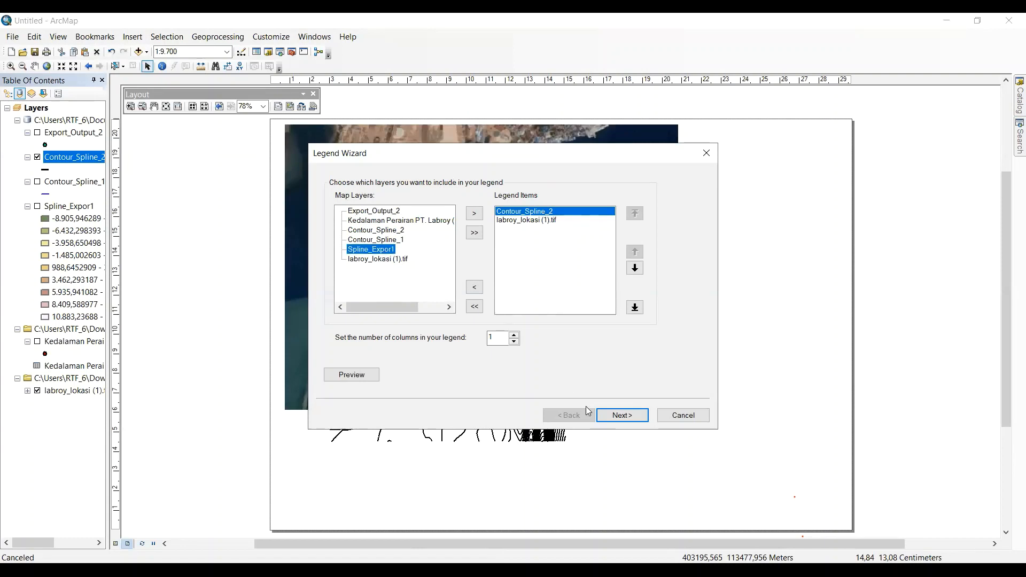
left_click(616, 421)
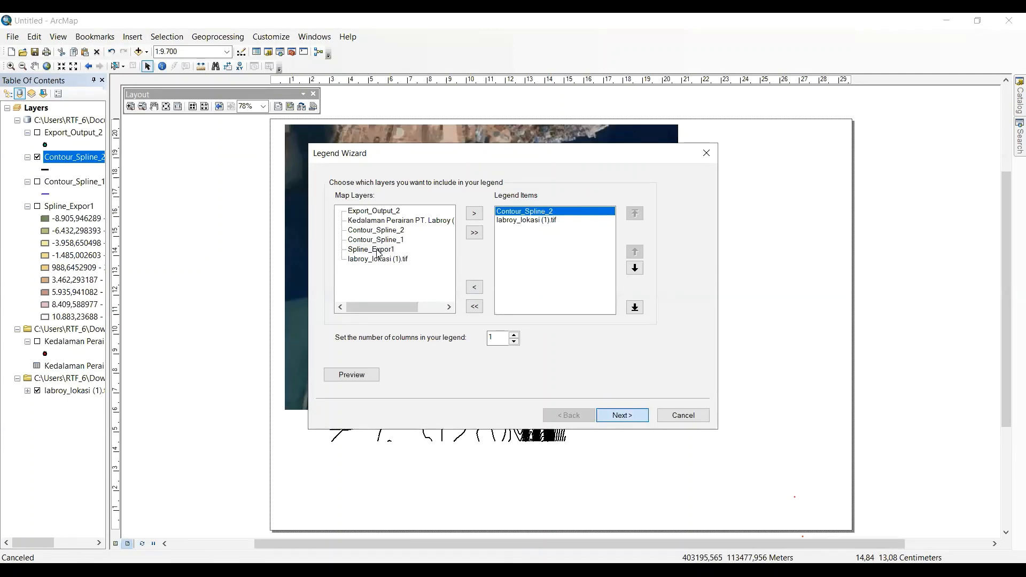
key("Return")
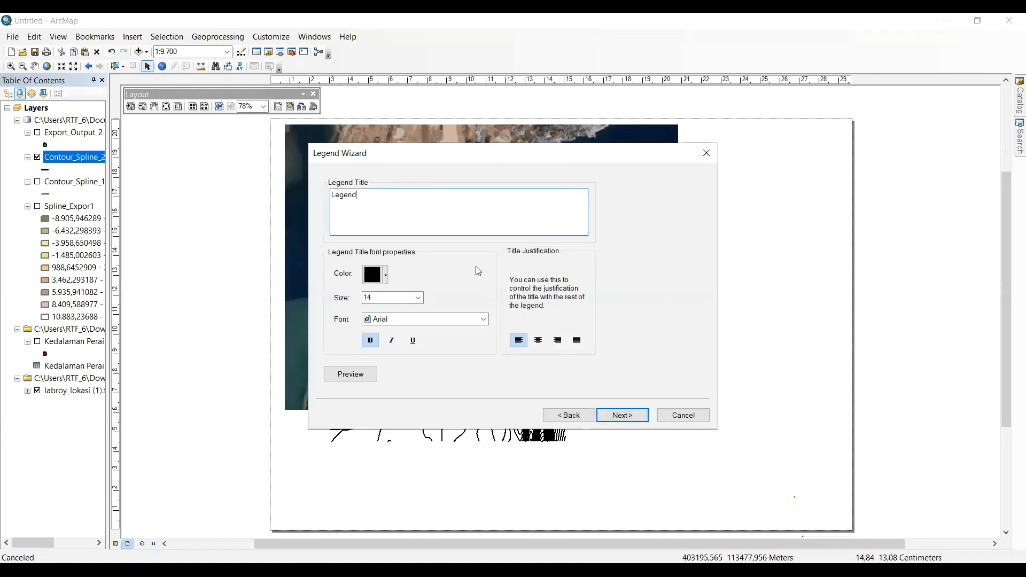
left_click(622, 416)
left_click(622, 415)
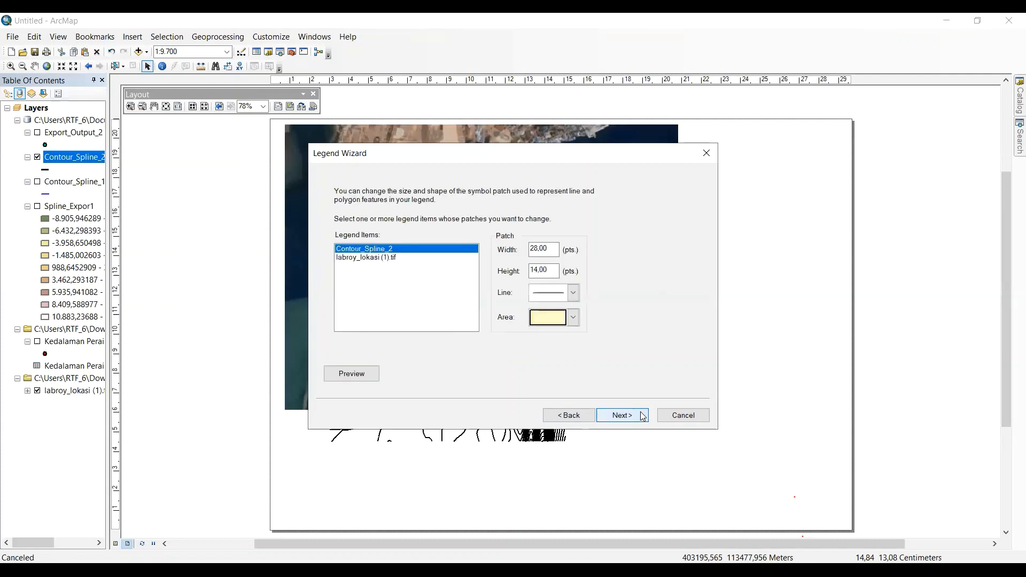
left_click(626, 415)
left_click(643, 416)
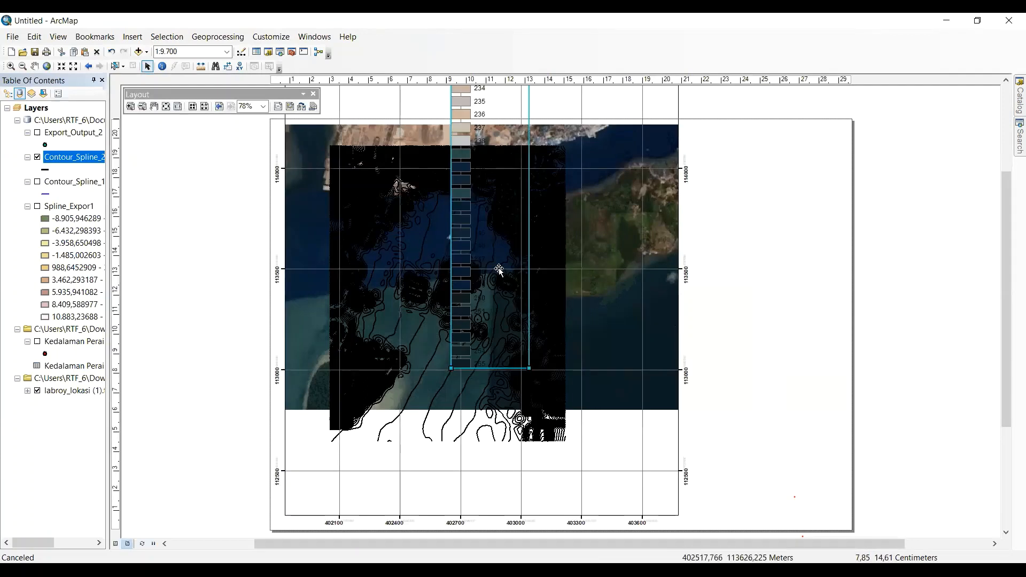
Move the legend into the blank page area beside the map, check its arrangement options, and delete it
left_click_drag(486, 261, 738, 391)
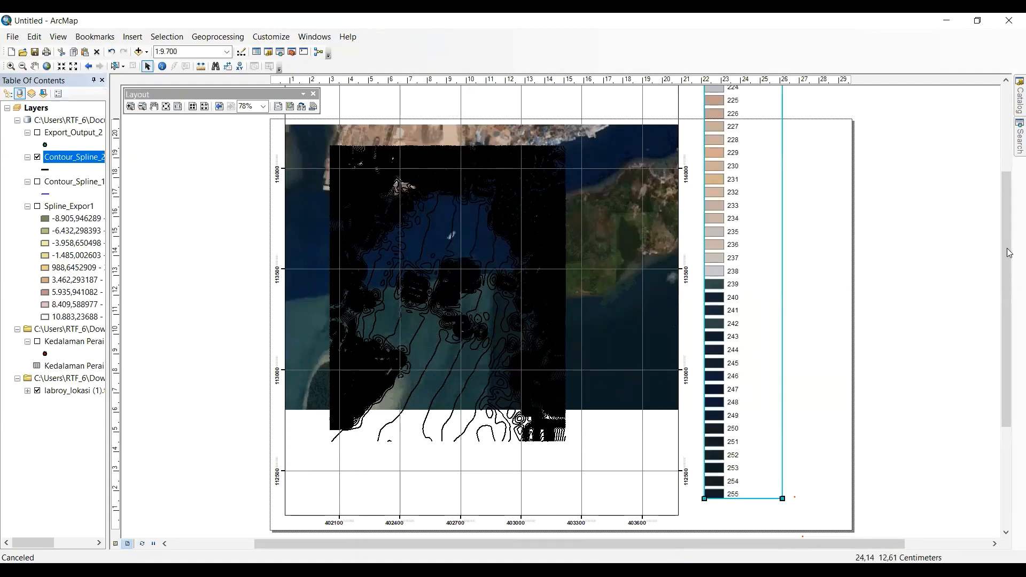
left_click_drag(1010, 253, 1004, 182)
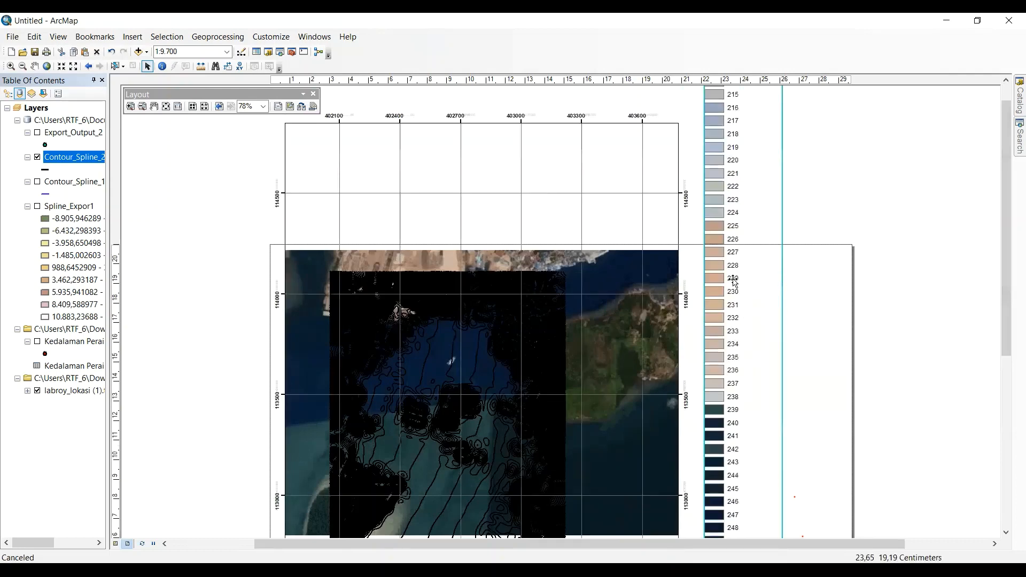
right_click(735, 283)
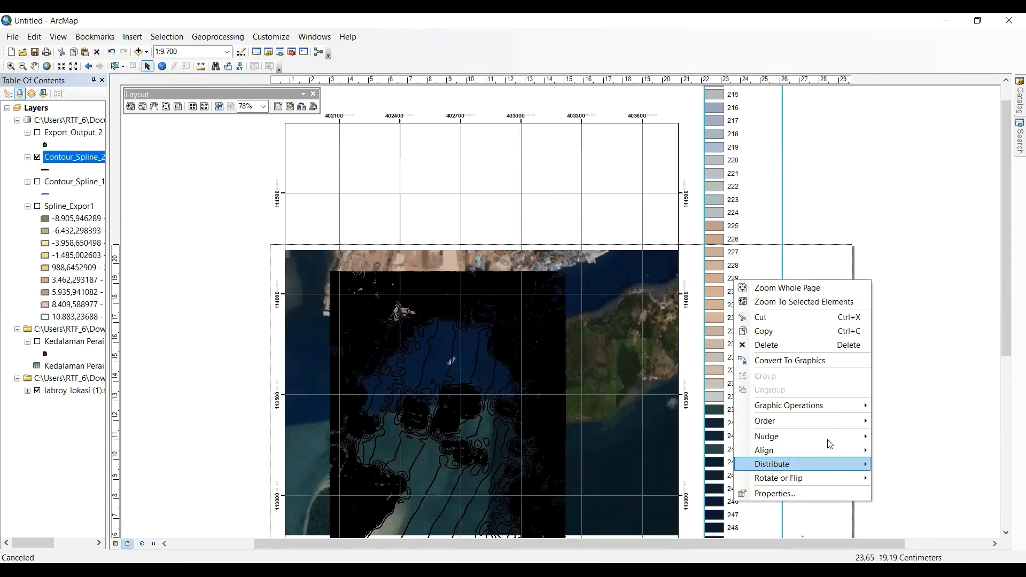
mouse_move(828, 441)
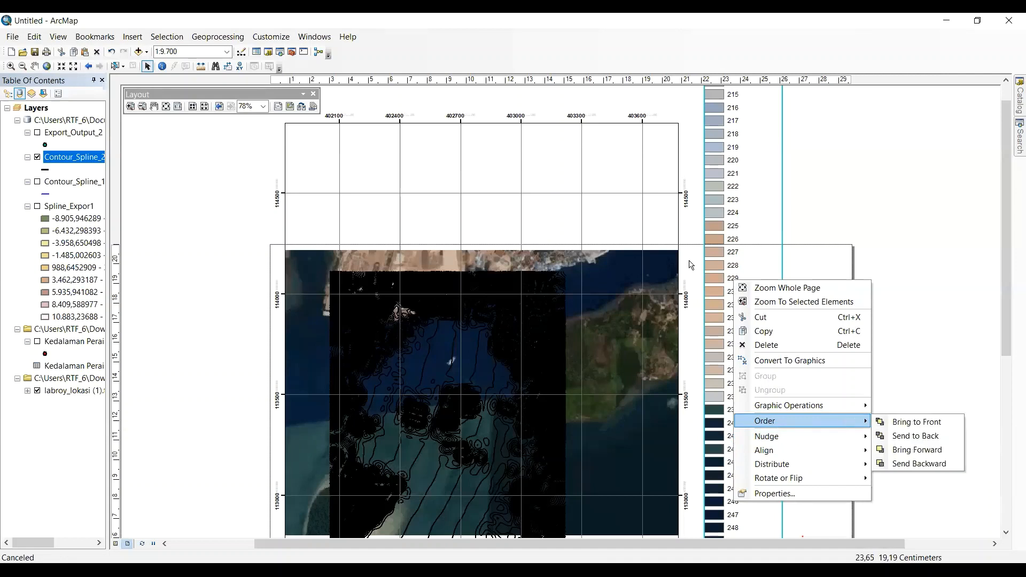
left_click(721, 292)
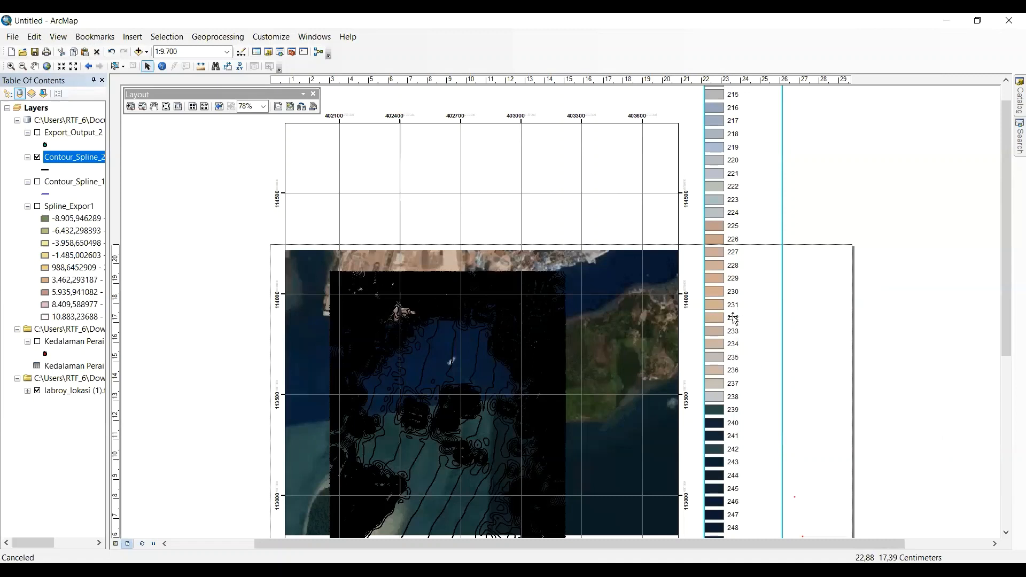
left_click(802, 348)
left_click(721, 343)
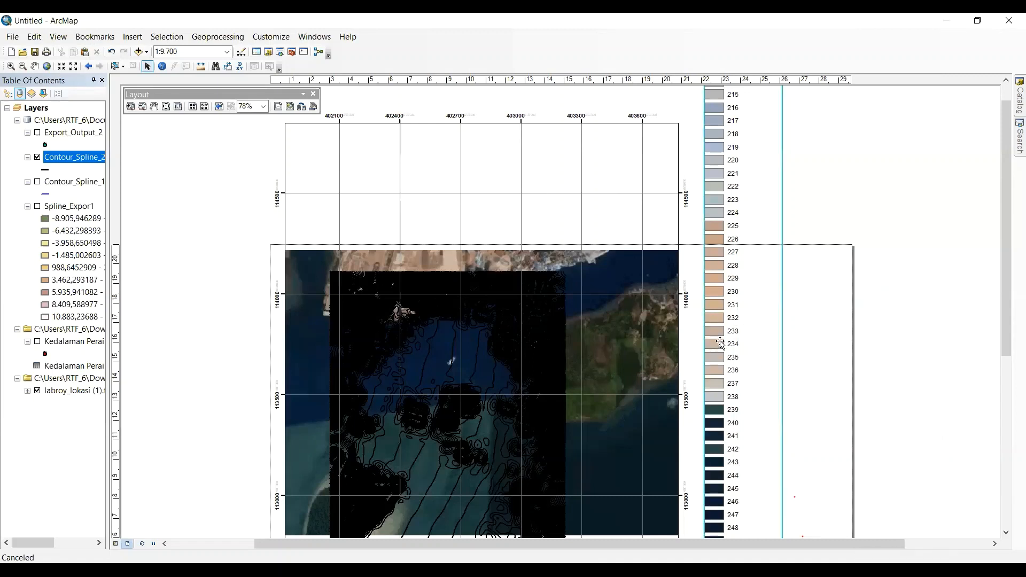
key("Delete")
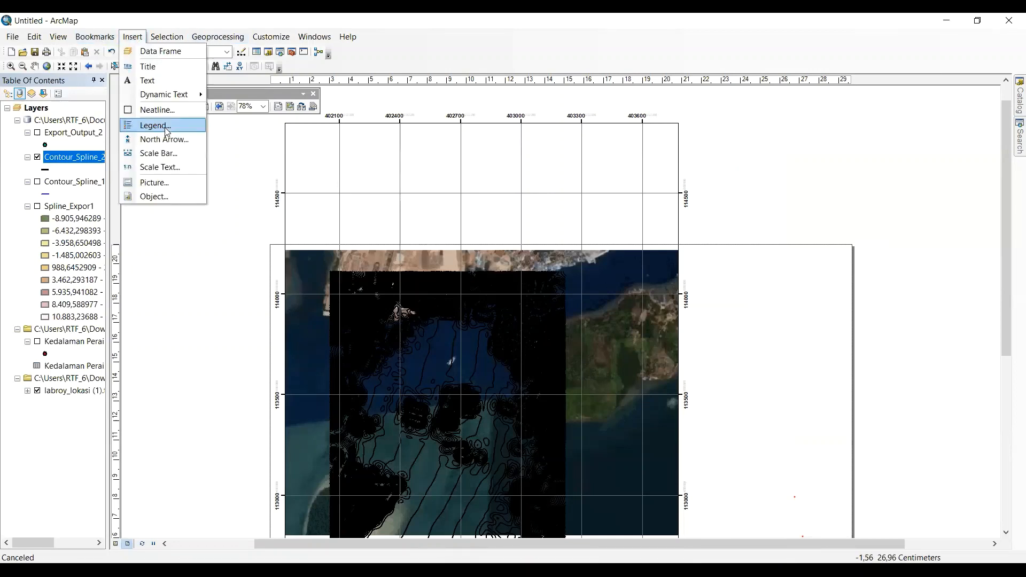
Insert a legend titled Legenda for Contour_Spline_2 and labroy_lokasi (1).tif, and place it in the blank page area beside the map
left_click(163, 126)
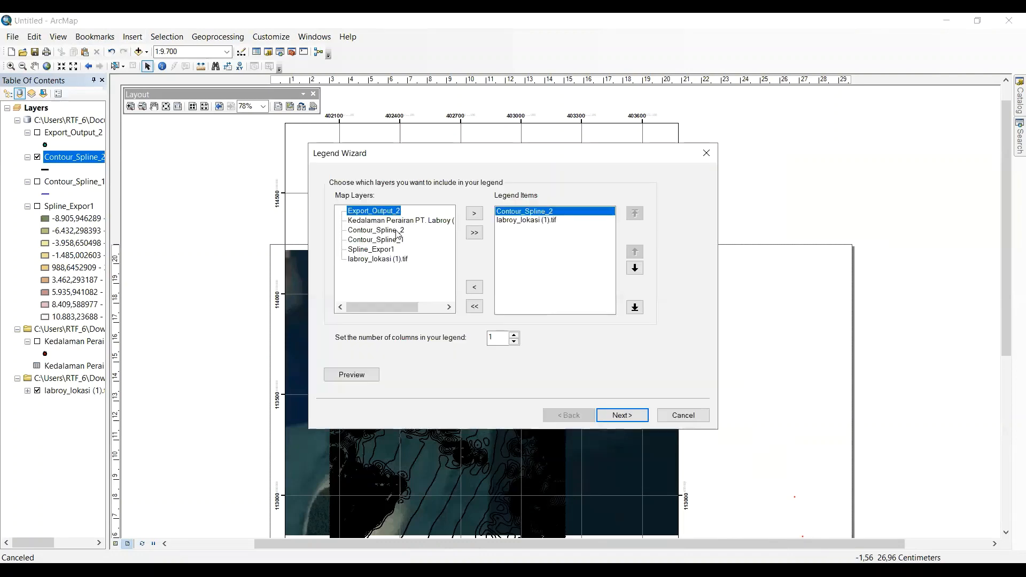
left_click(396, 232)
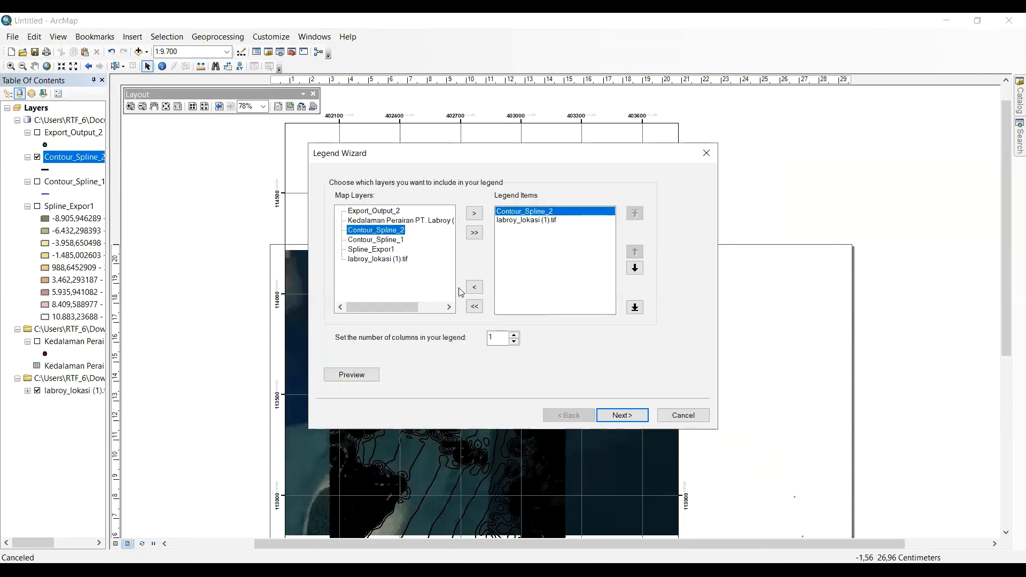
left_click(632, 412)
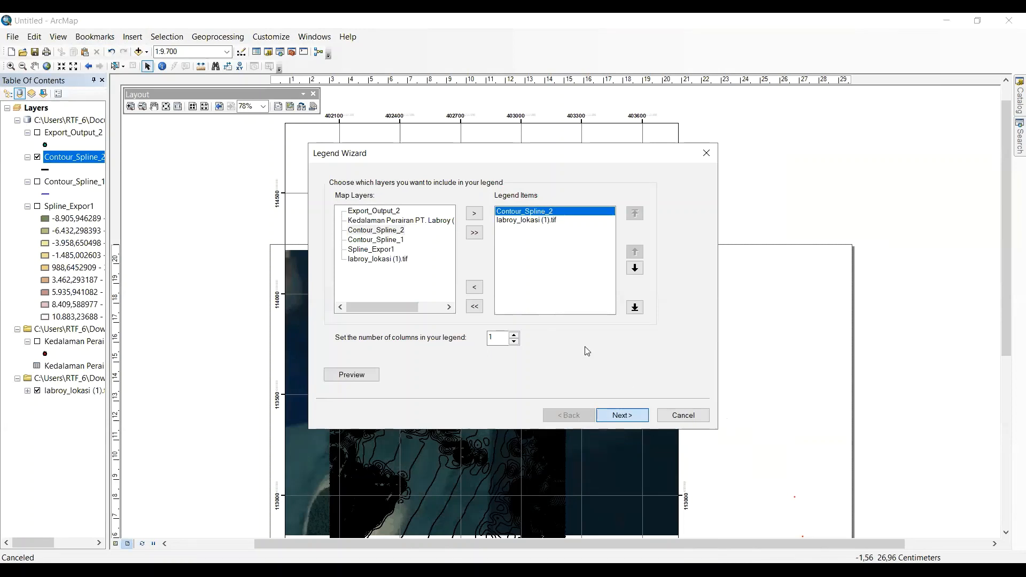
left_click(621, 423)
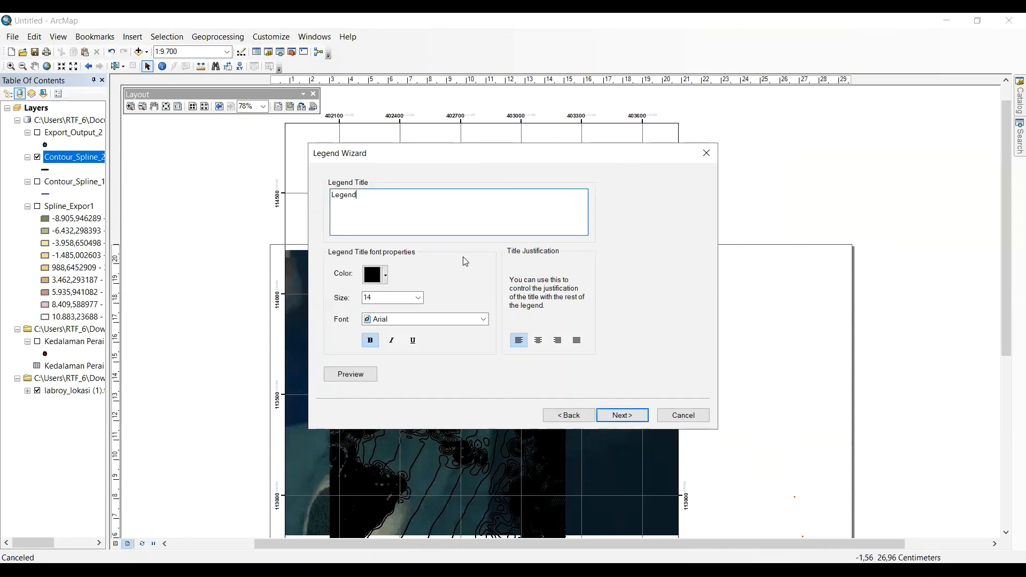
type("a")
left_click(616, 413)
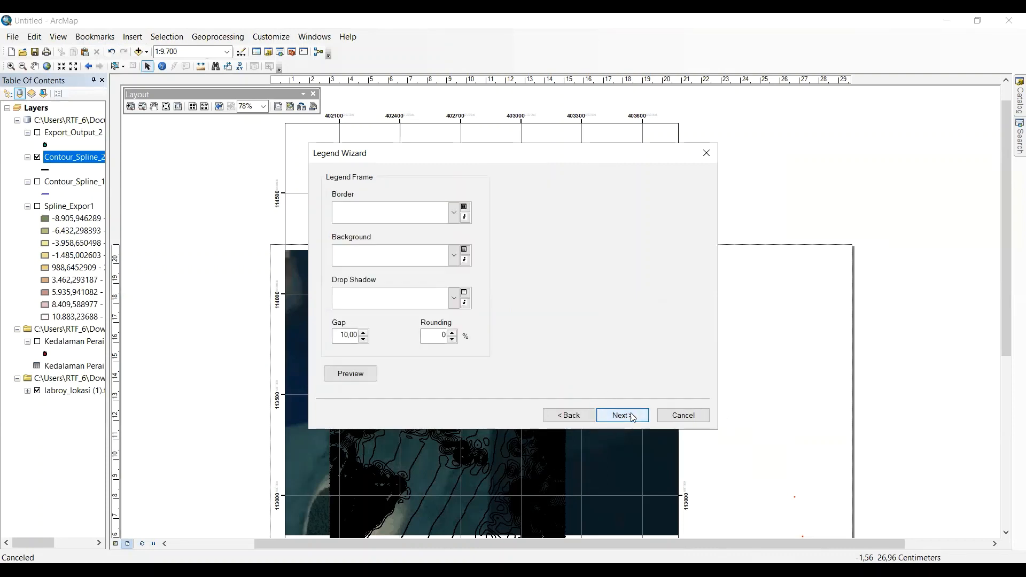
left_click(629, 413)
left_click(629, 413)
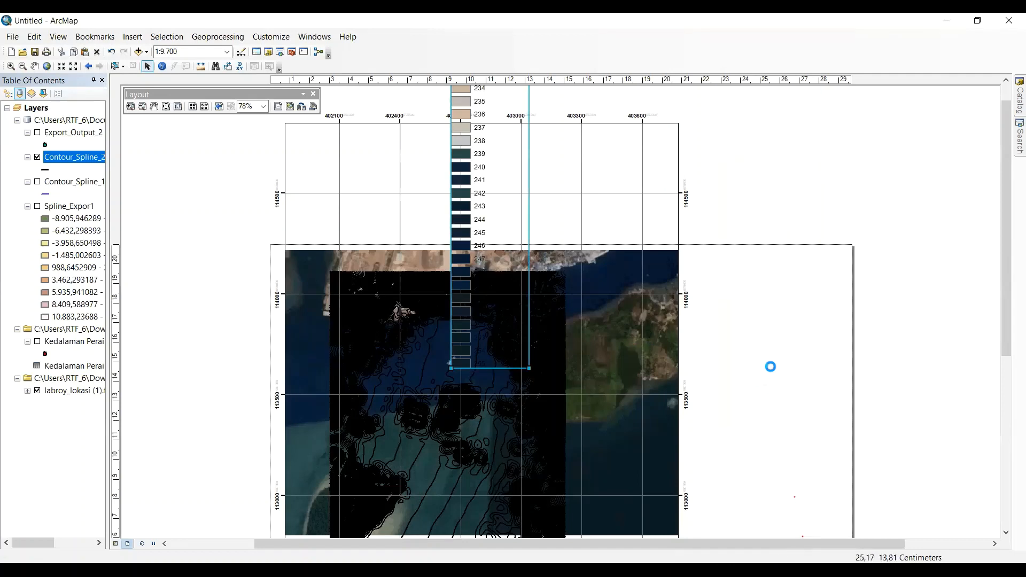
key("Delete")
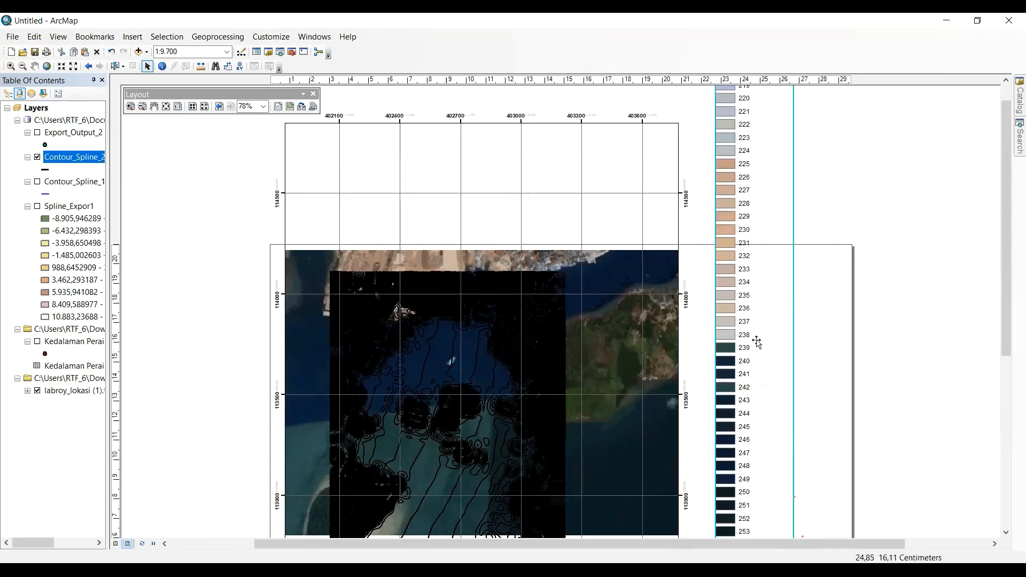
Review the legend's layout, frame, size and position, and items properties, and close them without changes
right_click(759, 344)
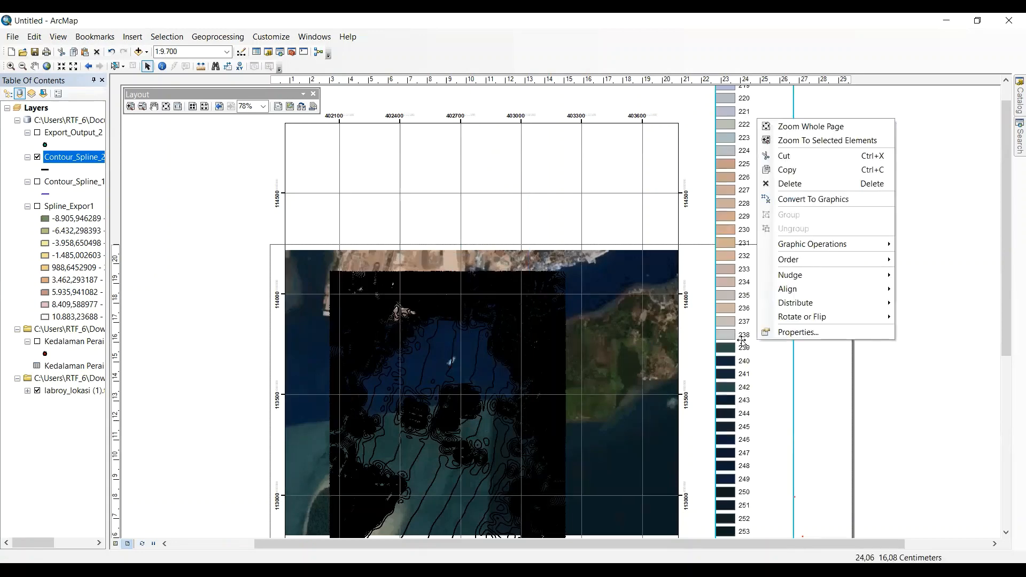
left_click(742, 340)
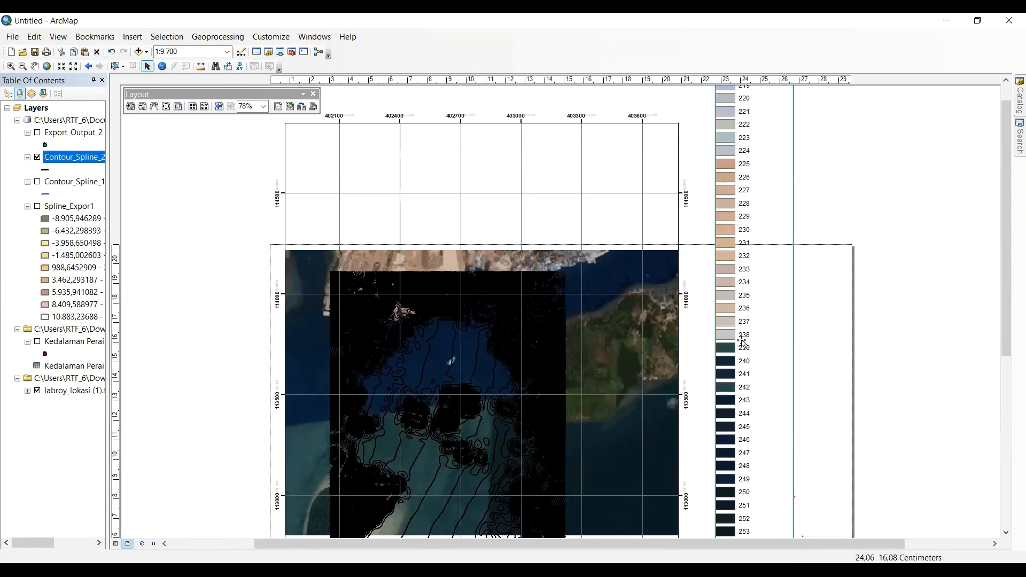
right_click(840, 251)
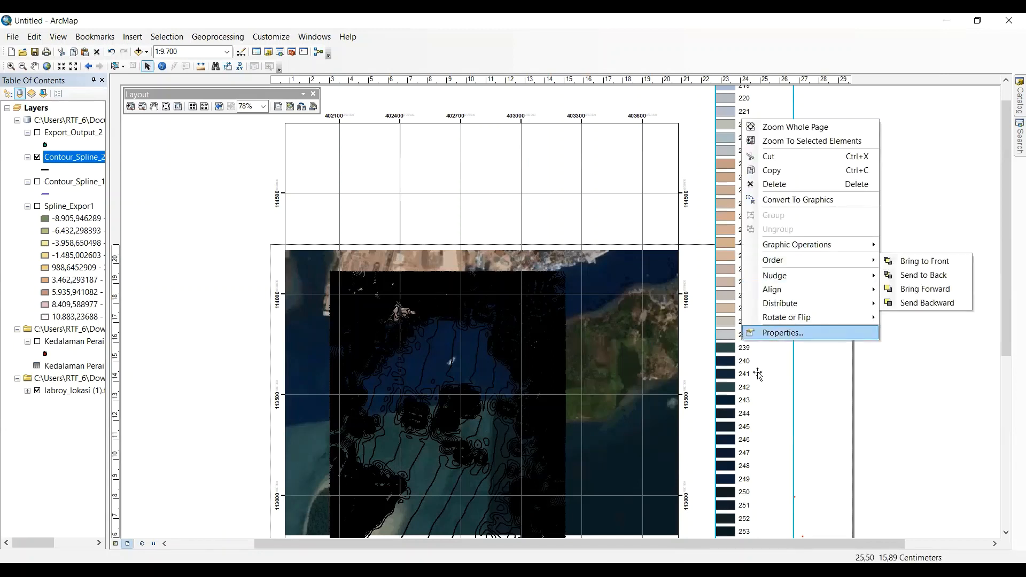
left_click(791, 333)
left_click(372, 150)
left_click(400, 150)
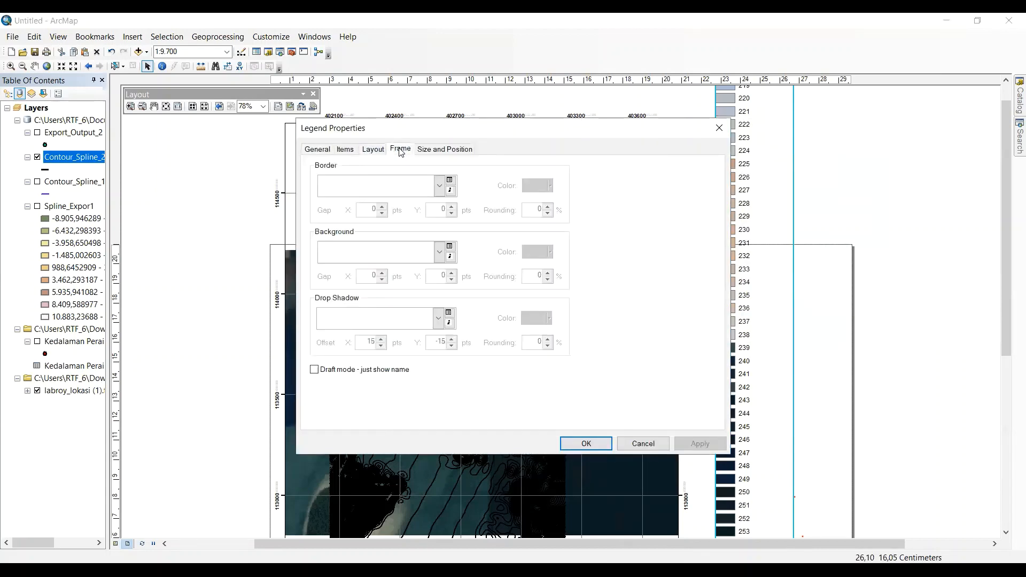
left_click(444, 150)
left_click(348, 150)
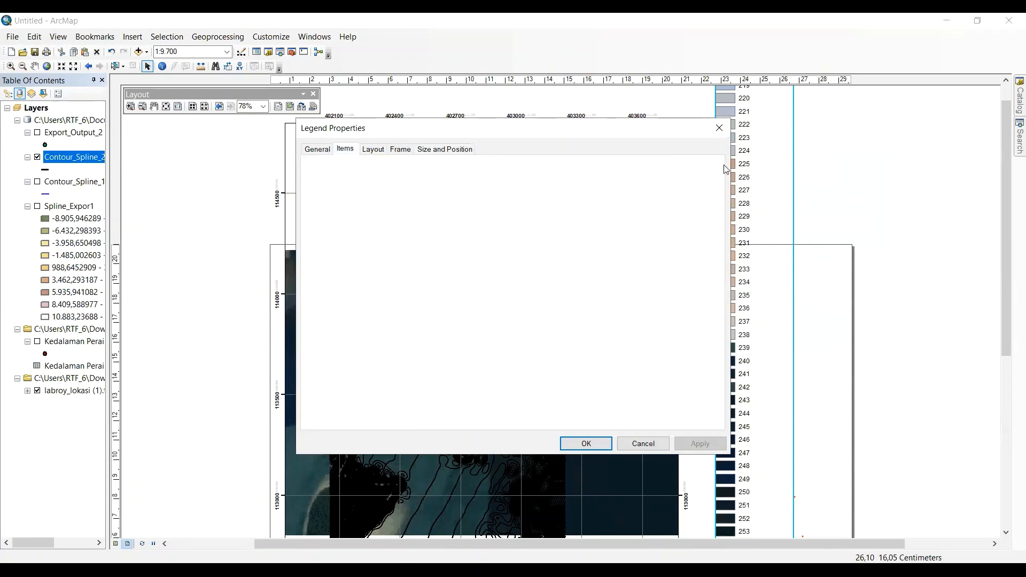
left_click(715, 135)
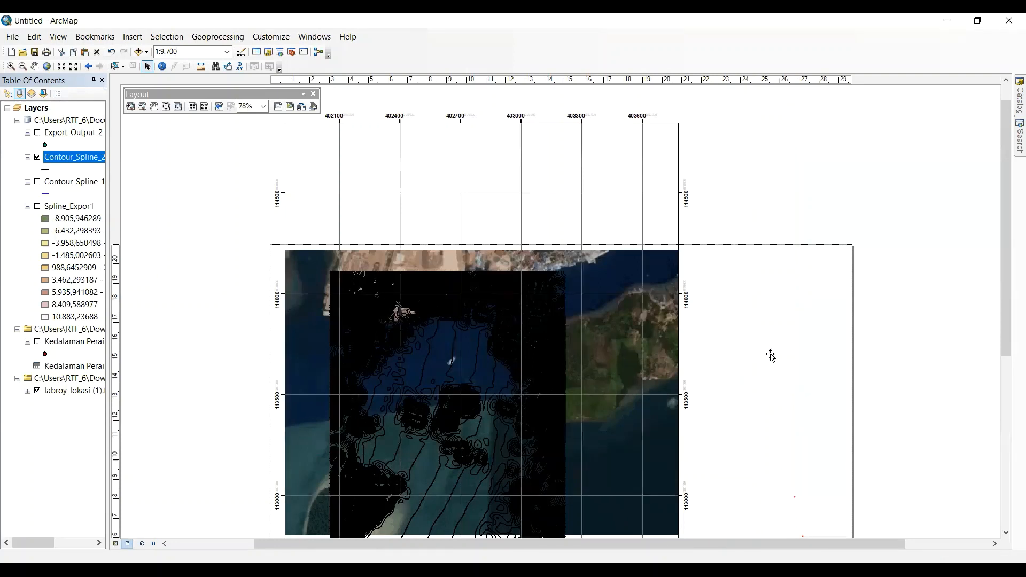
Shift the legend further down in the blank page area beside the map frame
left_click(804, 333)
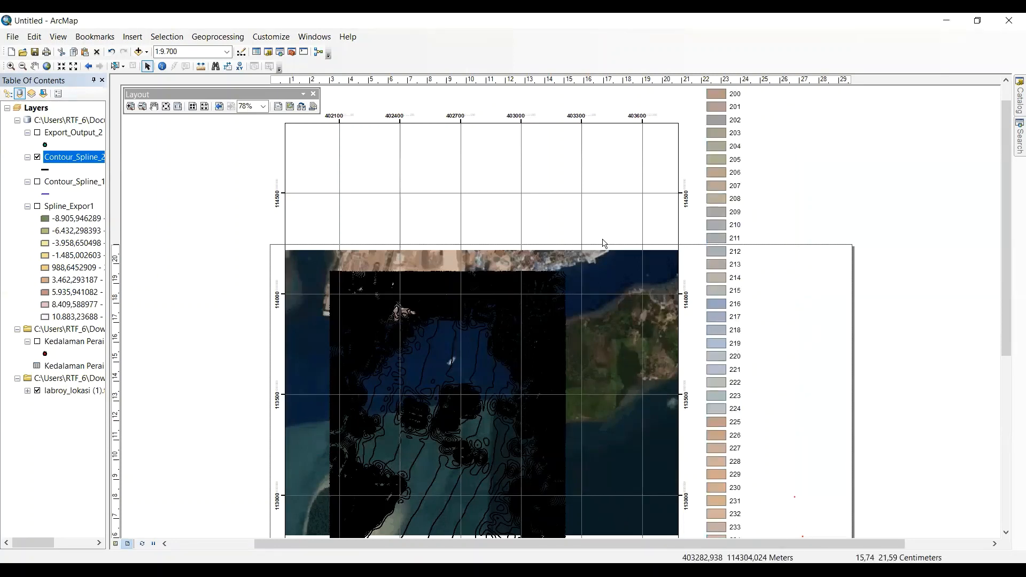
left_click(736, 315)
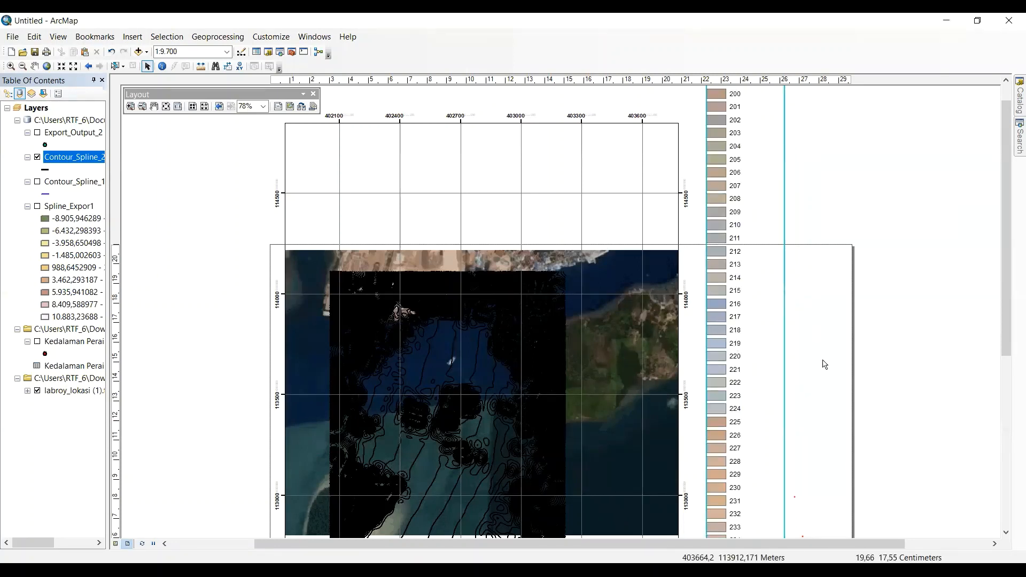
left_click(808, 356)
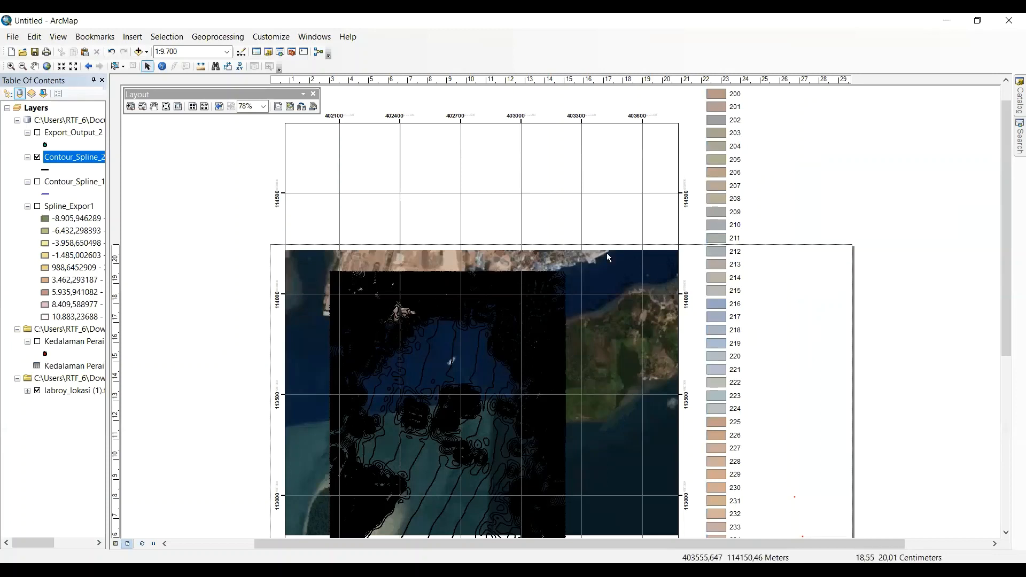
left_click(717, 316)
left_click(796, 342)
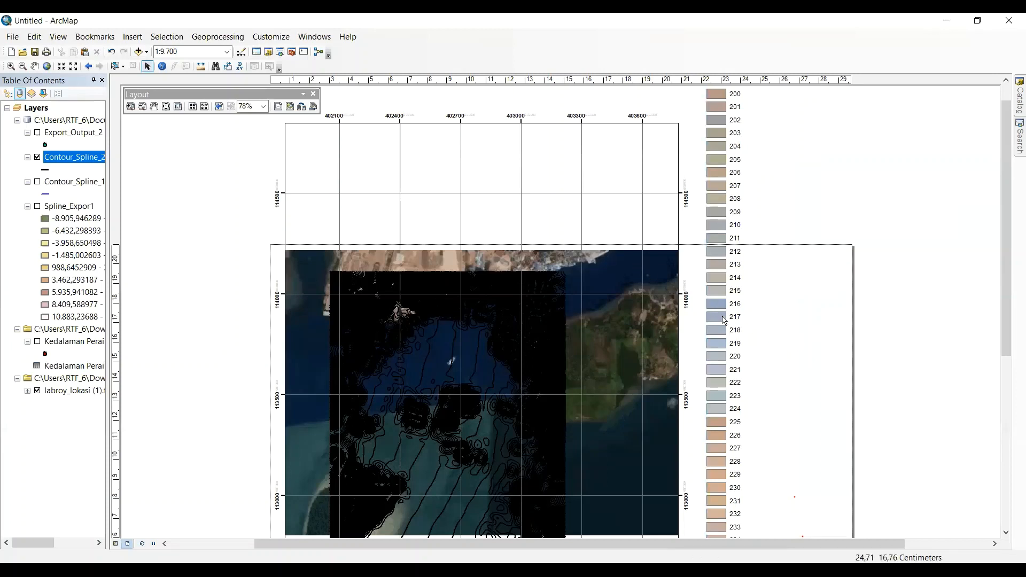
left_click(721, 319)
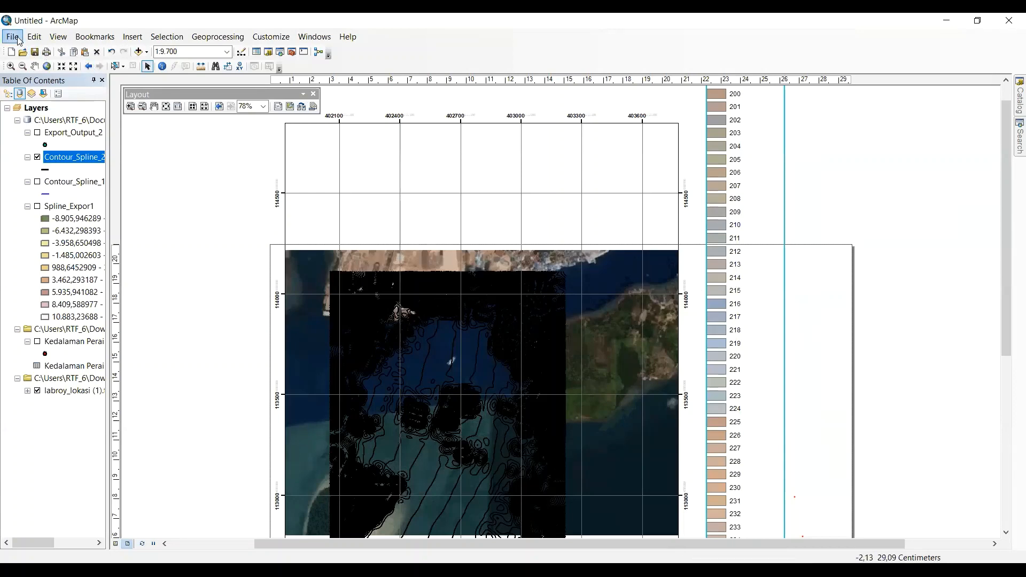
Set up a map export in PDF format with the file name coba praktek
key("alt+f")
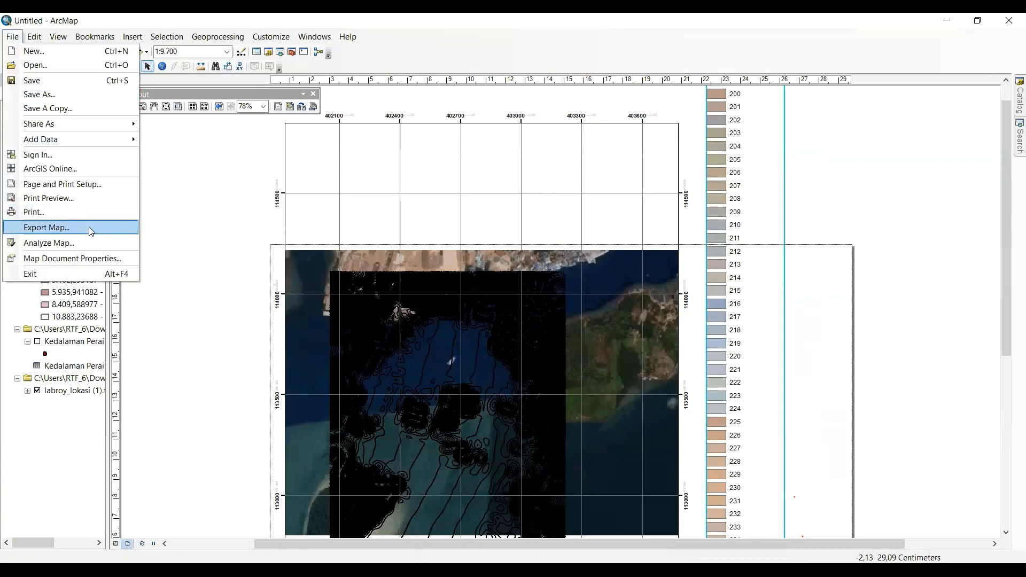
left_click(89, 227)
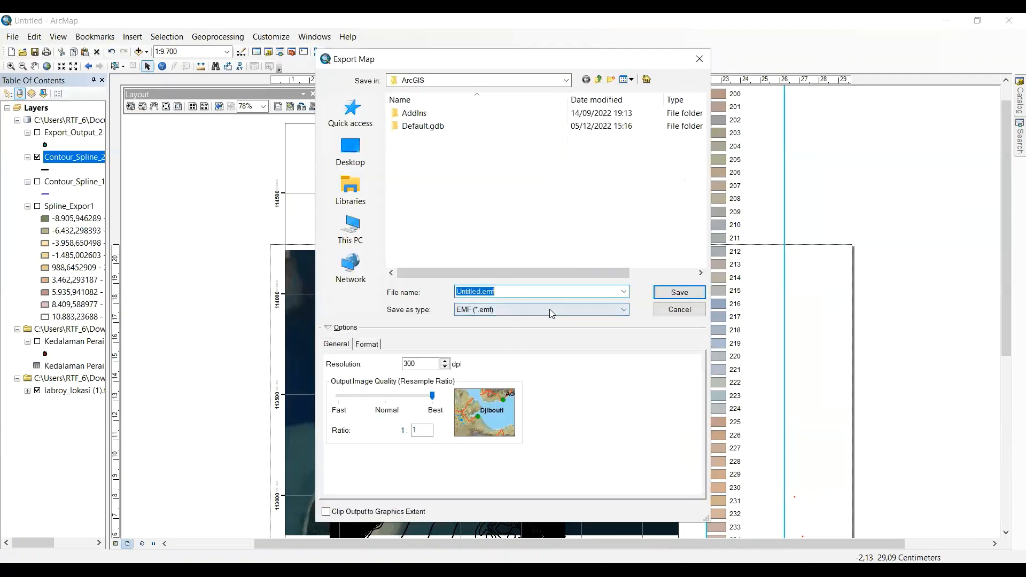
left_click(613, 308)
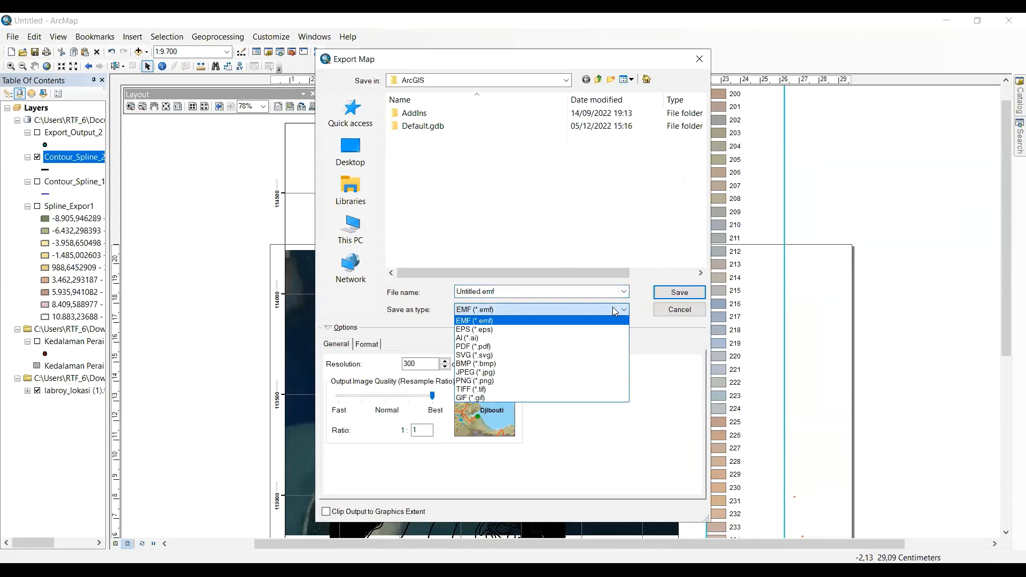
left_click(593, 348)
double_click(520, 291)
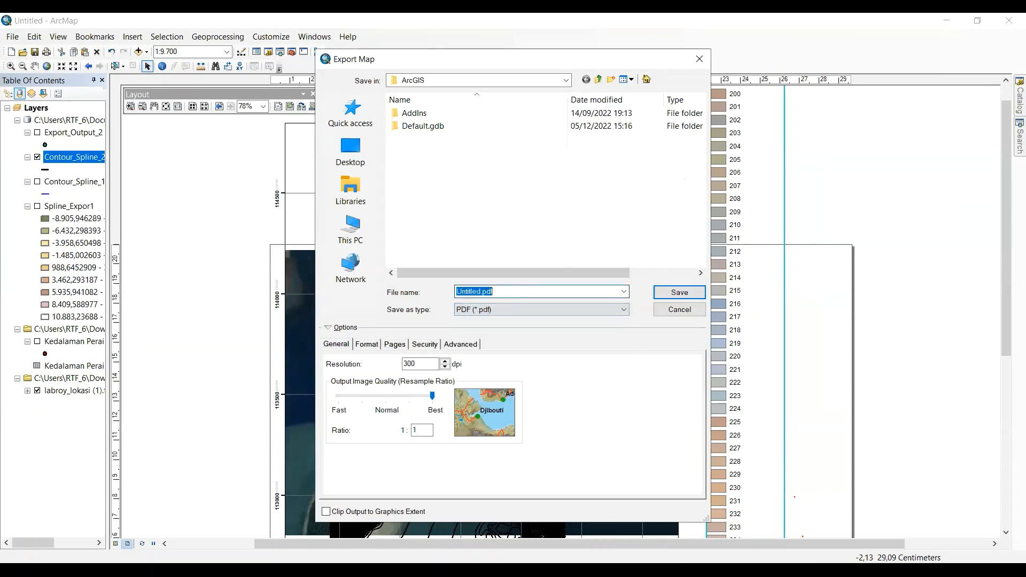
type("coba prakte")
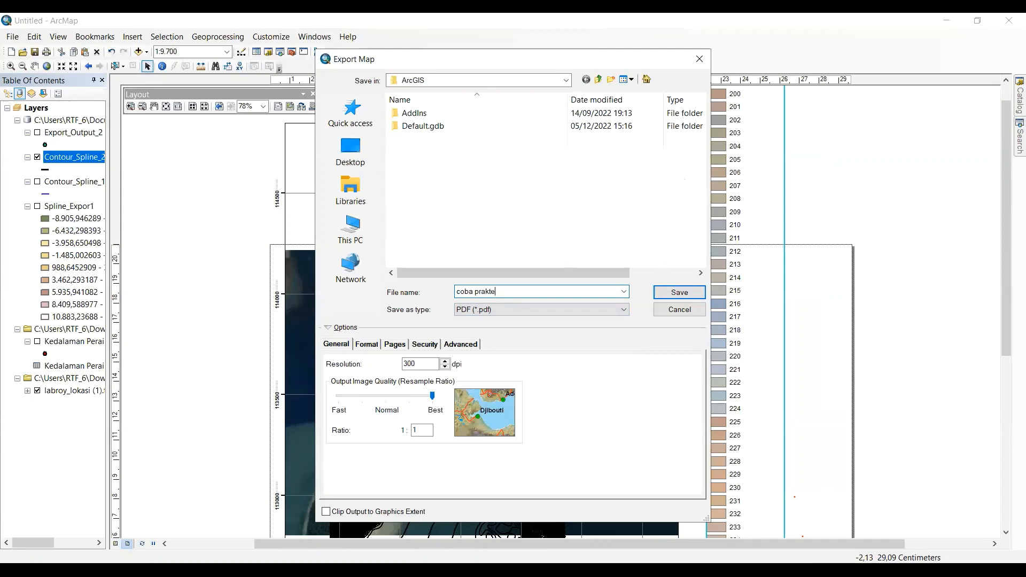
type("k")
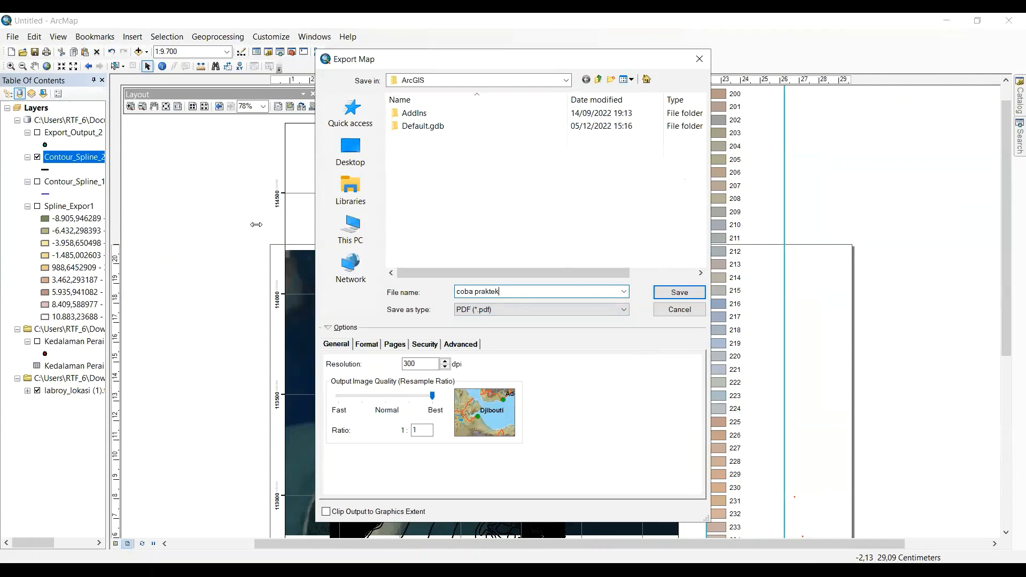
Save the exported map in the Praktek Daspro TI folder inside Downloads
left_click(353, 233)
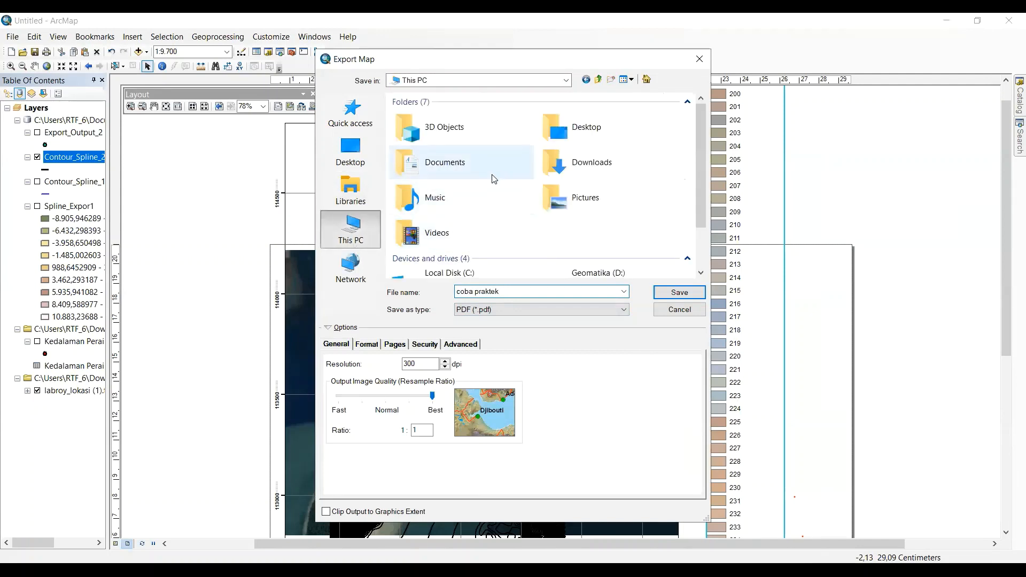
double_click(591, 161)
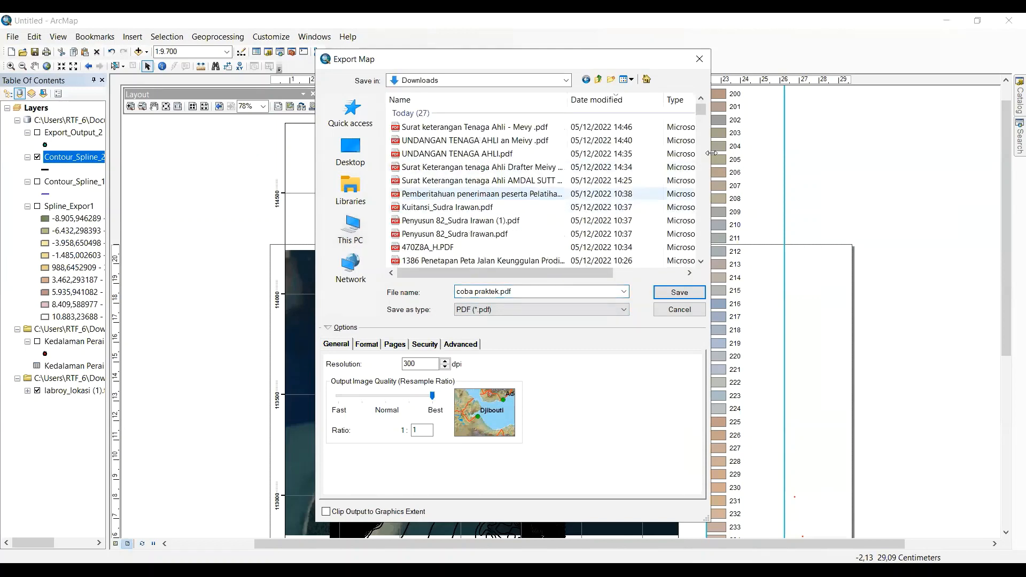
scroll(703, 118, "down", 7)
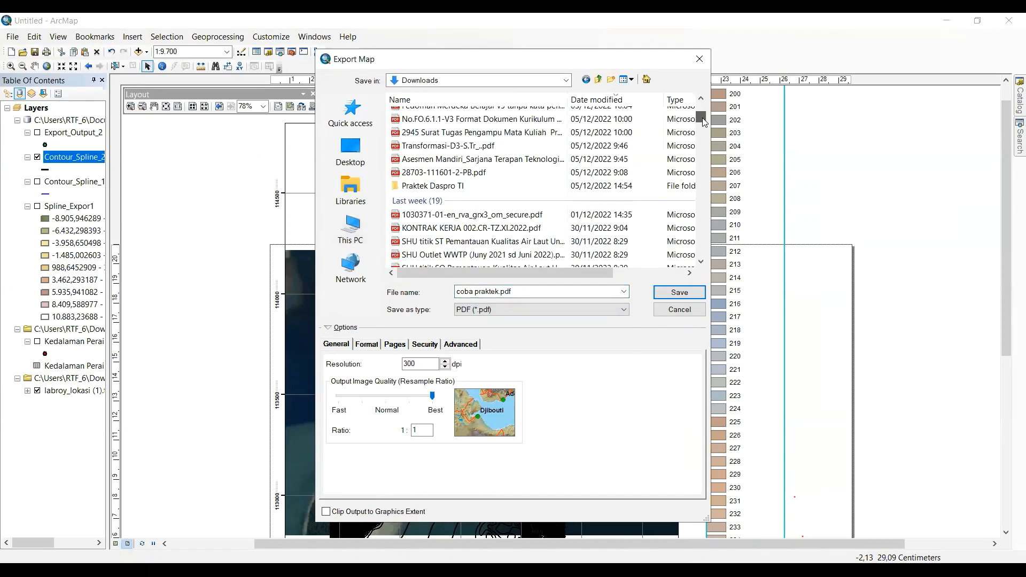
double_click(534, 185)
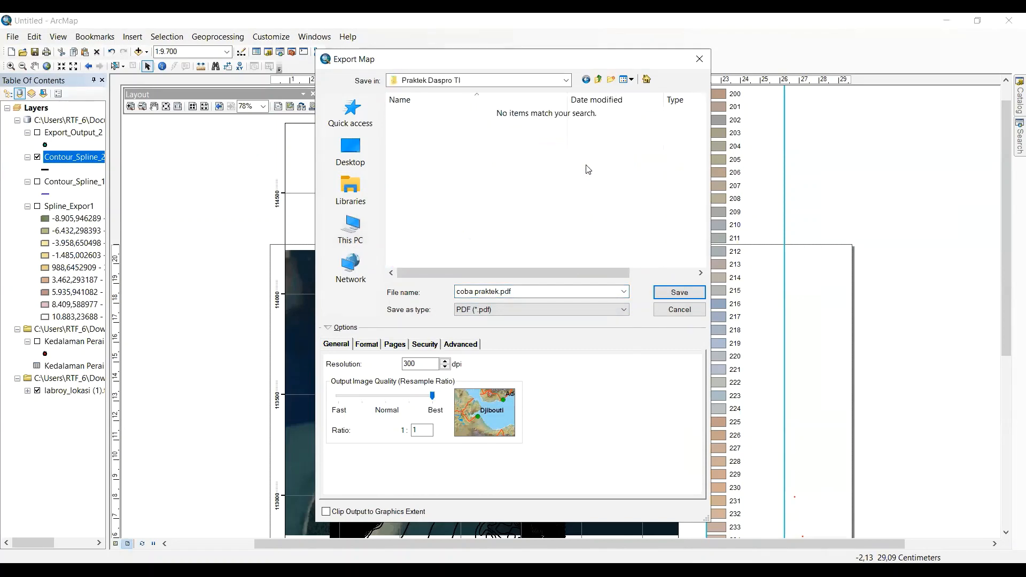
left_click(678, 293)
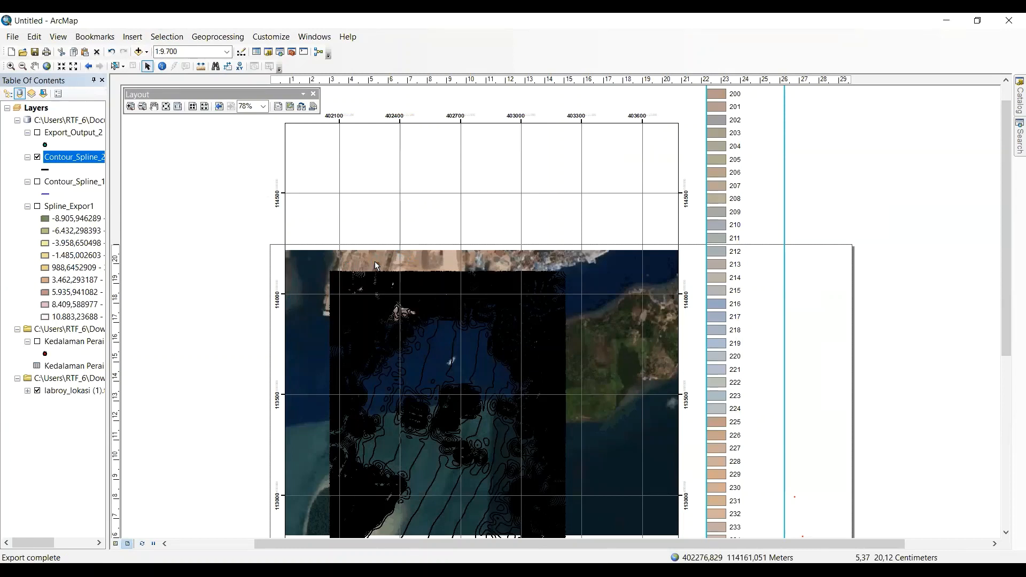
left_click(65, 207)
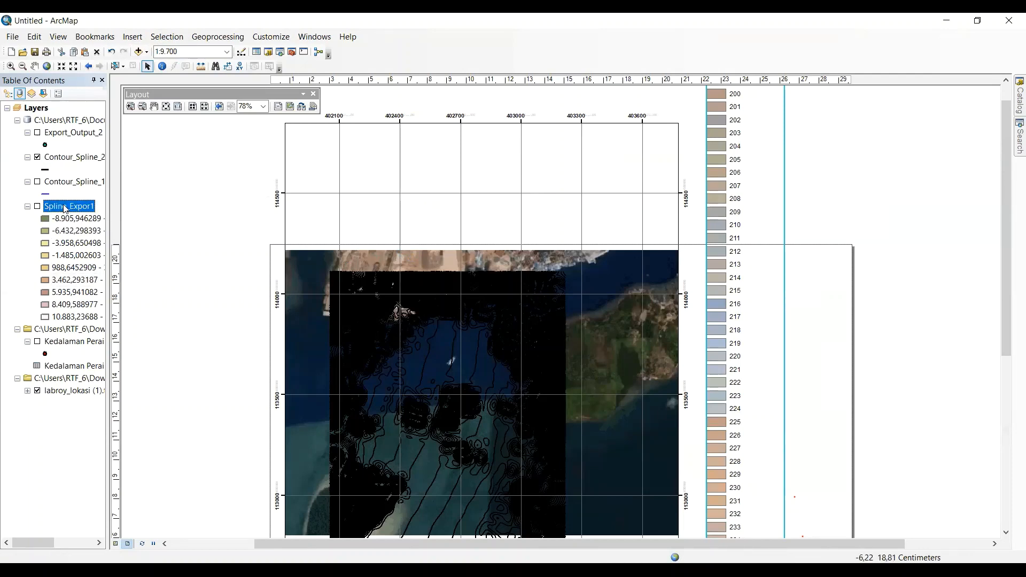
right_click(65, 208)
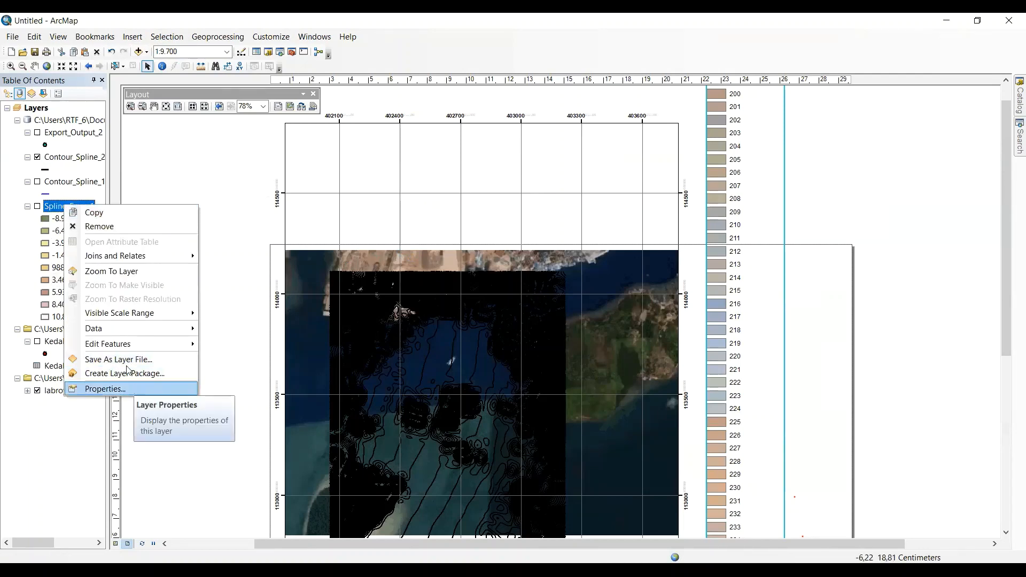
left_click(78, 159)
left_click(68, 134)
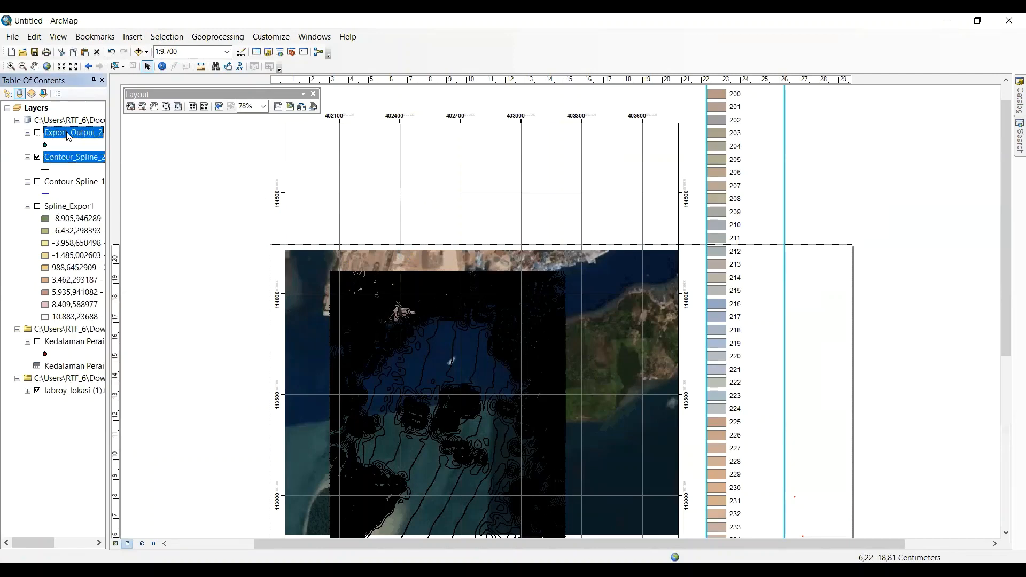
left_click(75, 343)
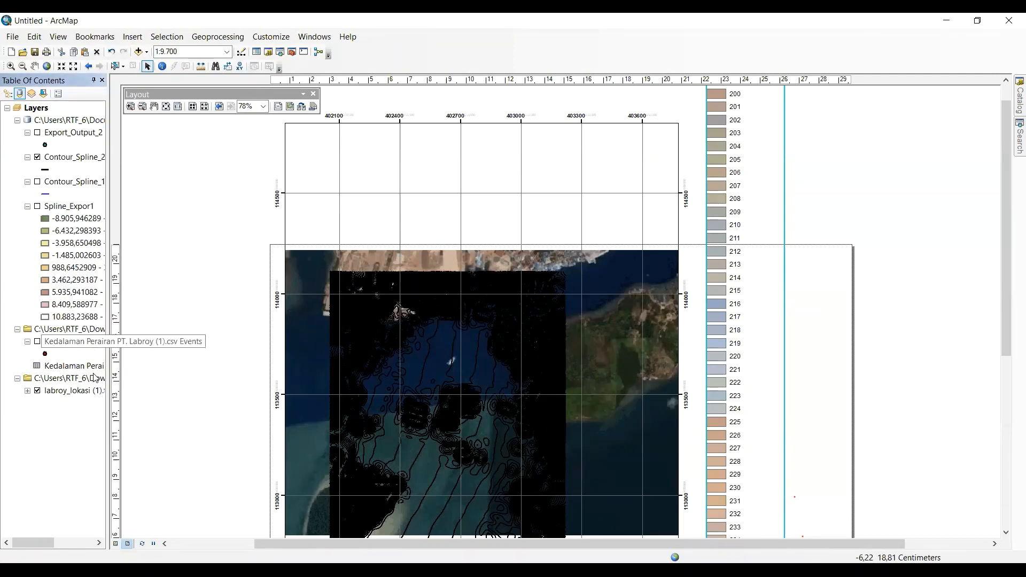
left_click(78, 346)
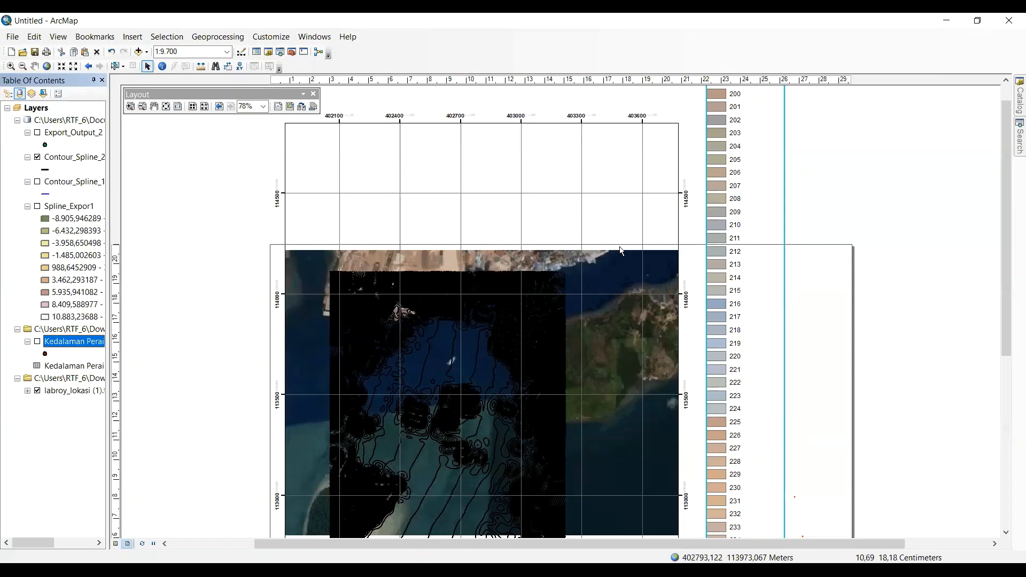
Check the legend's items, layout and general properties, and close them without changes
right_click(726, 313)
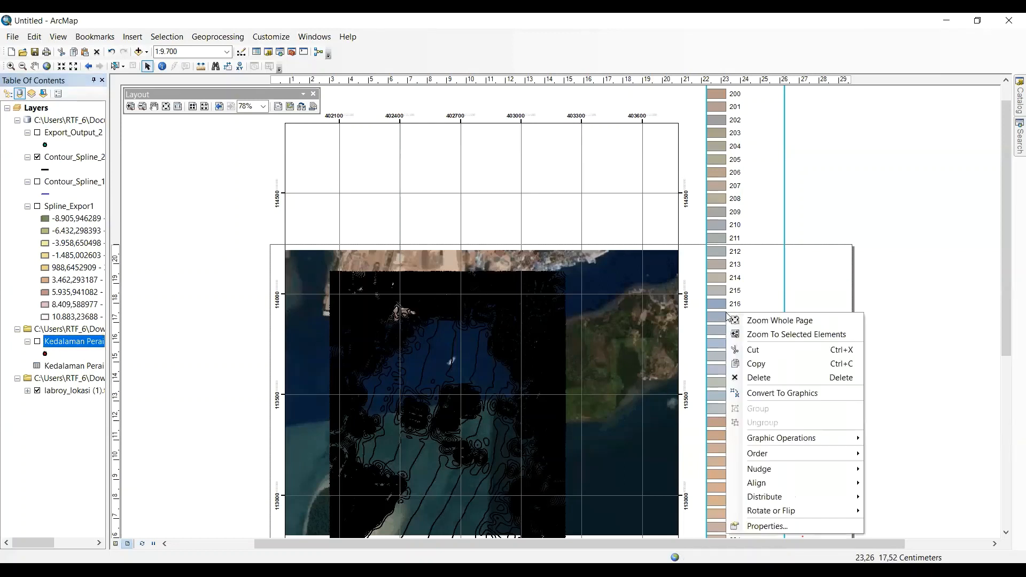
left_click(712, 305)
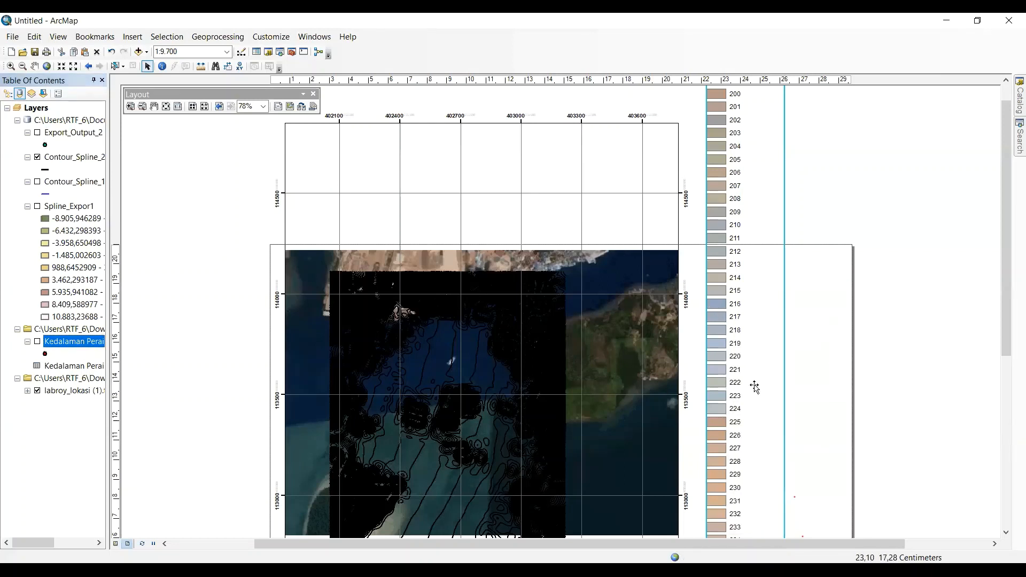
double_click(731, 370)
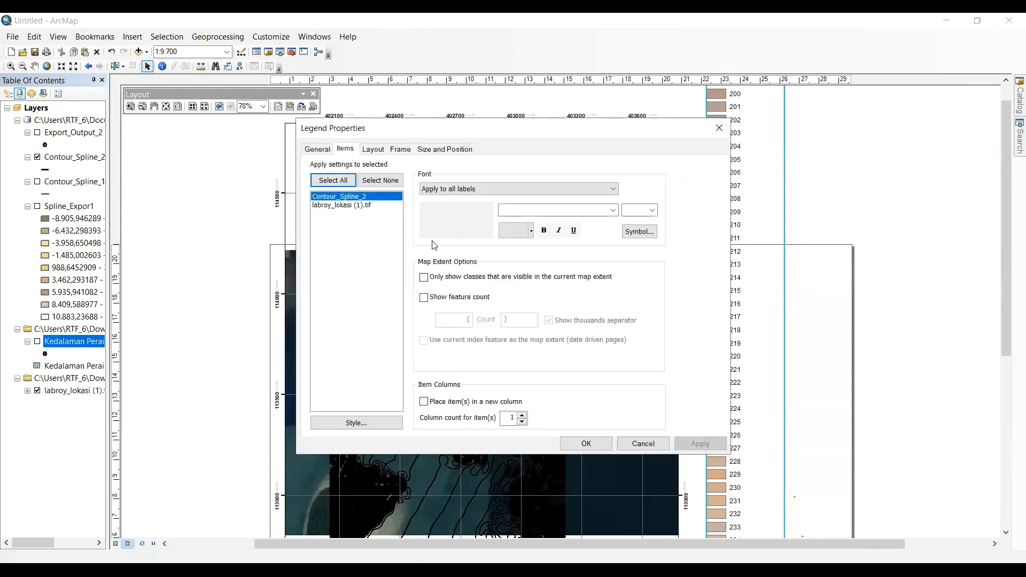
left_click(374, 149)
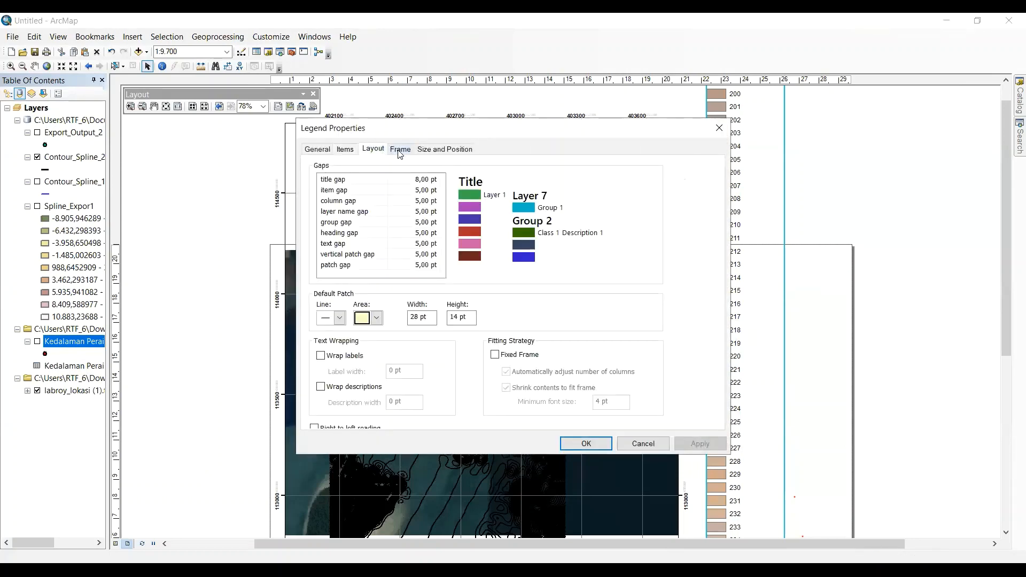
left_click(314, 152)
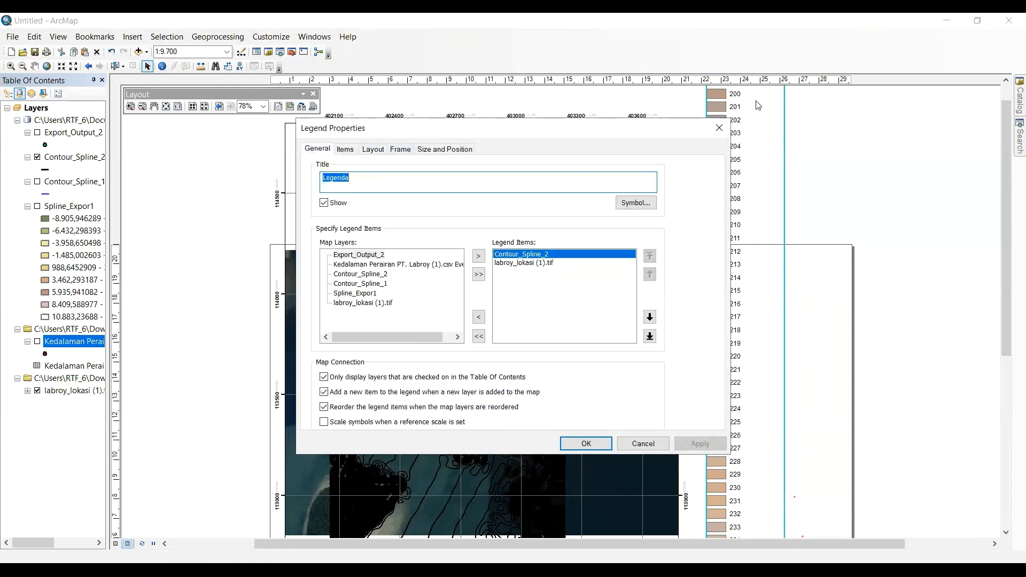
left_click(719, 128)
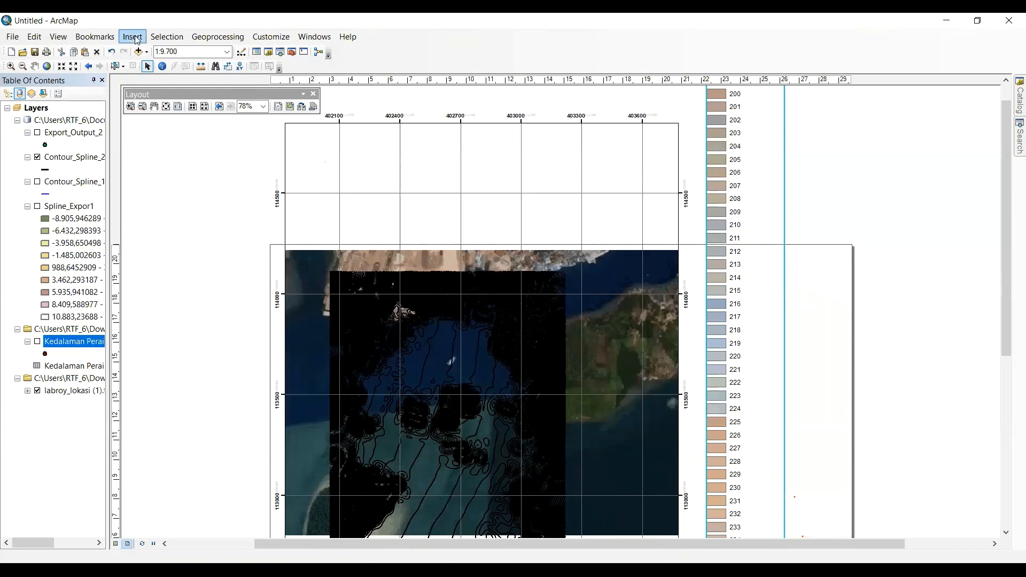
Insert an ESRI North 7 north arrow, place it in the blank page area beside the legend, and enlarge it
left_click(138, 40)
left_click(169, 138)
left_click(46, 246)
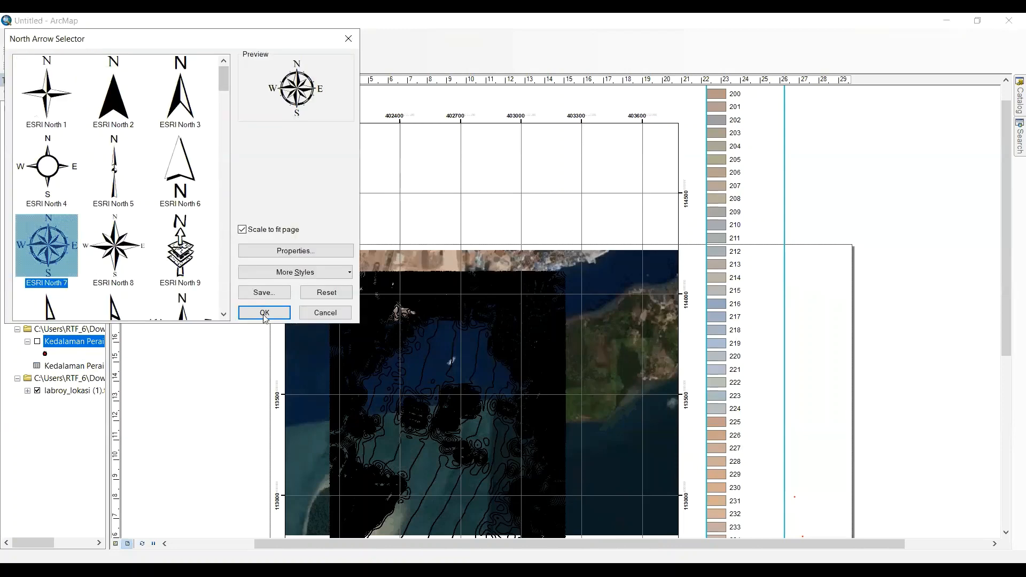
left_click(264, 312)
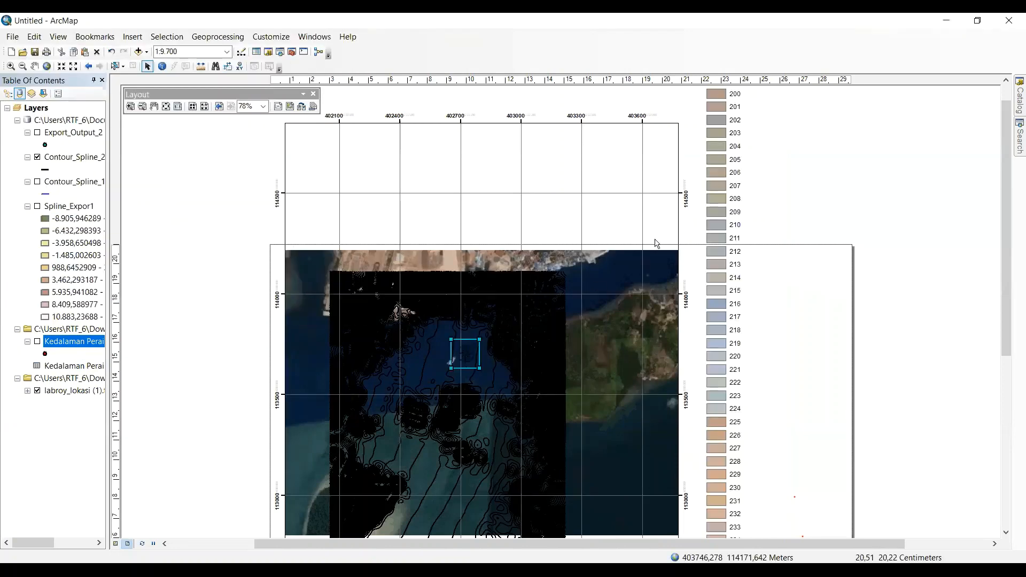
left_click_drag(470, 352, 776, 283)
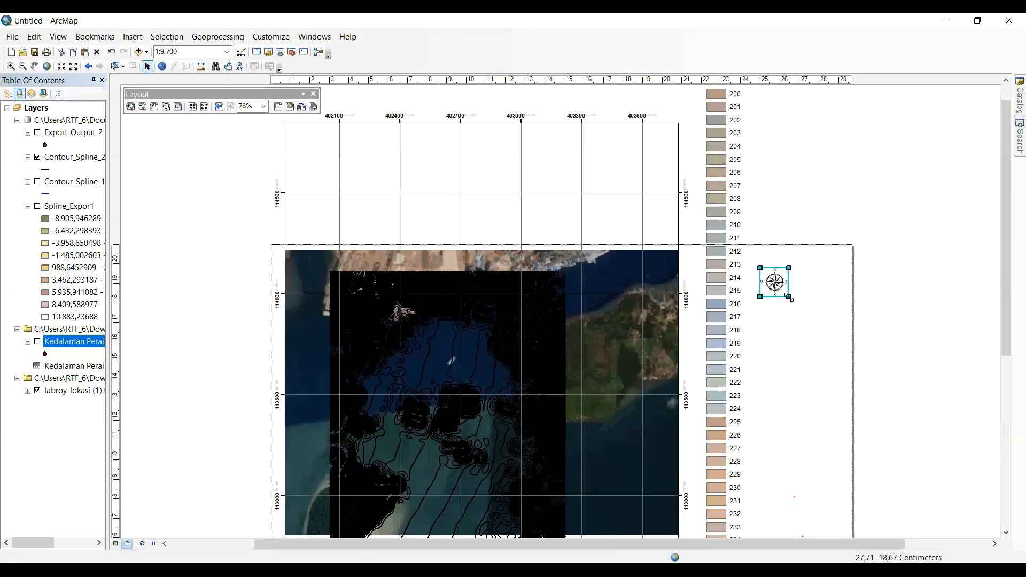
left_click(784, 350)
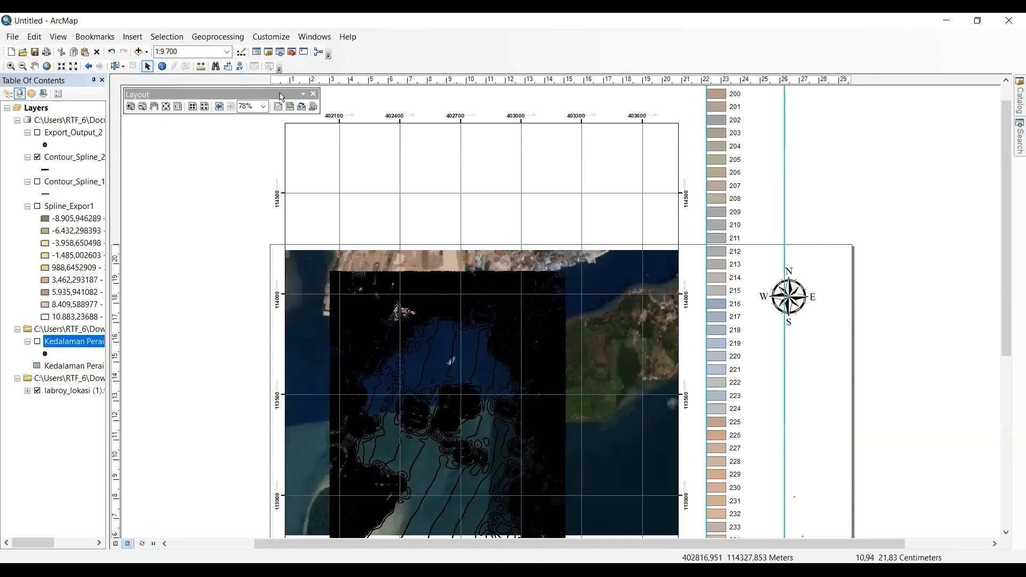
Insert a Scale Line 2 scale bar below the north arrow and shorten it to fit within the page
left_click(132, 38)
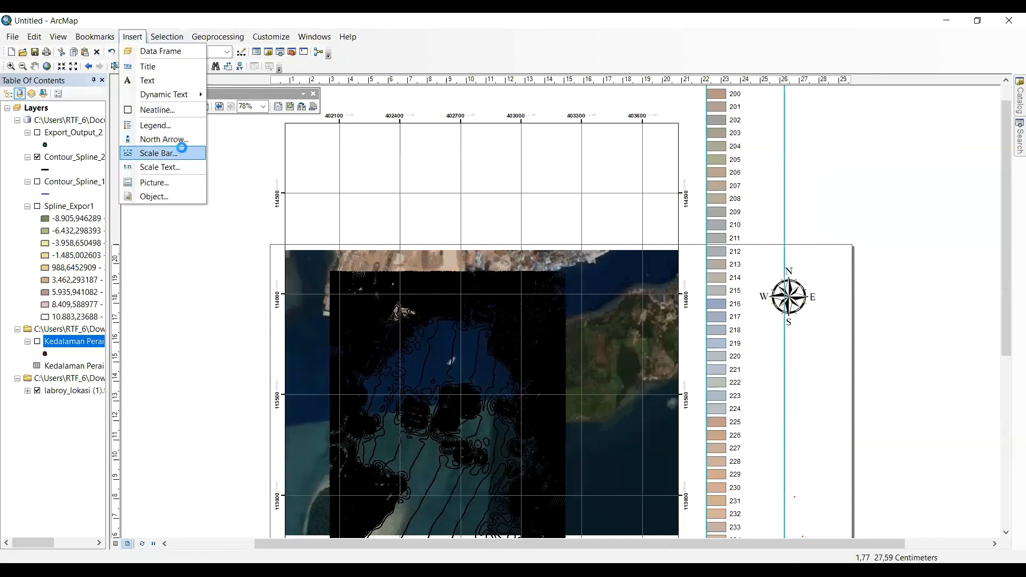
left_click(181, 150)
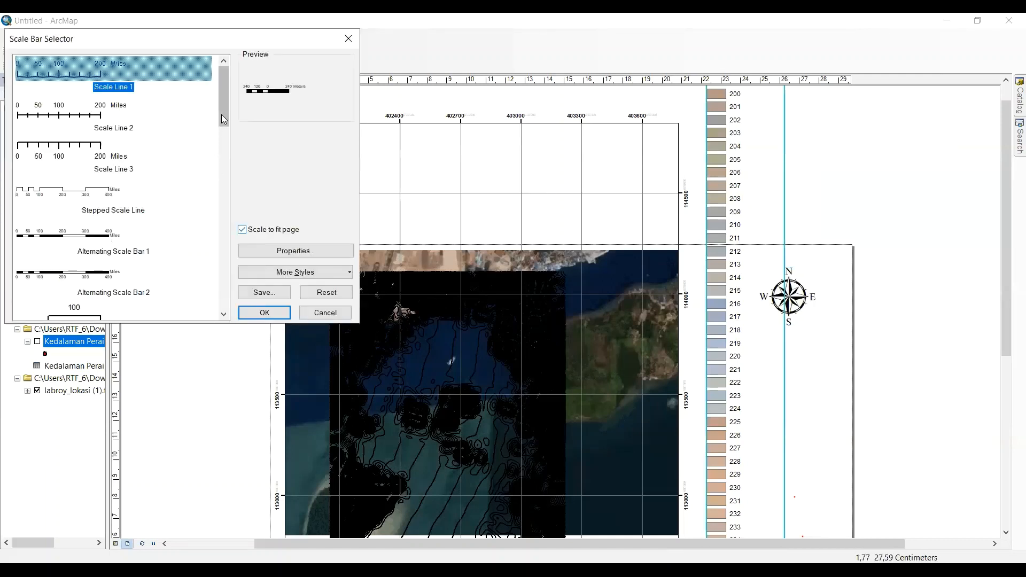
left_click_drag(221, 114, 217, 212)
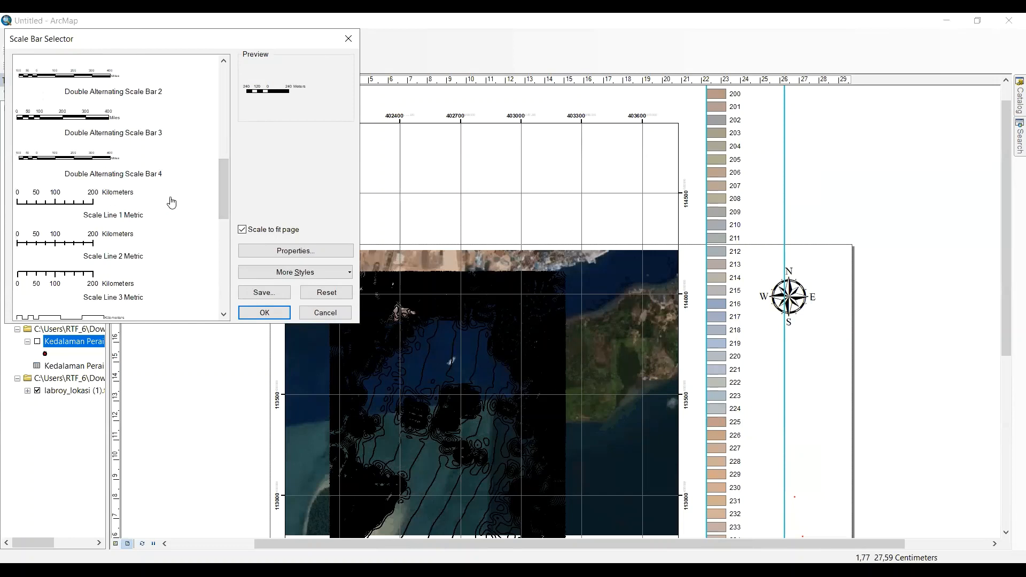
left_click_drag(226, 188, 222, 92)
scroll(218, 251, "down", 4)
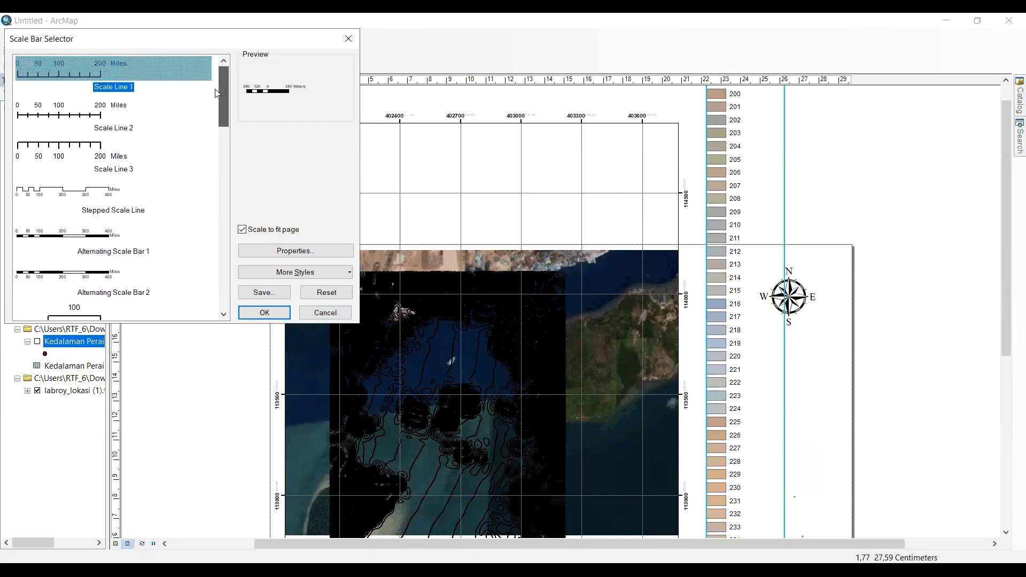
left_click(132, 111)
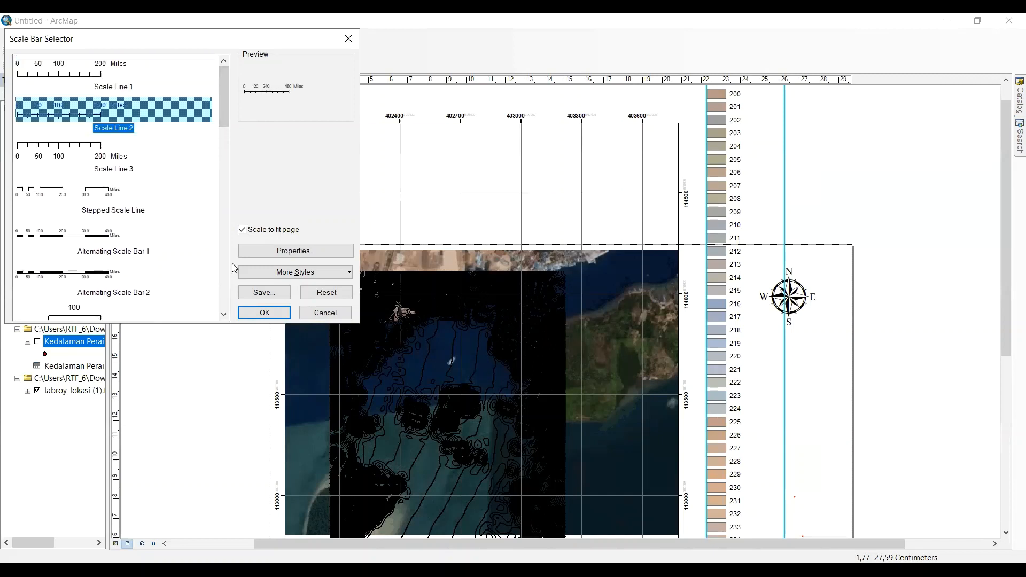
left_click(273, 312)
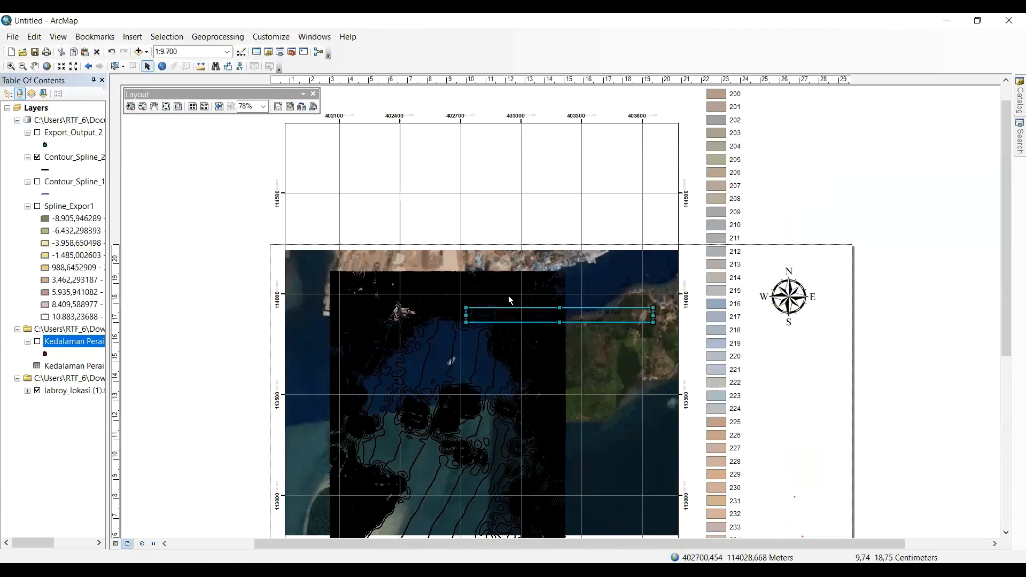
left_click_drag(536, 317, 824, 367)
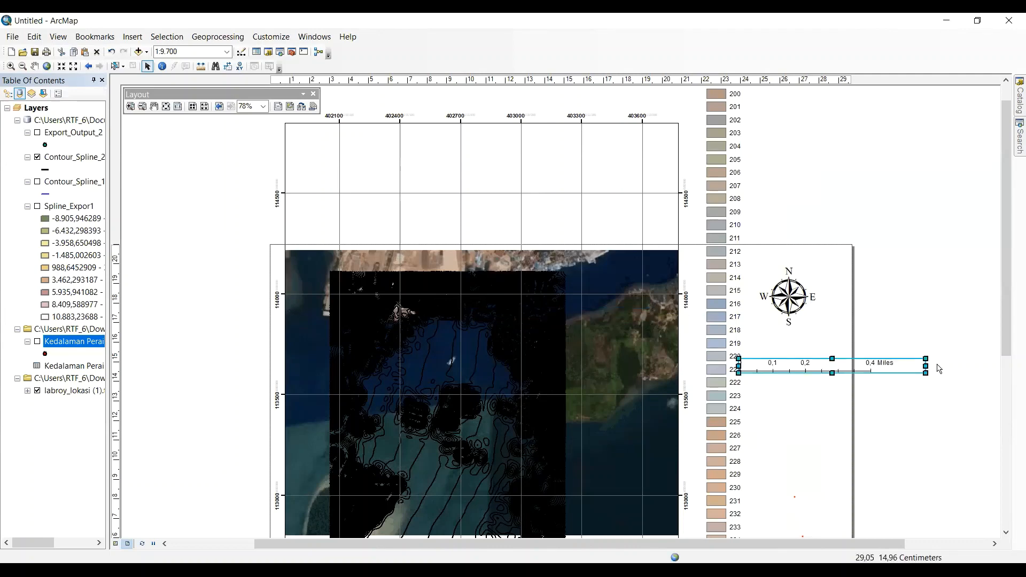
left_click_drag(926, 366, 846, 376)
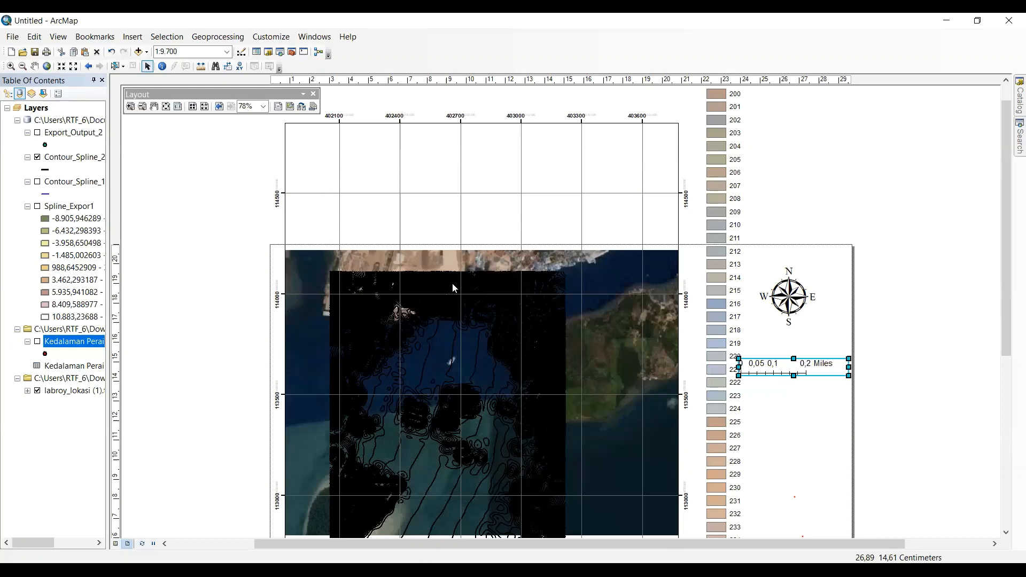
Set the scale bar's division units to Kilometers
left_click(455, 322)
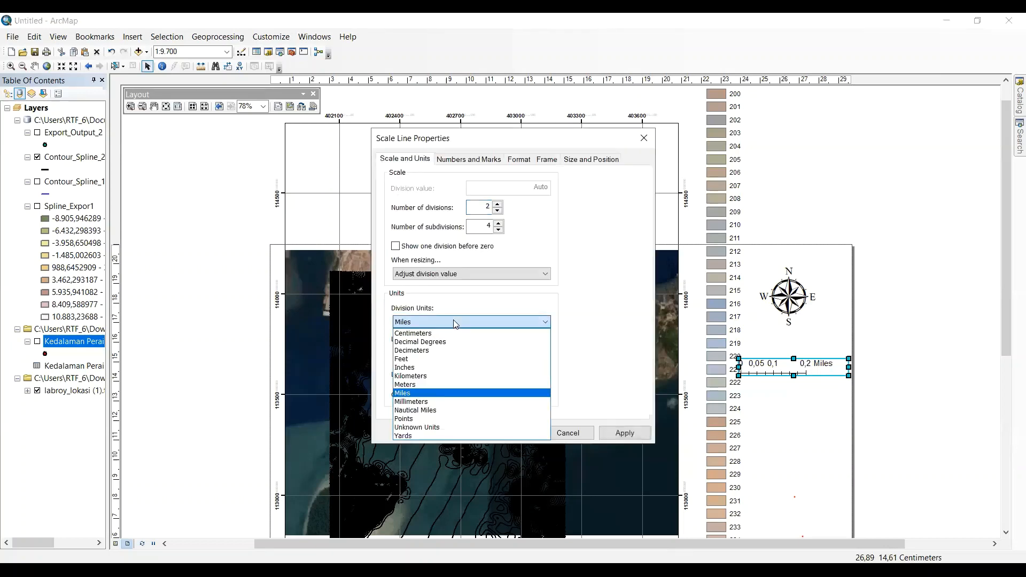
left_click(448, 376)
left_click(628, 434)
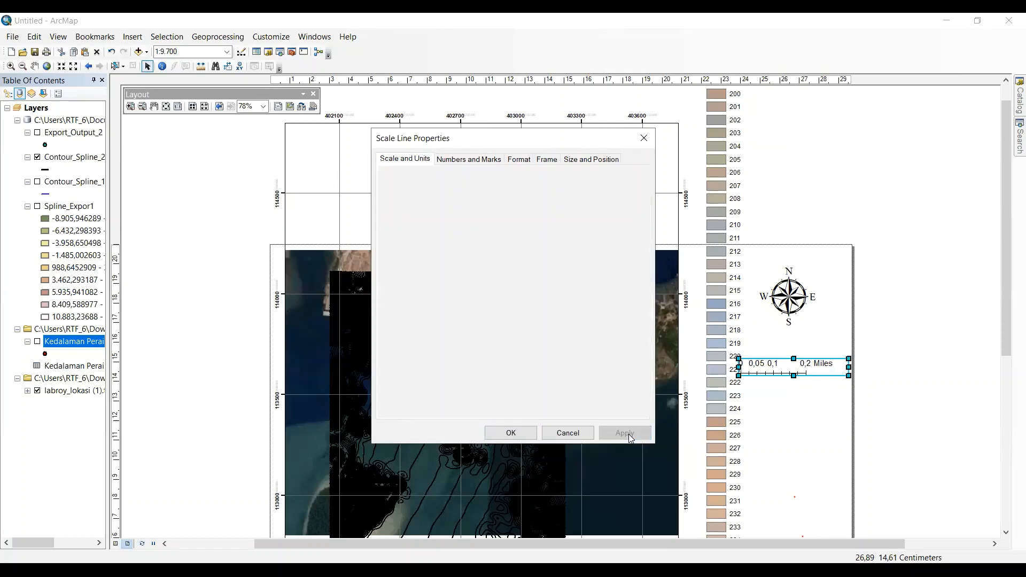
left_click(518, 434)
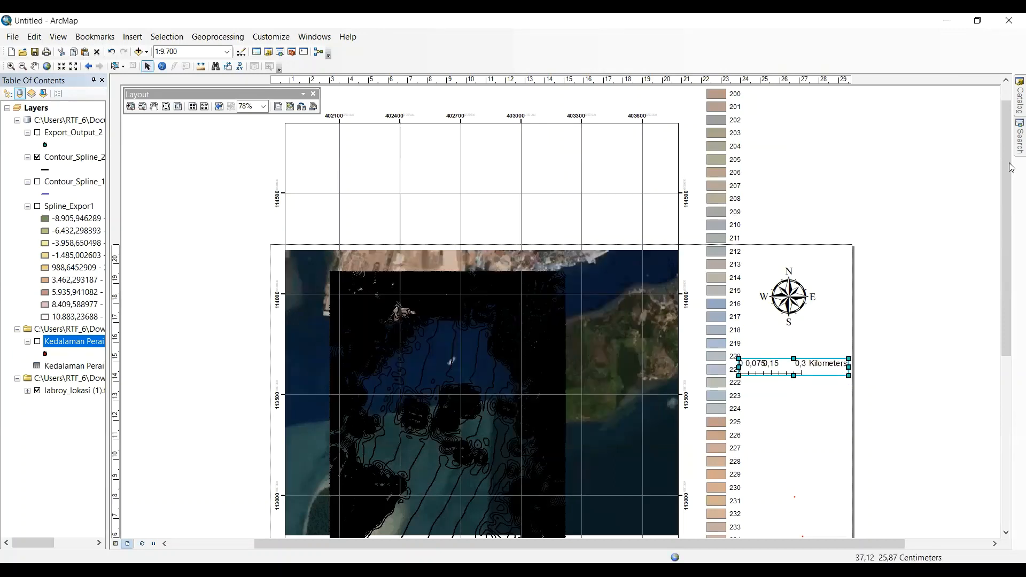
Shift the legend against the map frame's edge and move the scale bar to the lower part of the blank page area
left_click_drag(1008, 167, 1008, 243)
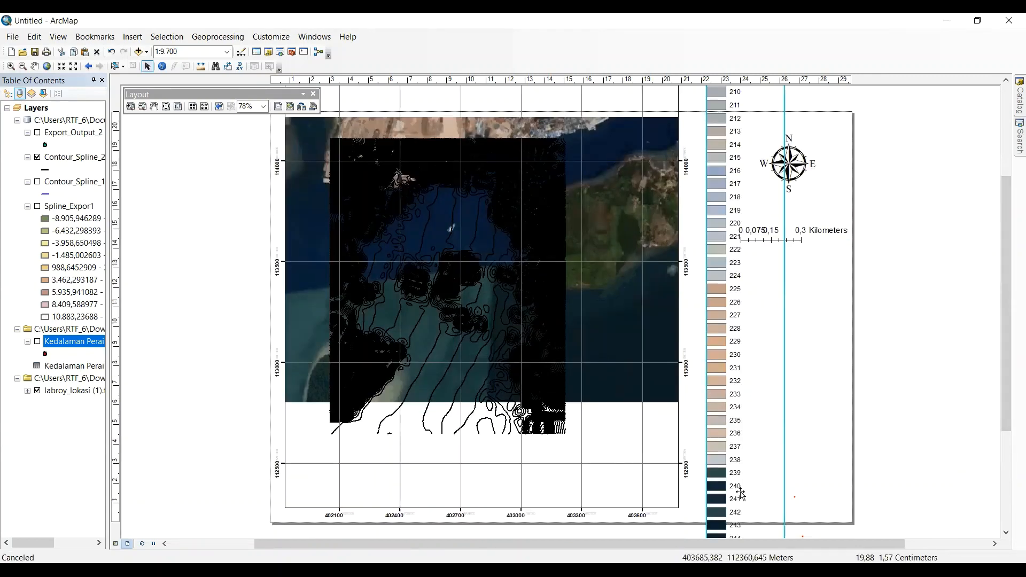
left_click_drag(738, 491, 747, 482)
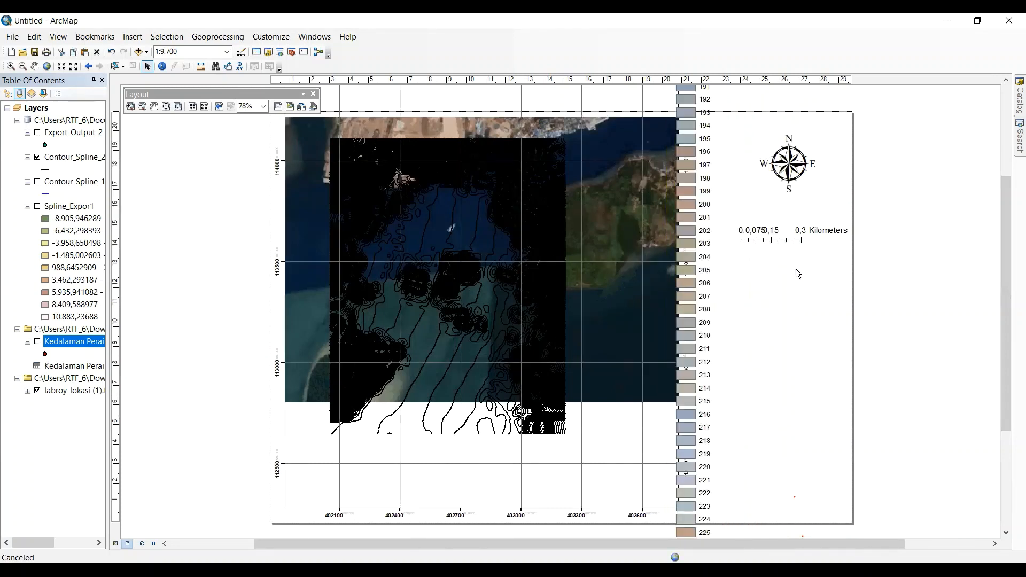
left_click_drag(787, 244, 770, 508)
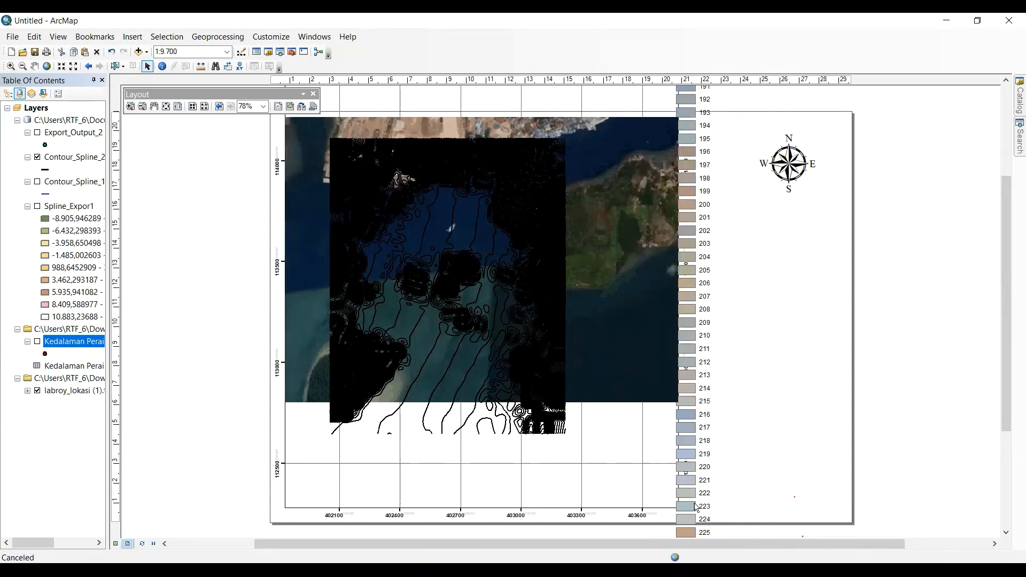
Shorten the map frame by raising its lower edge, and place the scale bar enlarged in the freed space beneath it
left_click(562, 500)
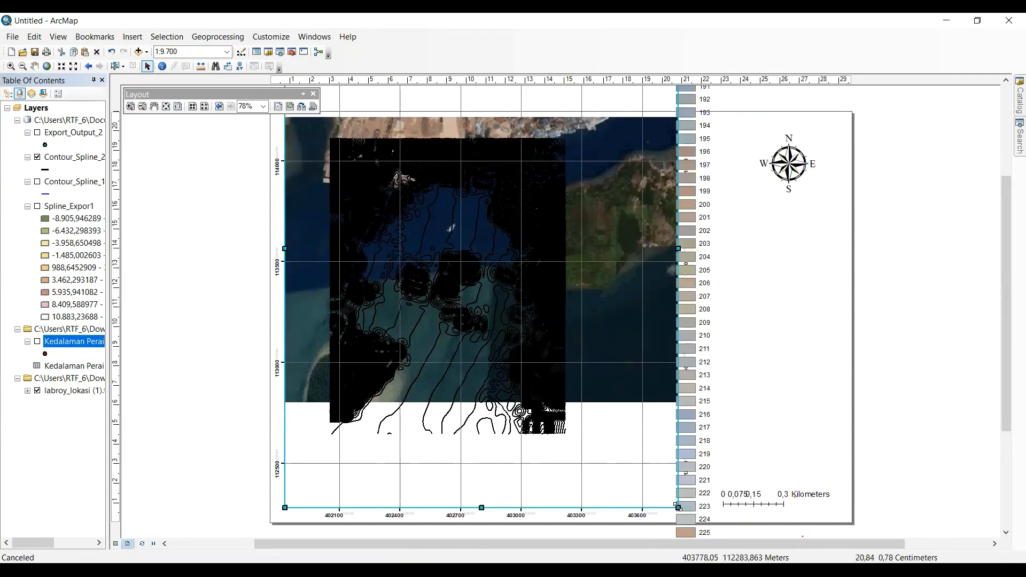
left_click_drag(678, 508, 678, 445)
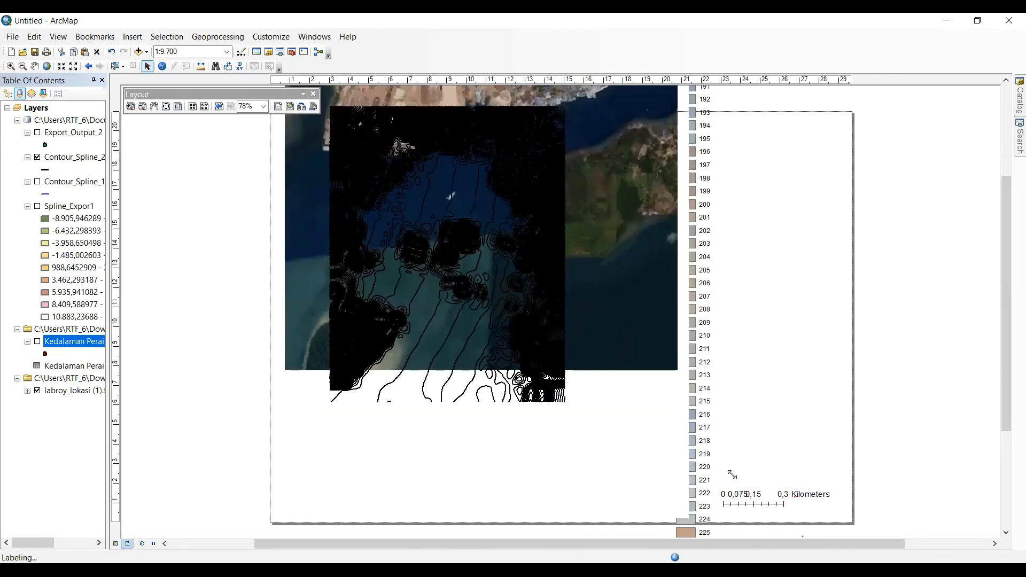
left_click(765, 504)
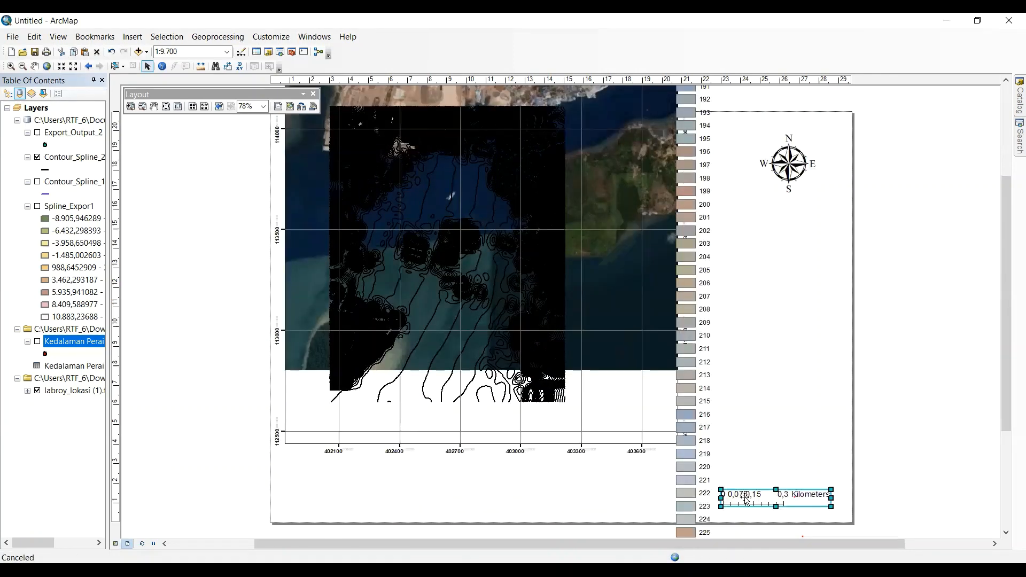
left_click_drag(756, 500, 334, 489)
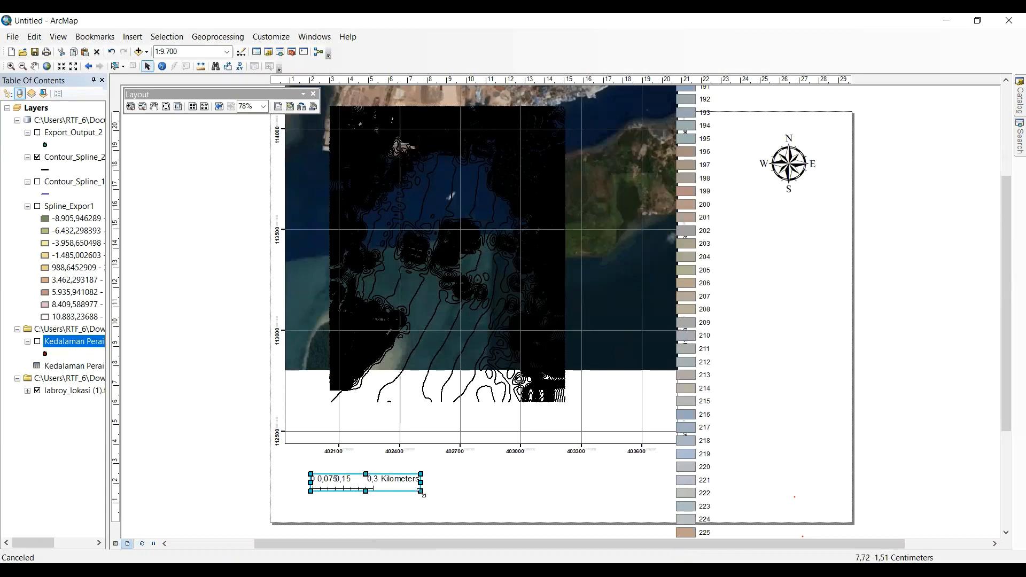
left_click_drag(421, 491, 629, 498)
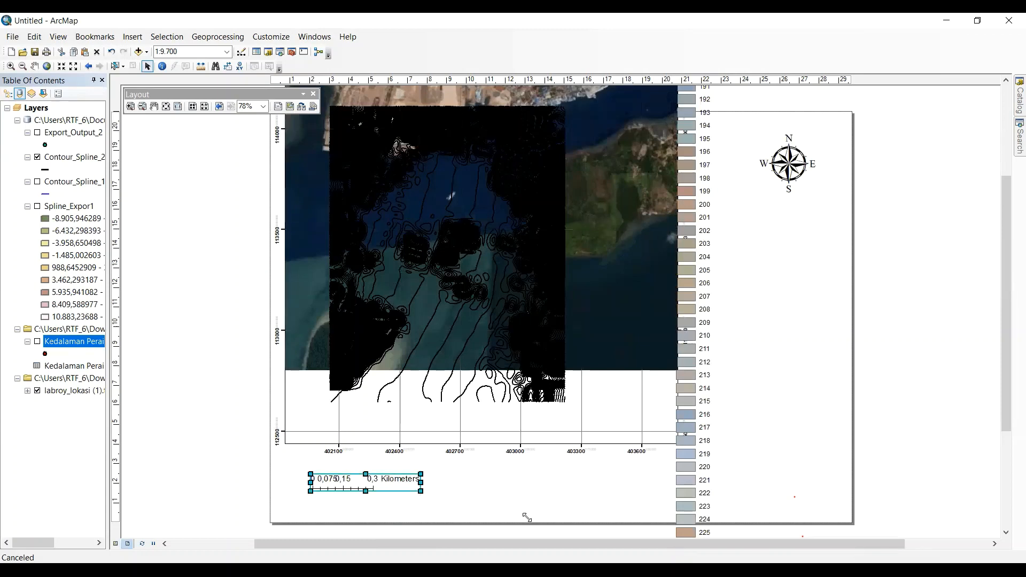
left_click(646, 481)
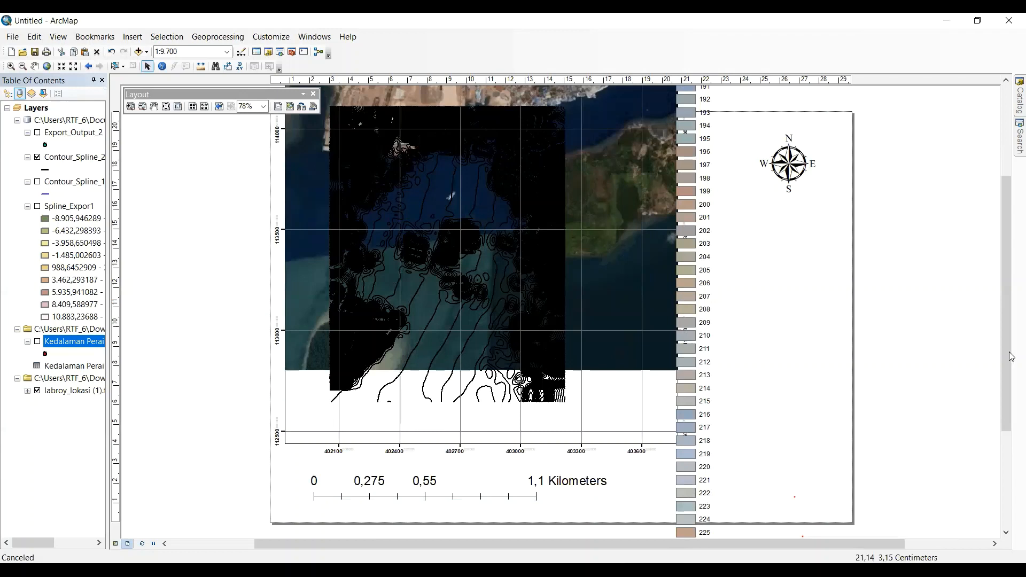
Insert a Centimeters = Kilometers scale text and place it below the north arrow
left_click(132, 37)
left_click(172, 165)
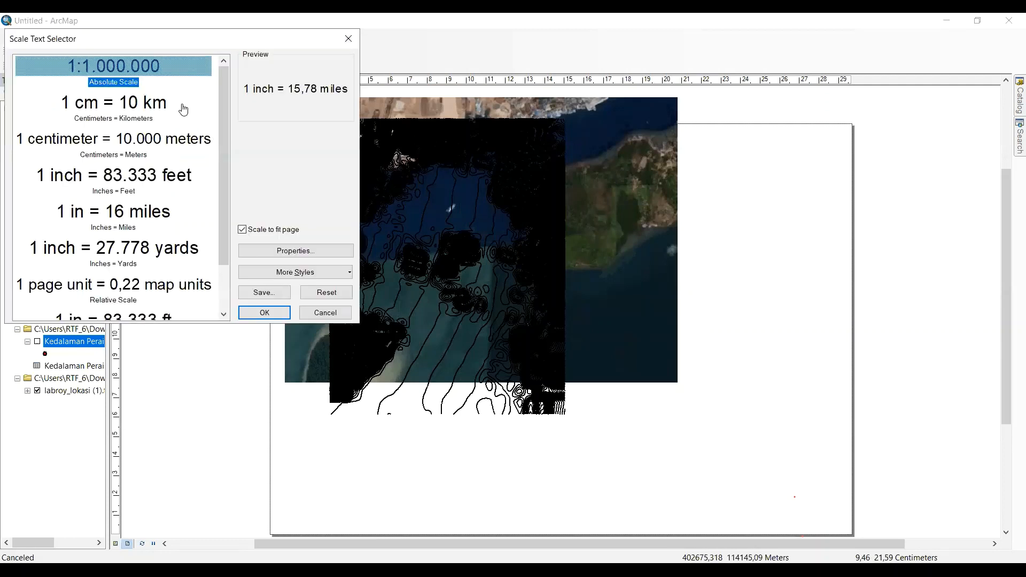
left_click(156, 109)
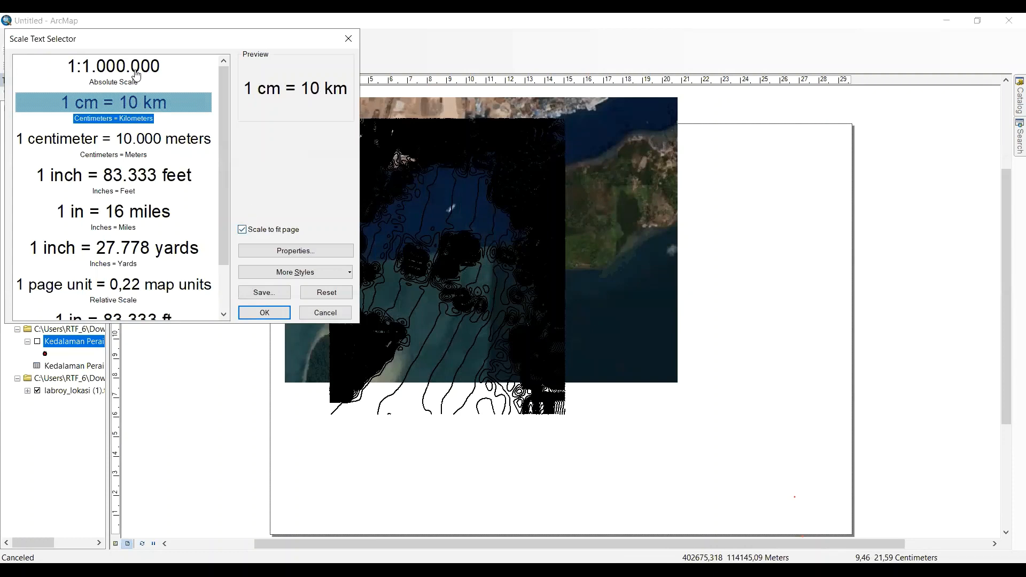
left_click(261, 310)
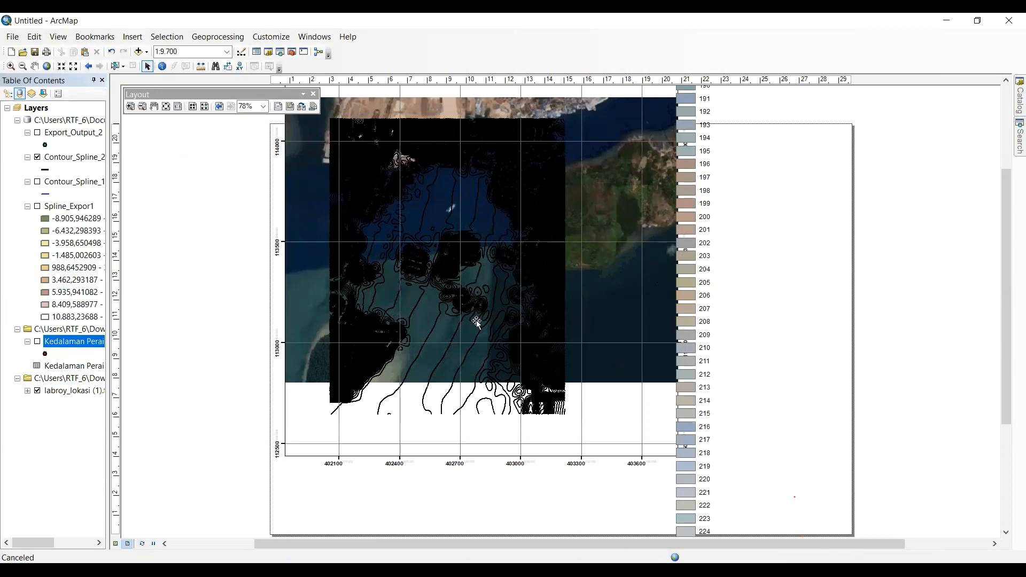
left_click_drag(474, 321, 776, 265)
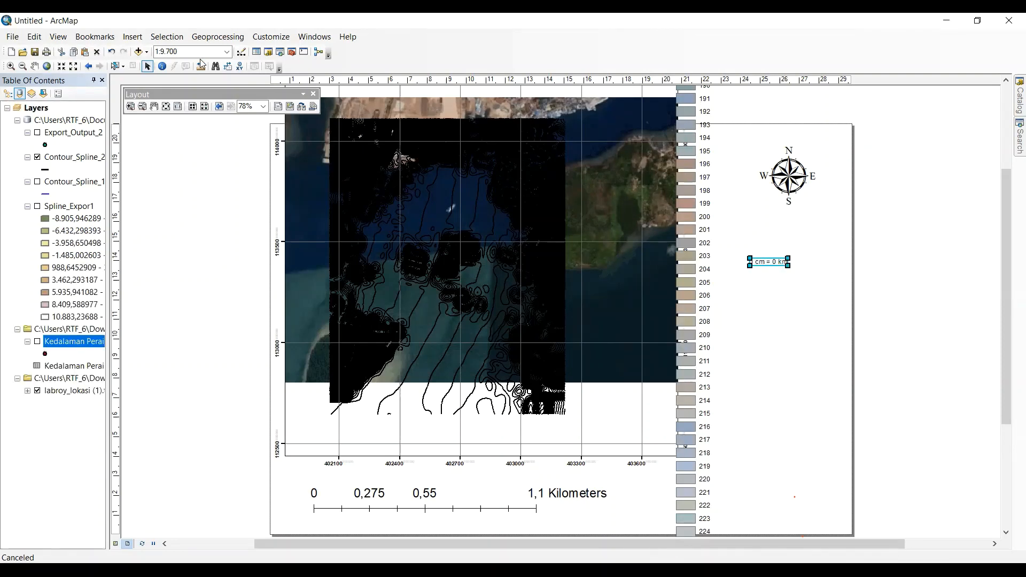
Insert a scale text with the preselected Absolute Scale style and place it below the north arrow
left_click(133, 36)
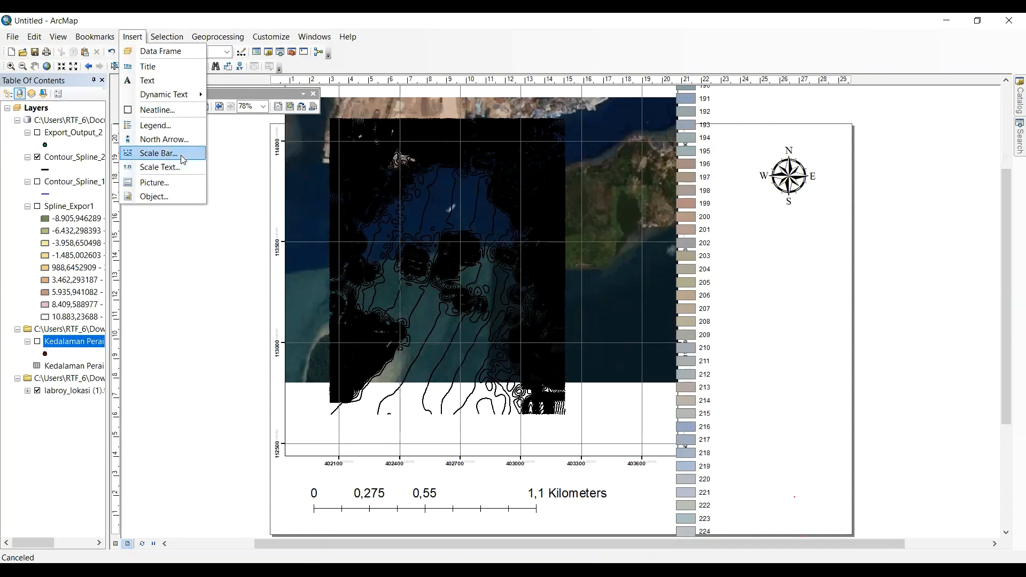
left_click(181, 163)
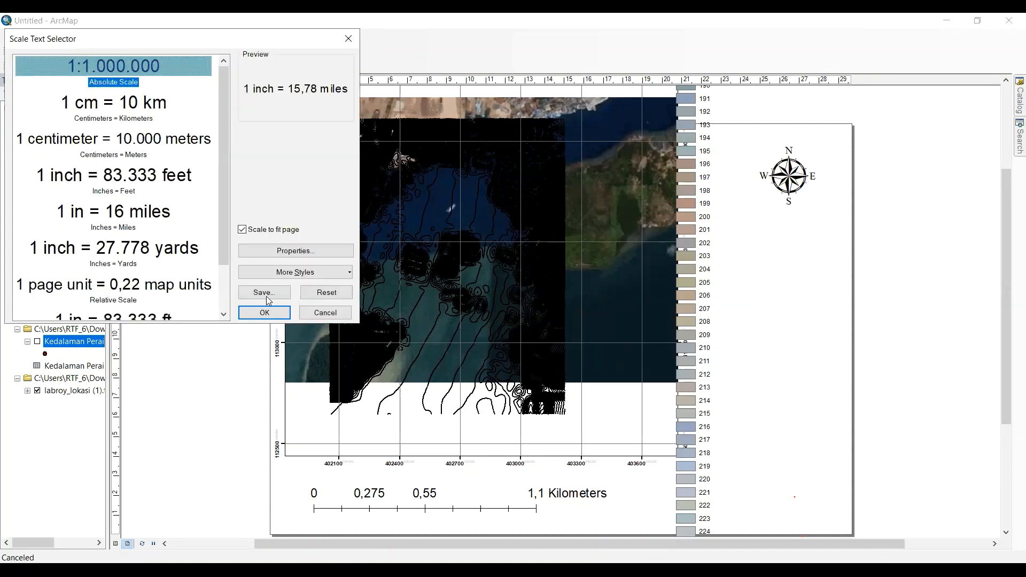
left_click(268, 315)
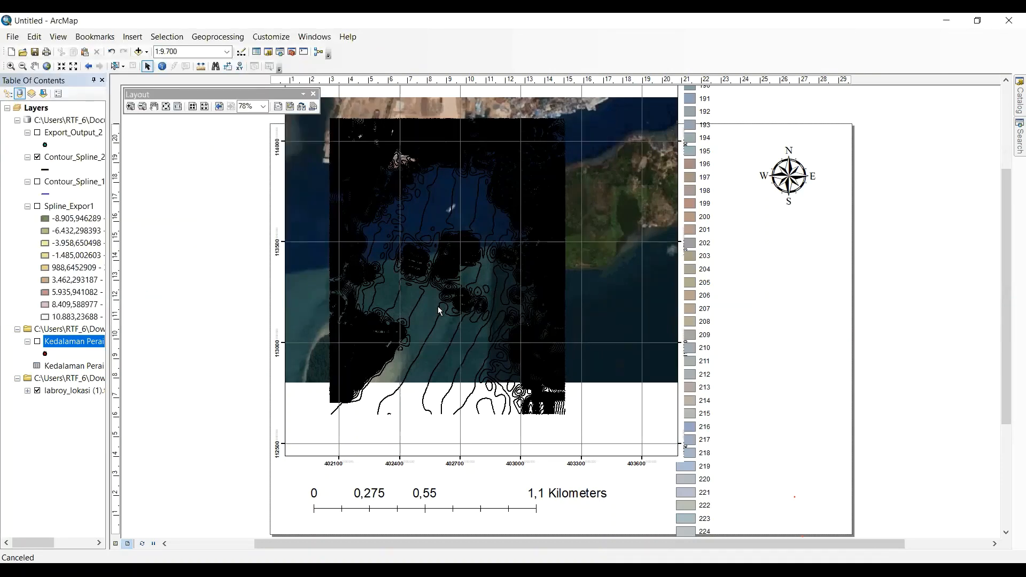
left_click_drag(494, 320, 778, 258)
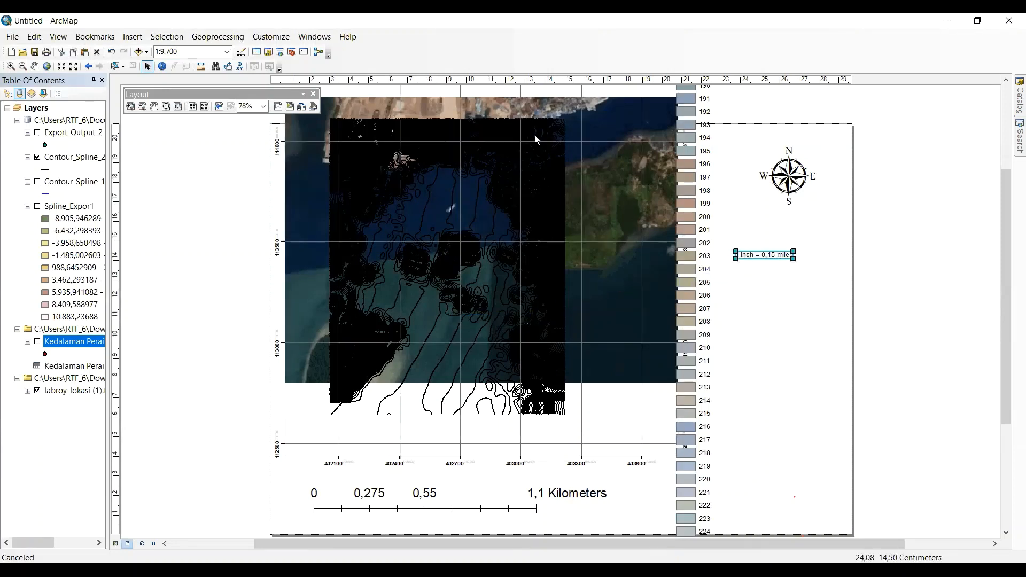
Change the scale text's map units to Kilometers, keeping the relative style and inches as page units
left_click(186, 48)
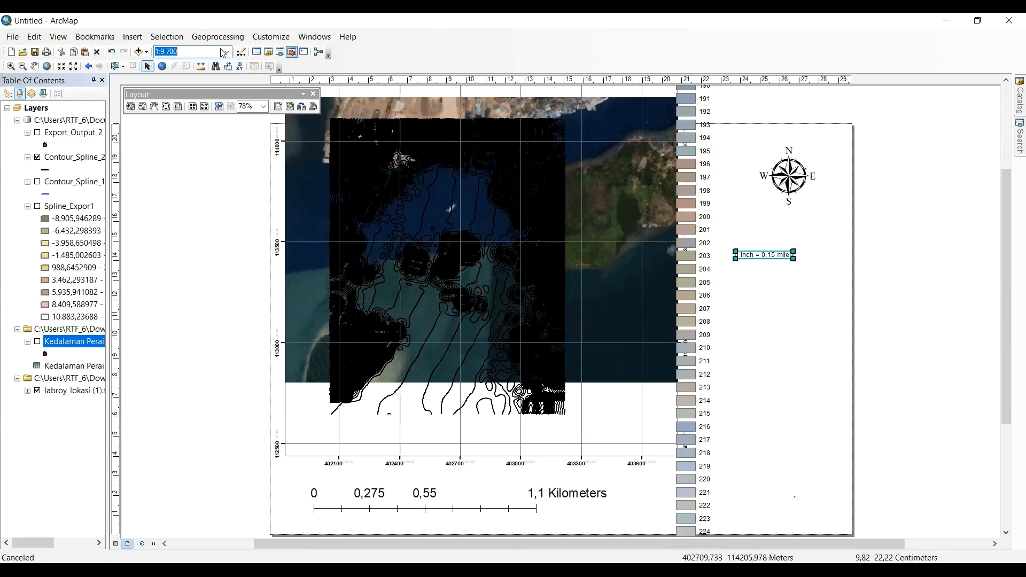
left_click(771, 255)
double_click(770, 255)
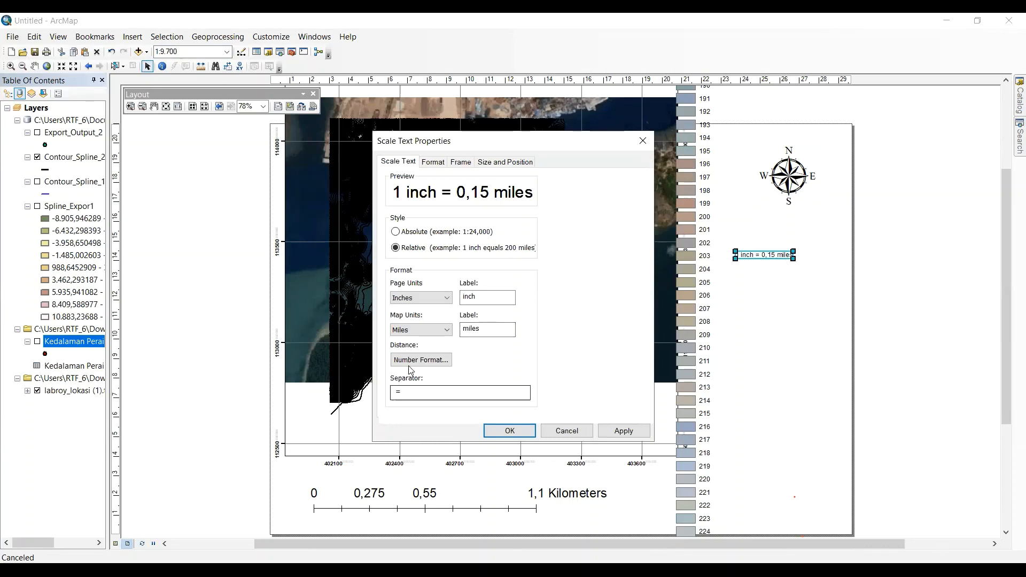
left_click(435, 164)
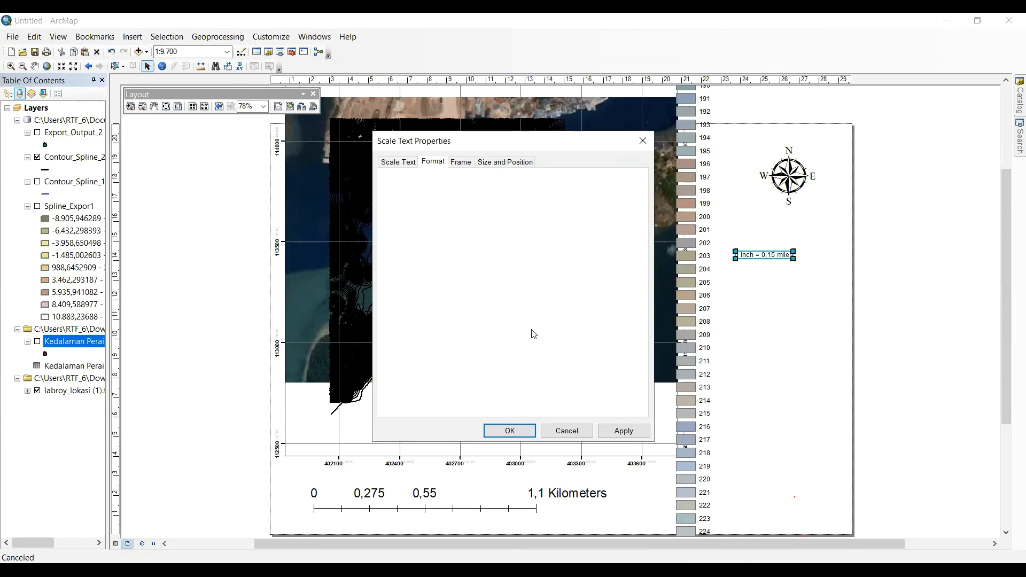
left_click(402, 166)
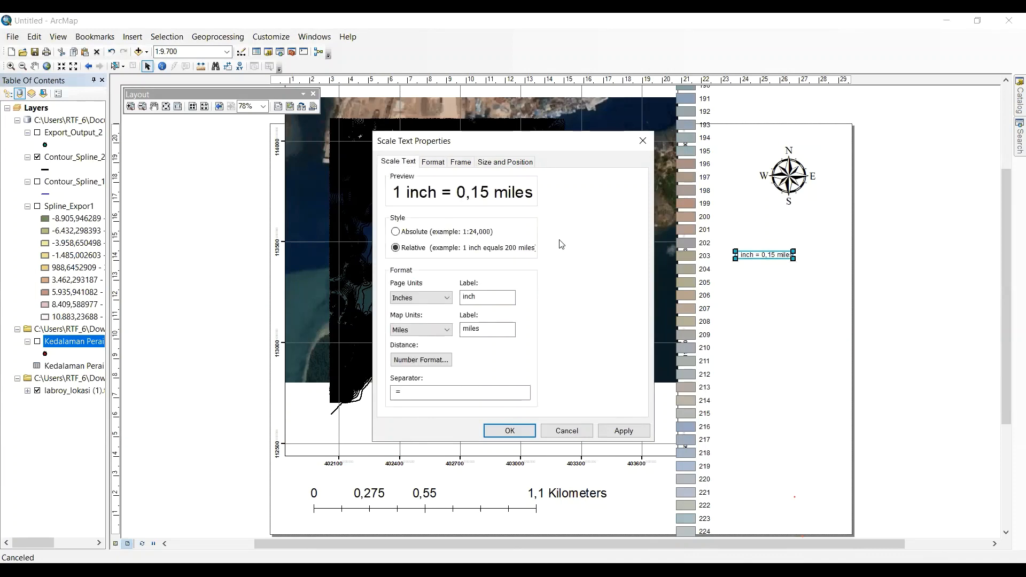
left_click(434, 331)
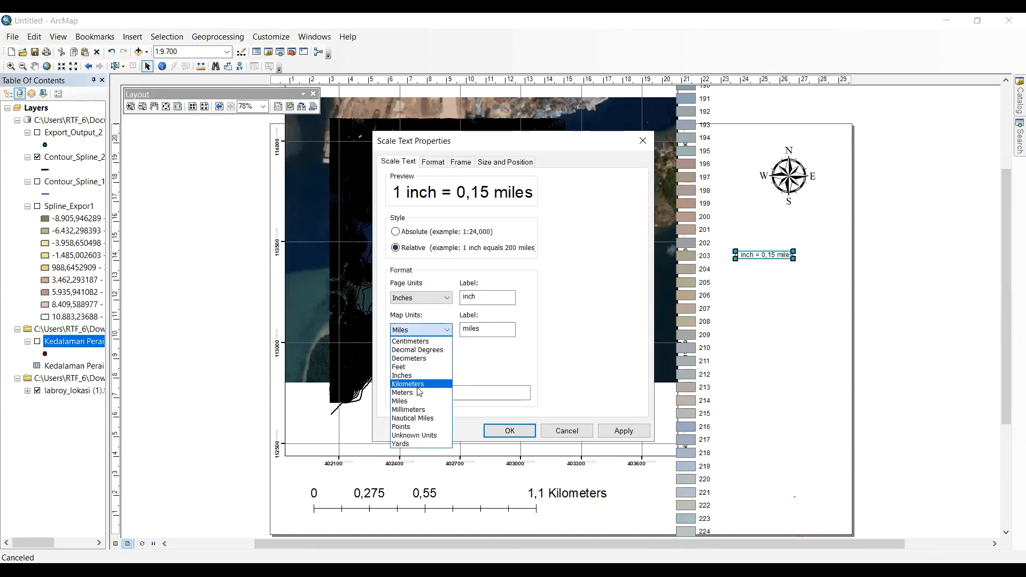
left_click(421, 388)
left_click(420, 391)
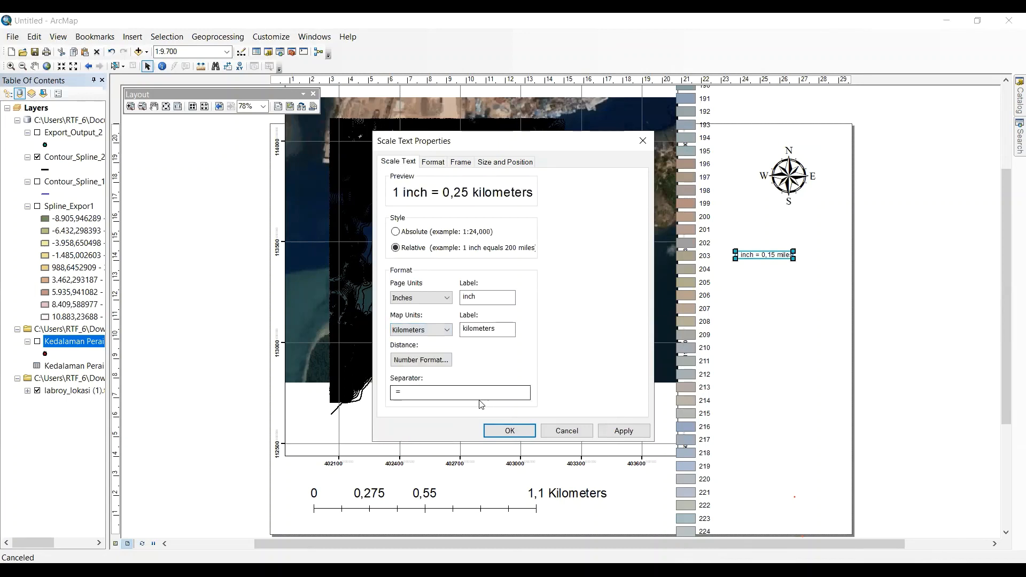
left_click(615, 432)
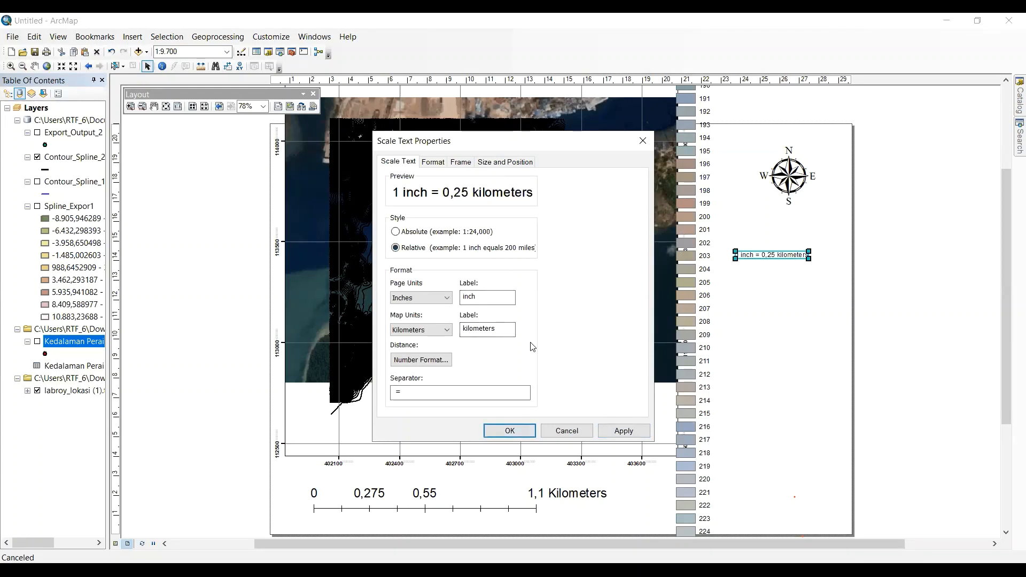
left_click(509, 431)
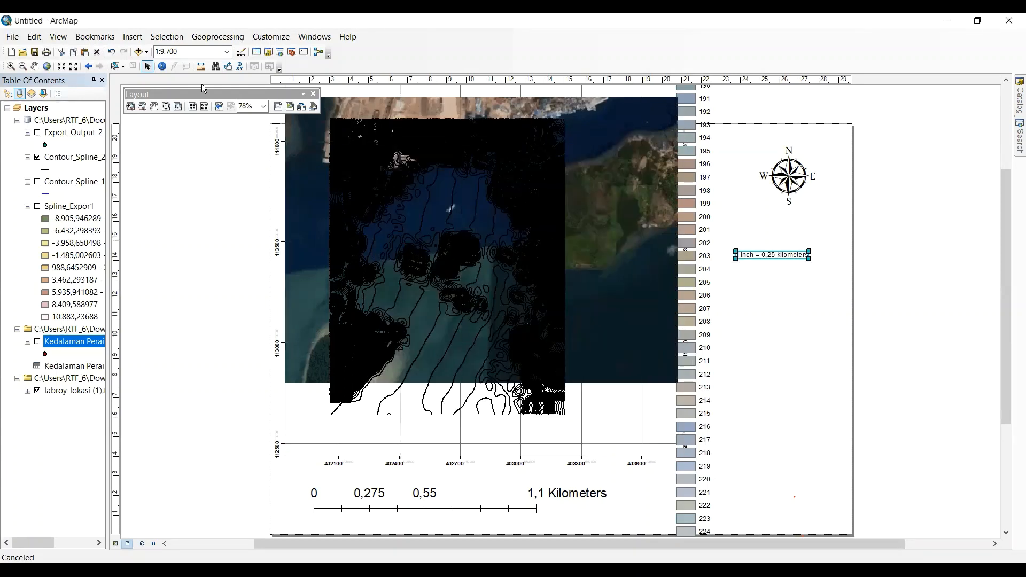
Insert another scale text in the Centimeters = Kilometers style and place it under the existing scale text
left_click(132, 36)
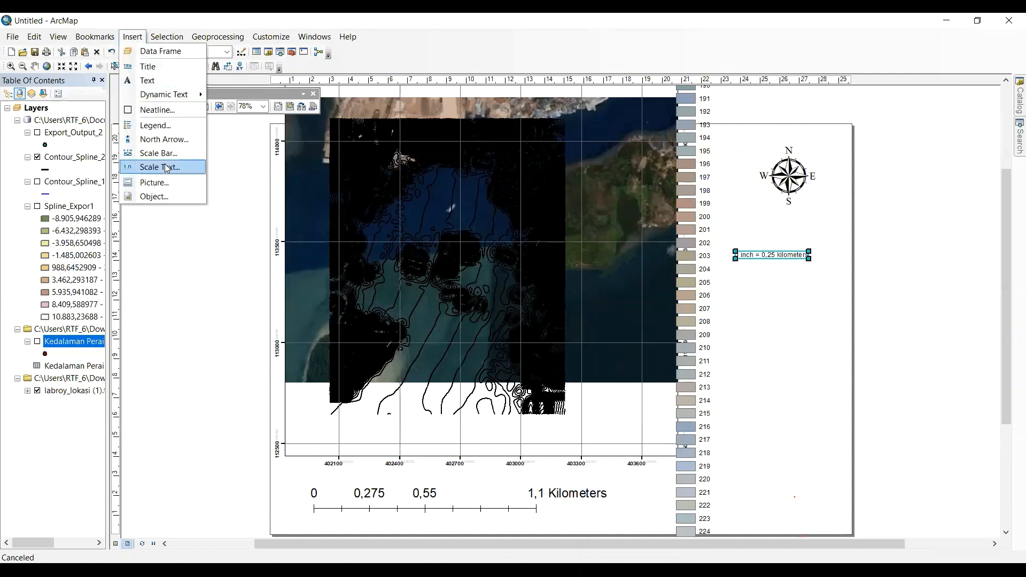
left_click(165, 165)
left_click(122, 107)
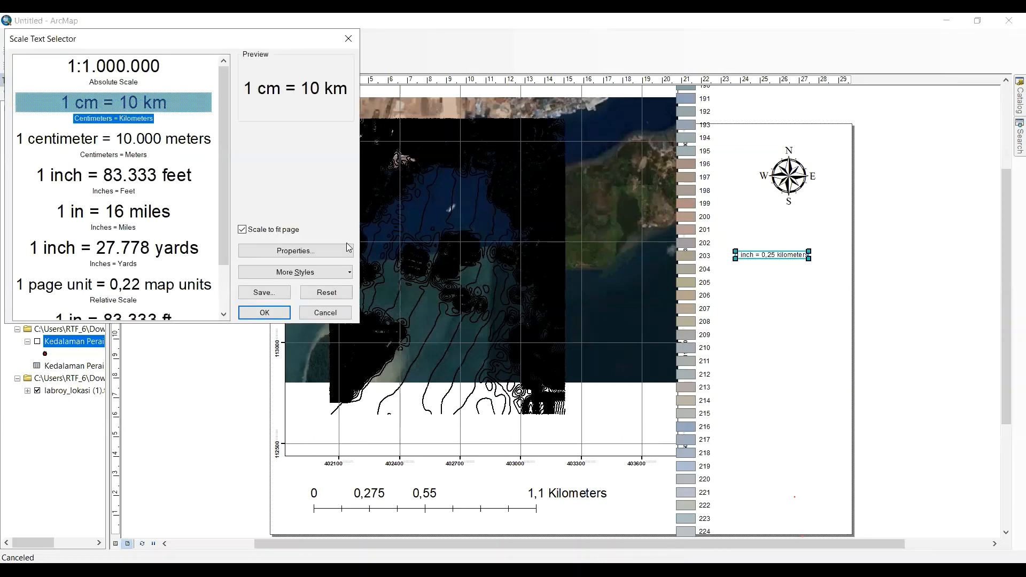
key("Return")
left_click_drag(476, 319, 758, 287)
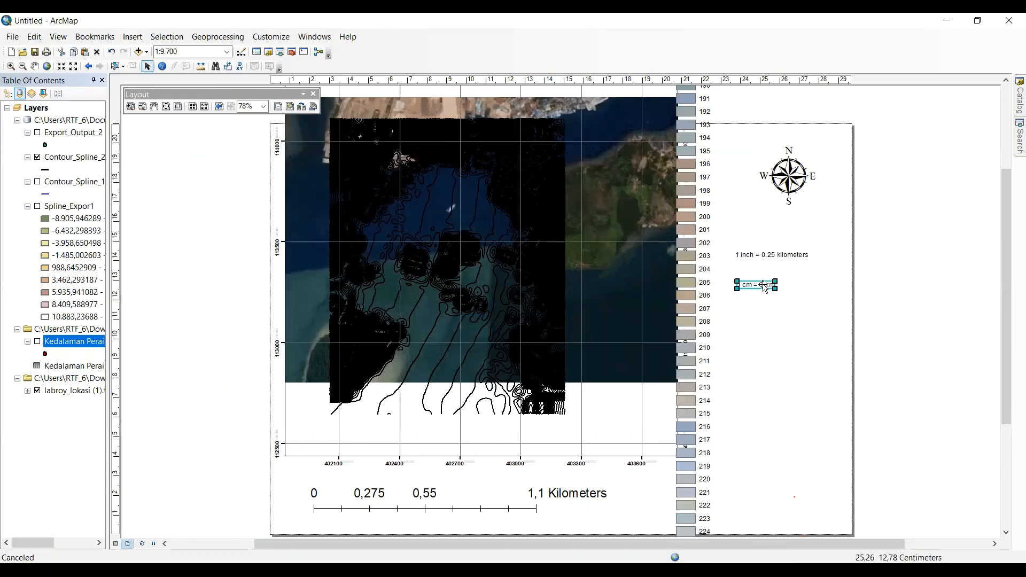
Check the scale text, size, frame and format properties of the centimetre scale text, and delete that text
double_click(766, 289)
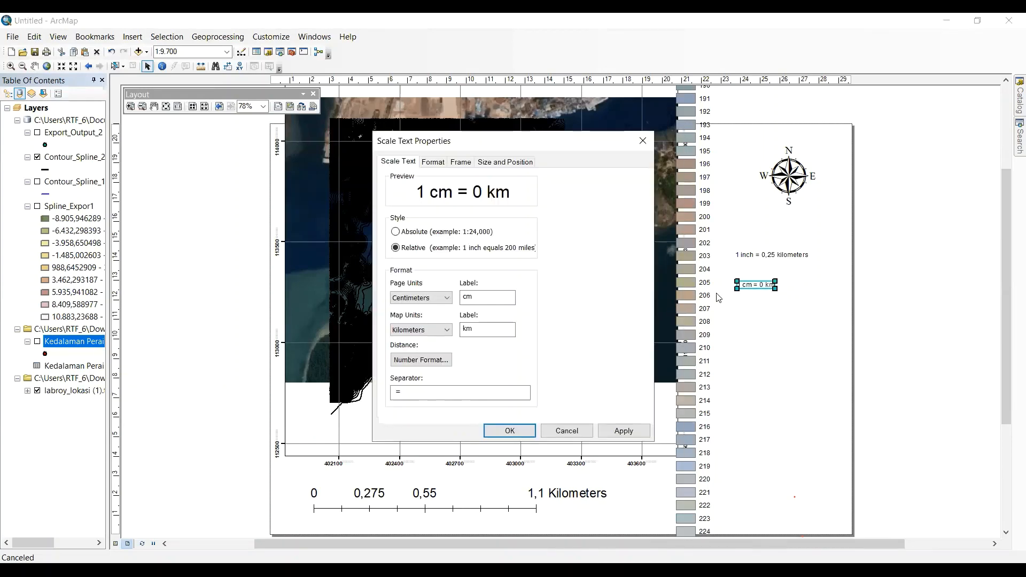
left_click(508, 166)
left_click(461, 162)
left_click(432, 162)
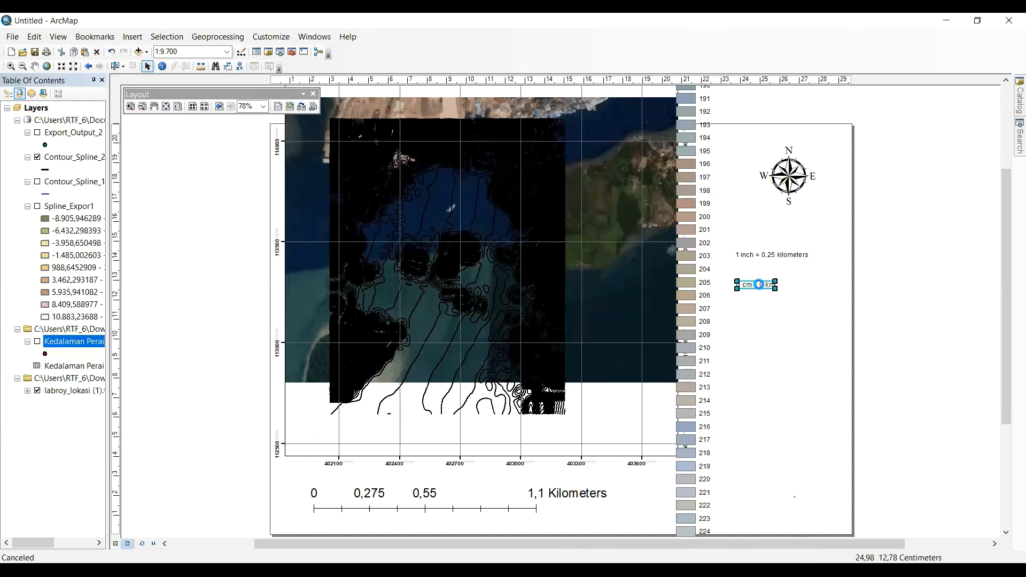
key("Delete")
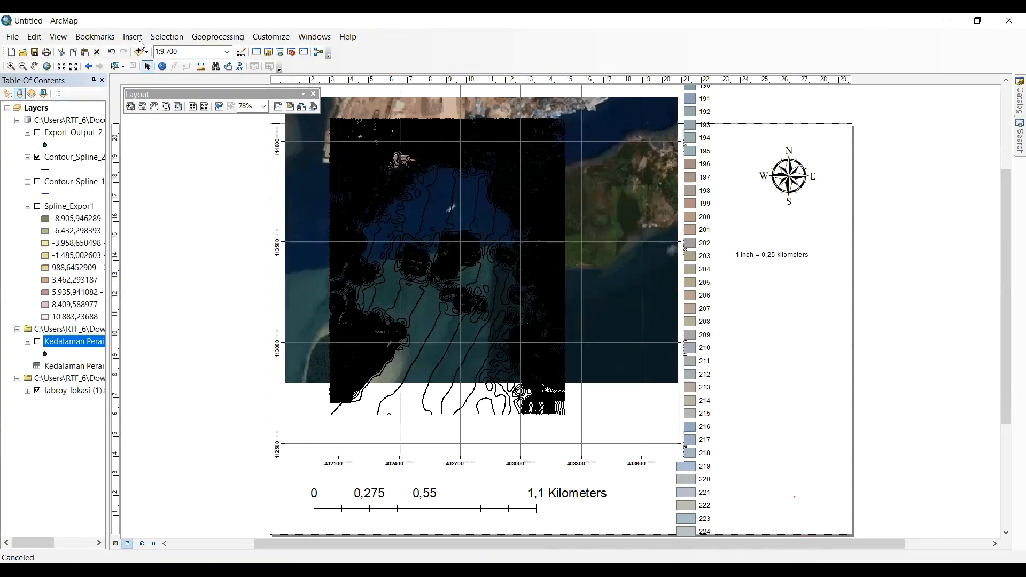
Try to add a text element reading 1:9.700 to the layout over the map frame
left_click(133, 36)
left_click(163, 79)
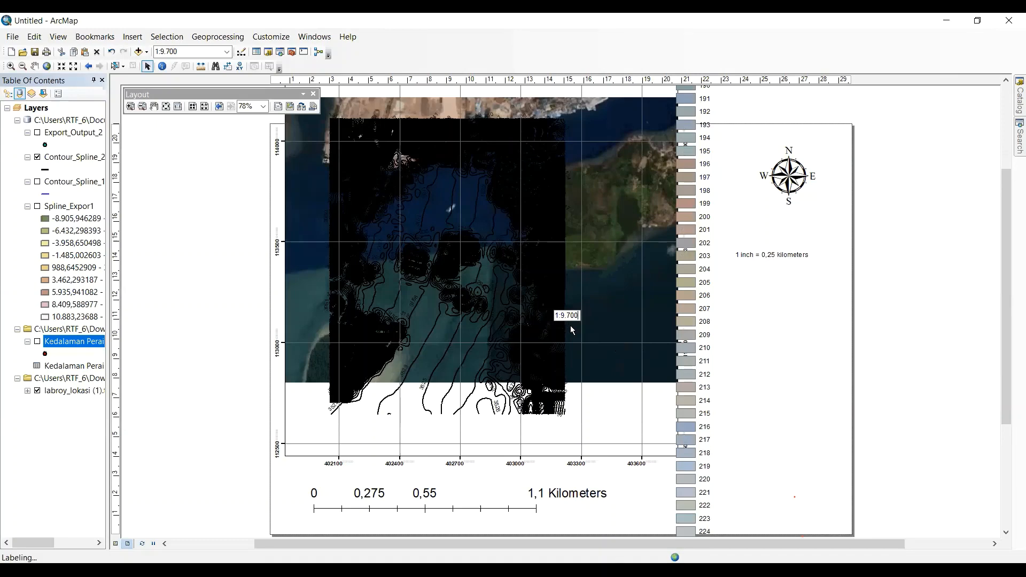
left_click(624, 361)
left_click(633, 341)
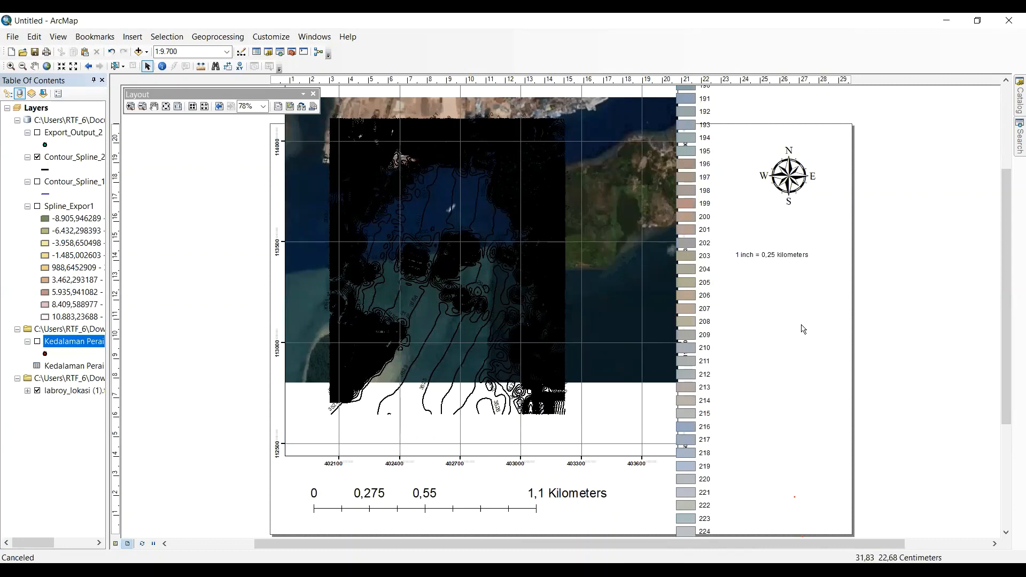
left_click(705, 303)
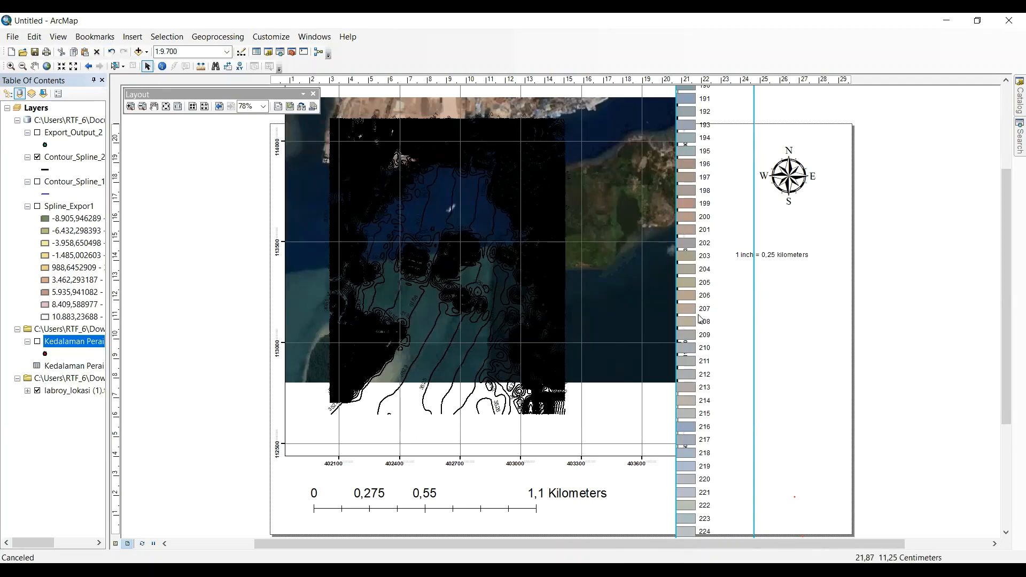
right_click(699, 318)
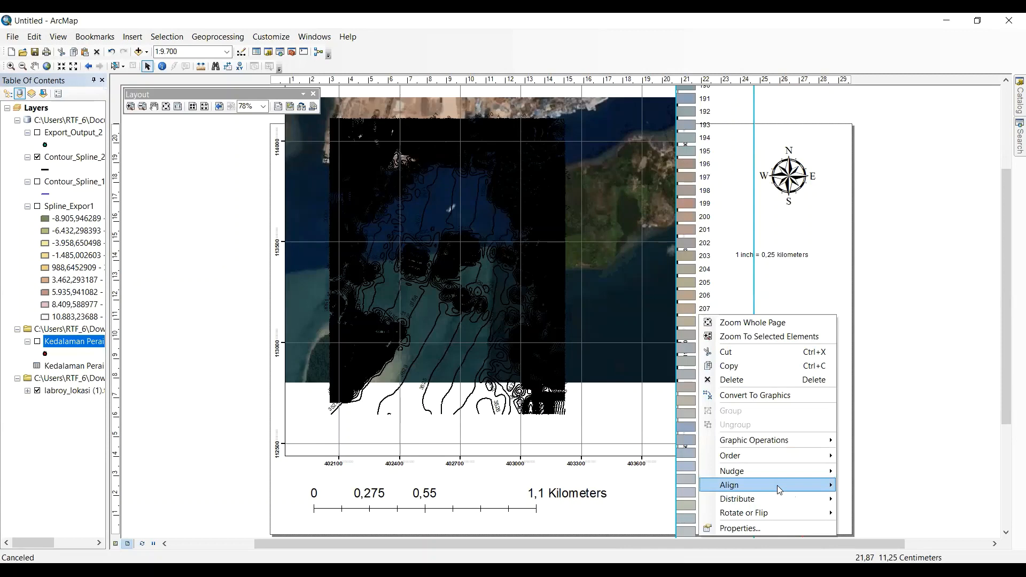
mouse_move(777, 485)
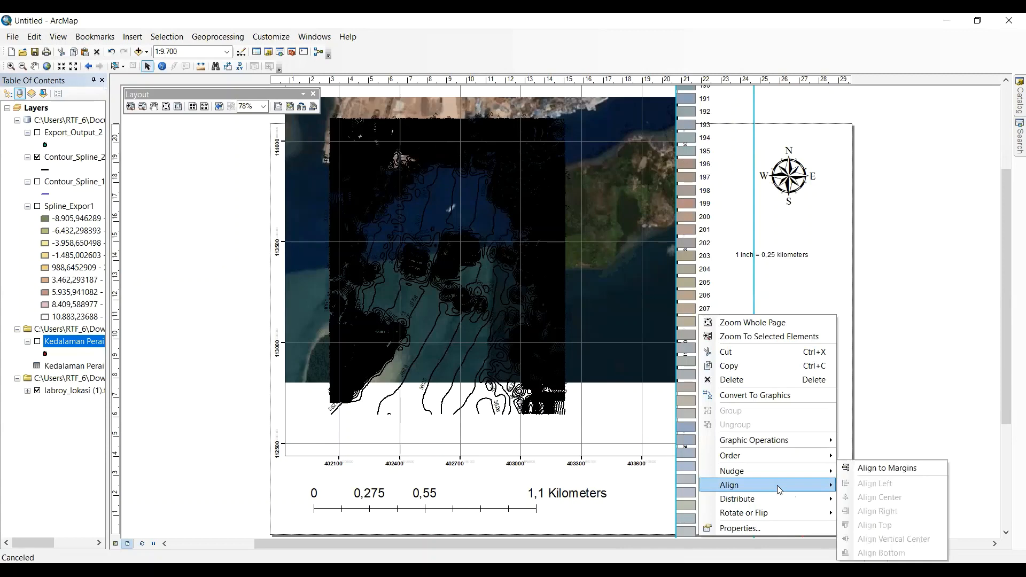
left_click(789, 296)
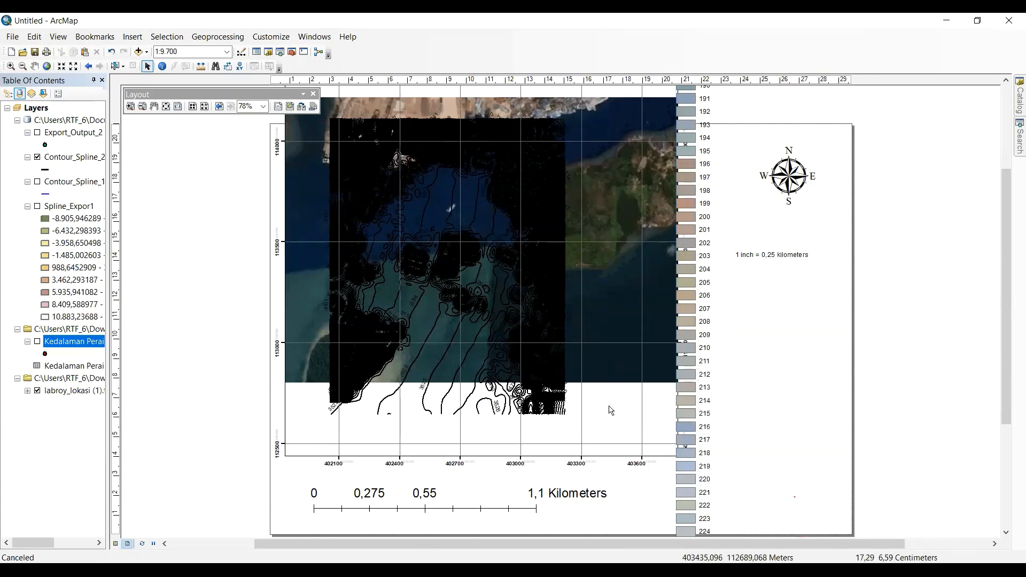
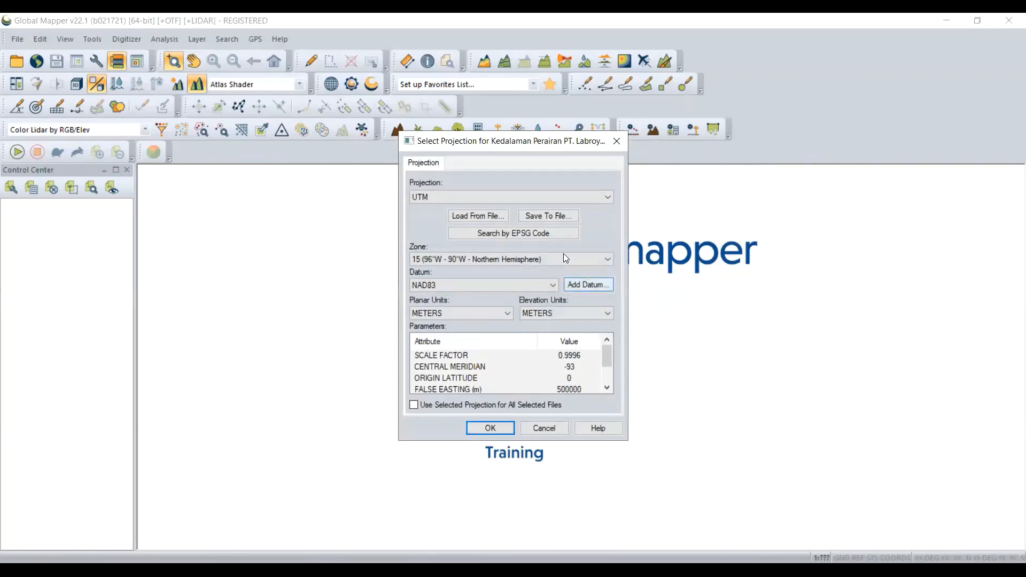
In Global Mapper, load the Kedalaman Perairan CSV in UTM zone 15, NAD83, and create an elevation grid from it with automatic grid spacing
left_click(491, 428)
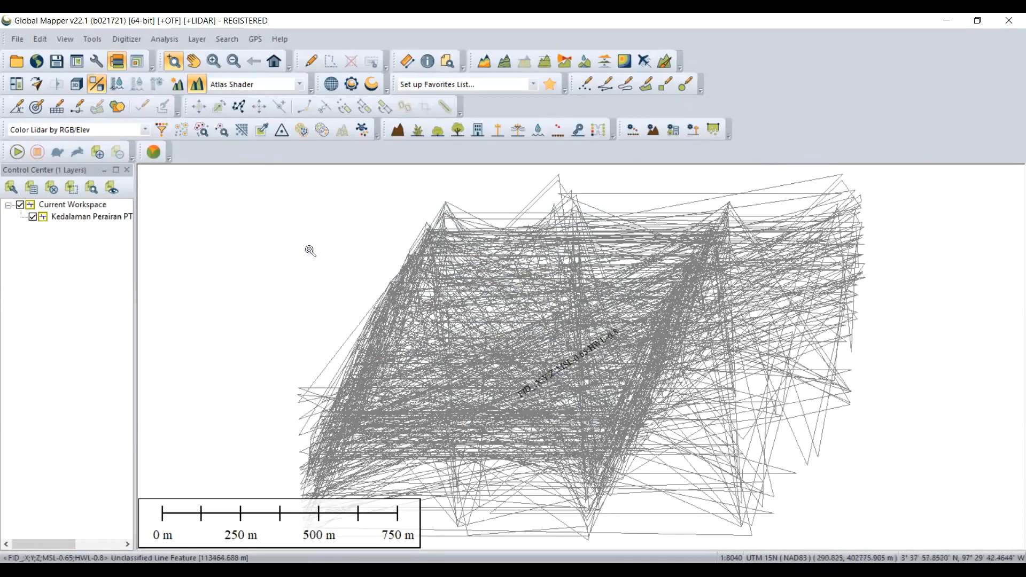
left_click(164, 39)
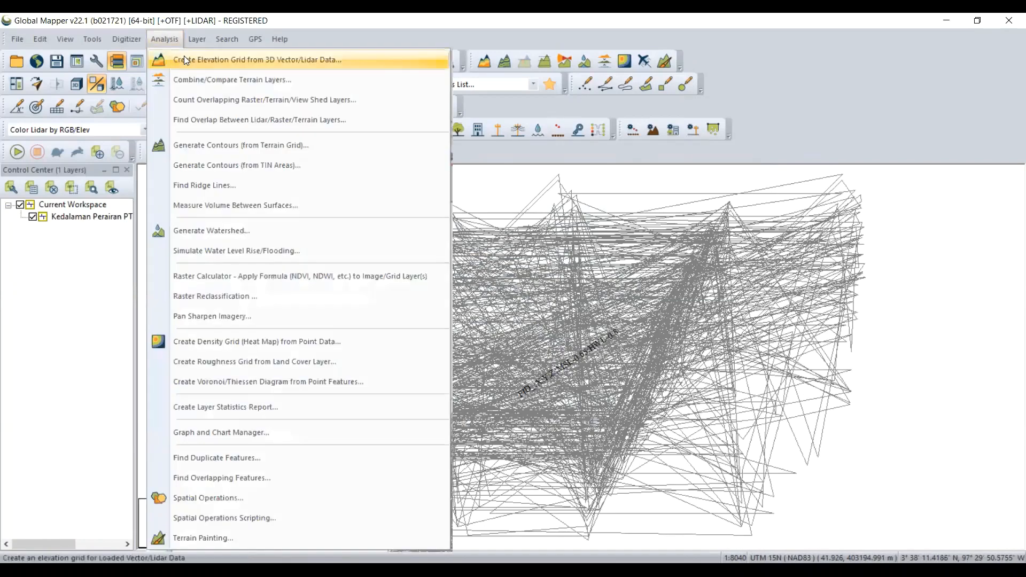
left_click(185, 60)
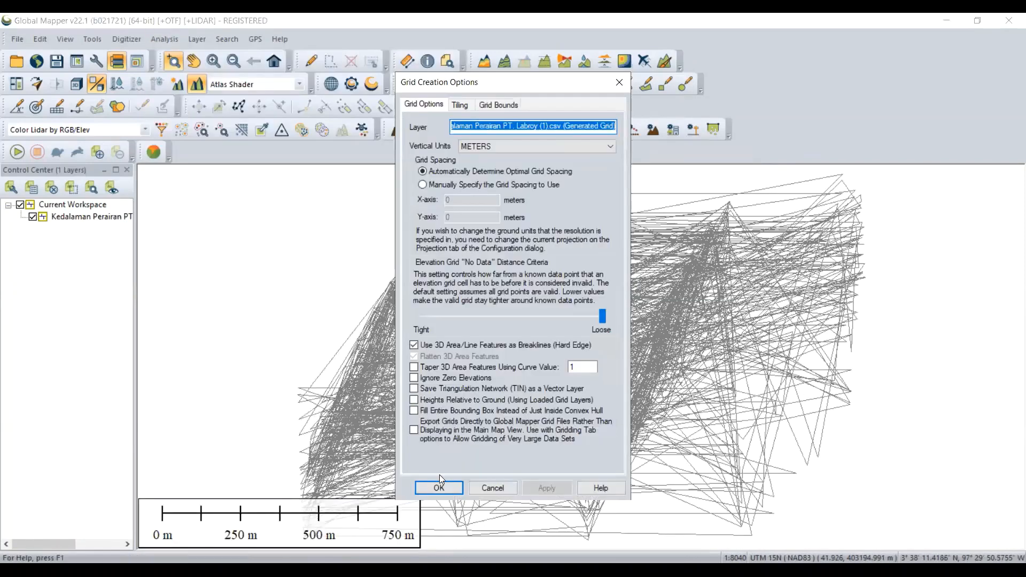
left_click(439, 488)
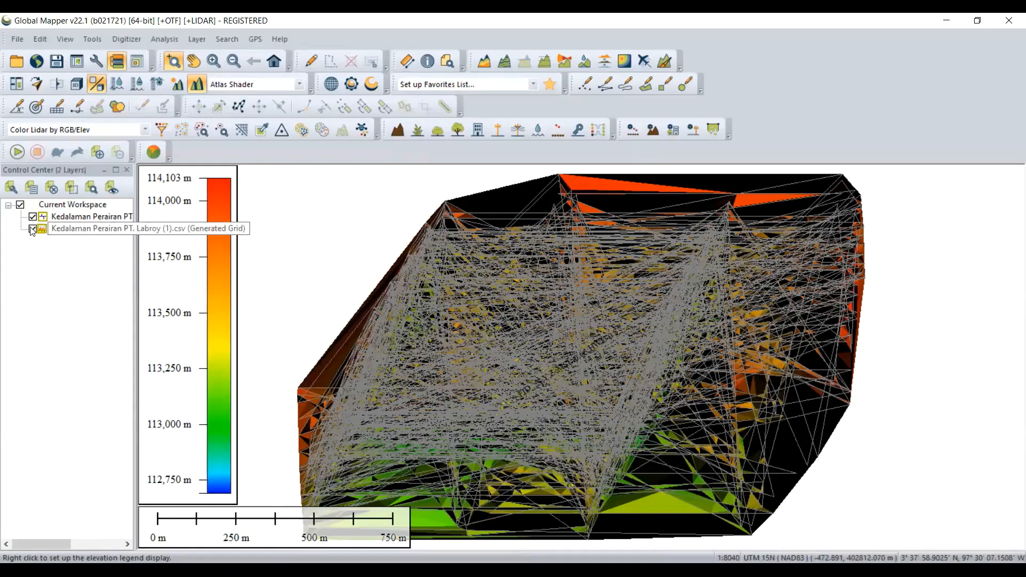
Generate contours from the generated elevation grid and hide the CSV line layer and the grid layer
left_click(33, 229)
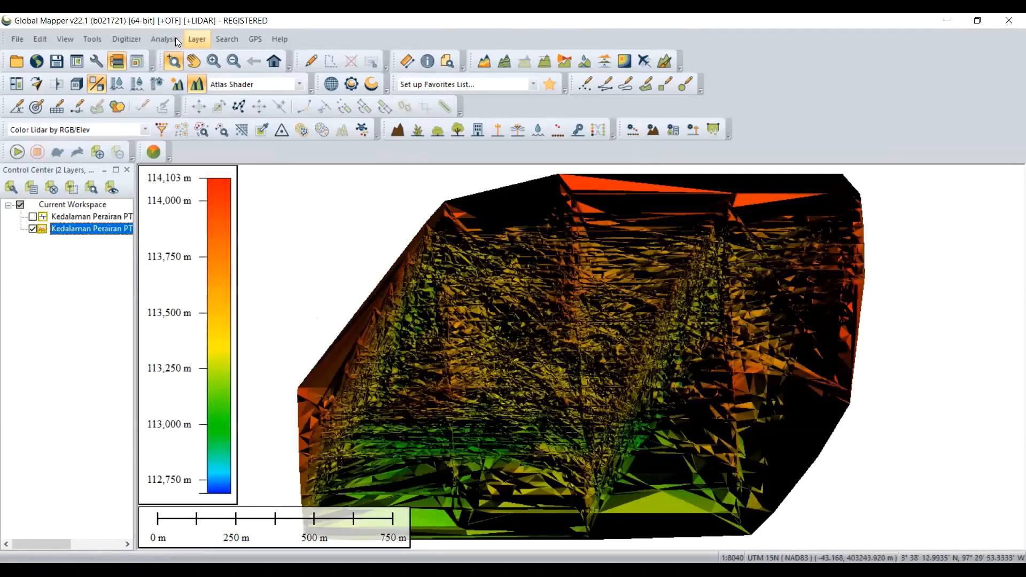
left_click(176, 38)
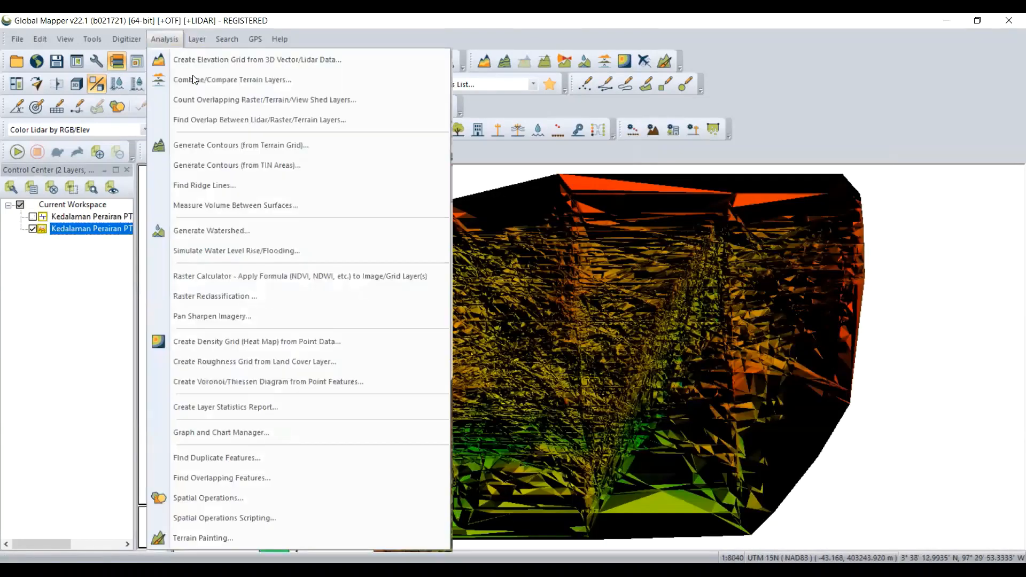
left_click(242, 146)
left_click(505, 519)
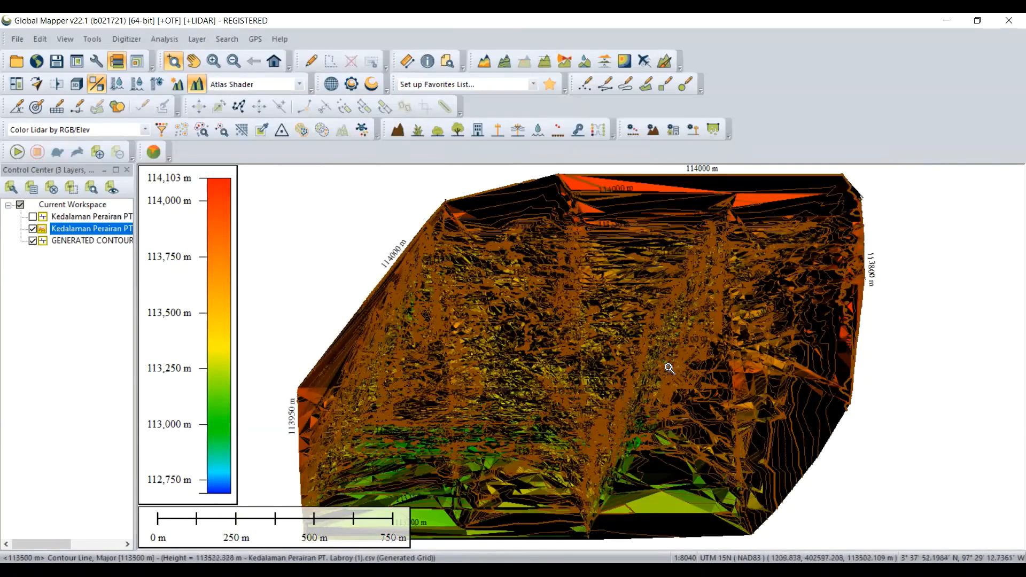
left_click(32, 229)
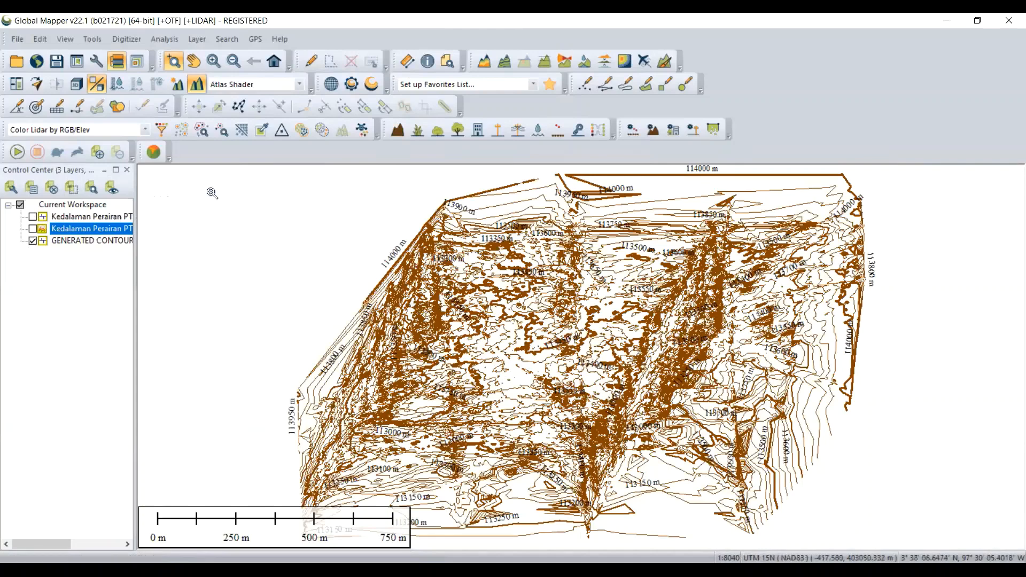
Load the location image labroy_lokasi (1).tif into the workspace
left_click(18, 40)
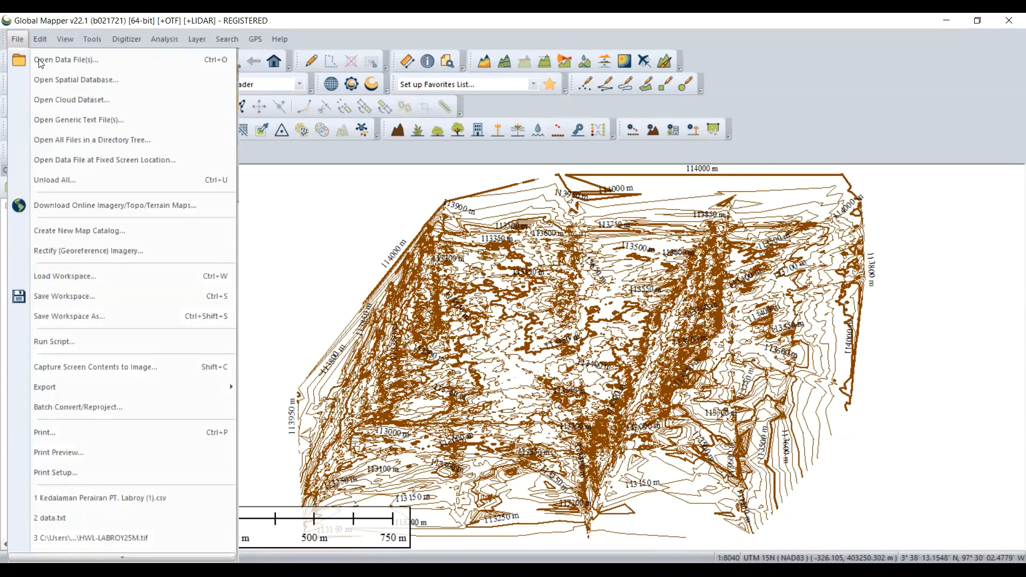
left_click(398, 250)
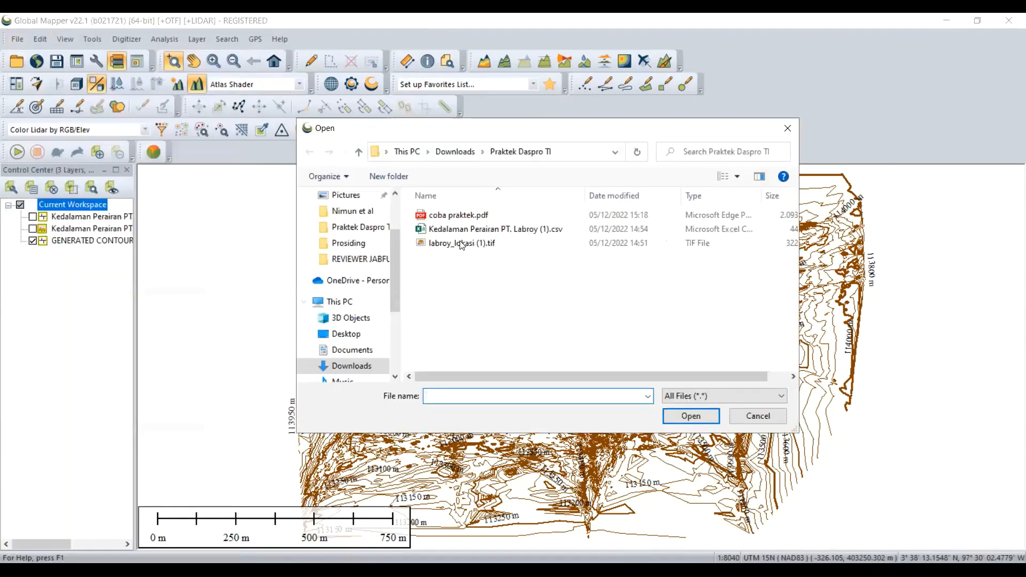
left_click(458, 245)
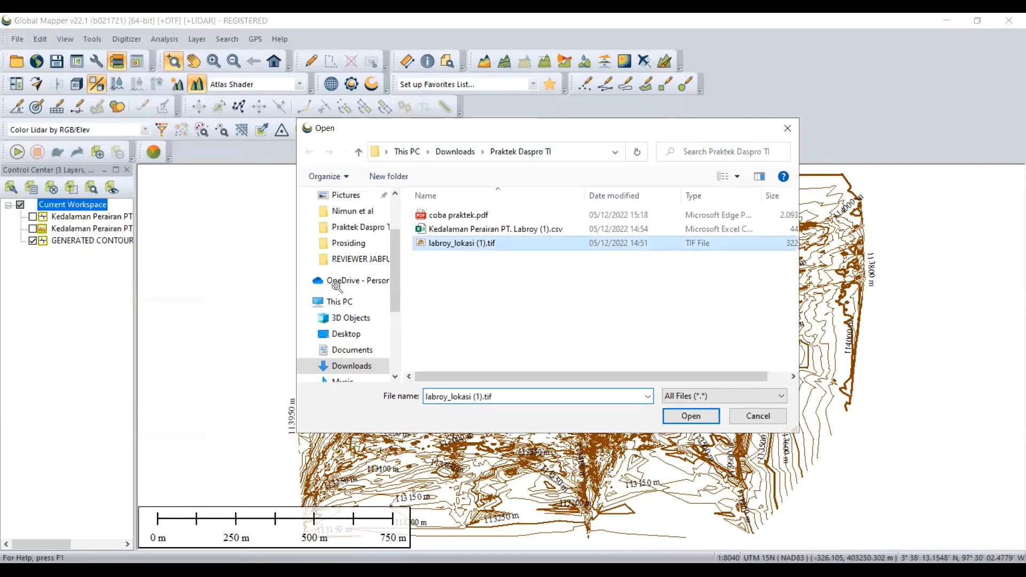
key("Return")
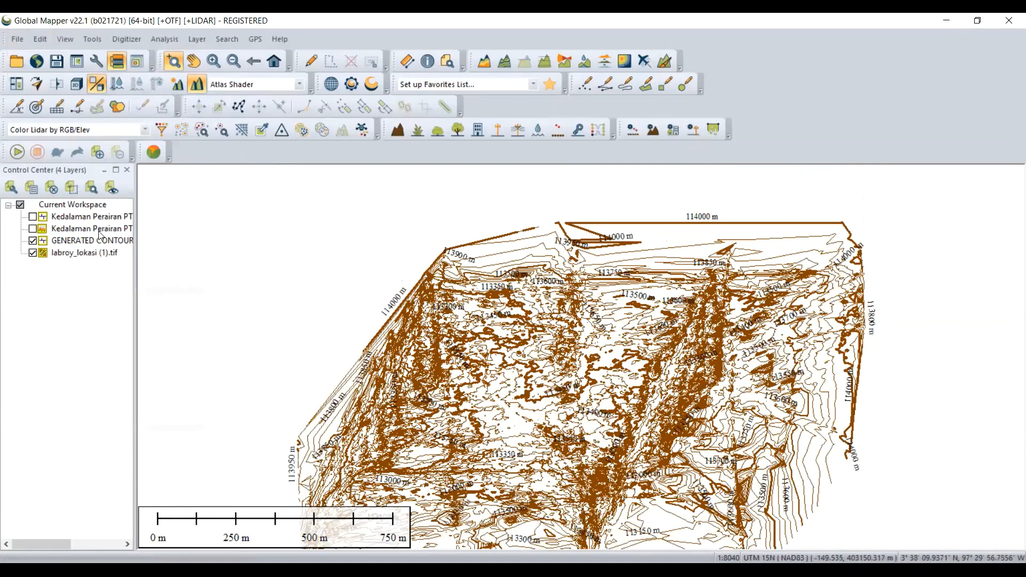
Check the raster display options of the labroy_lokasi (1).tif layer and close them with the settings kept
right_click(49, 255)
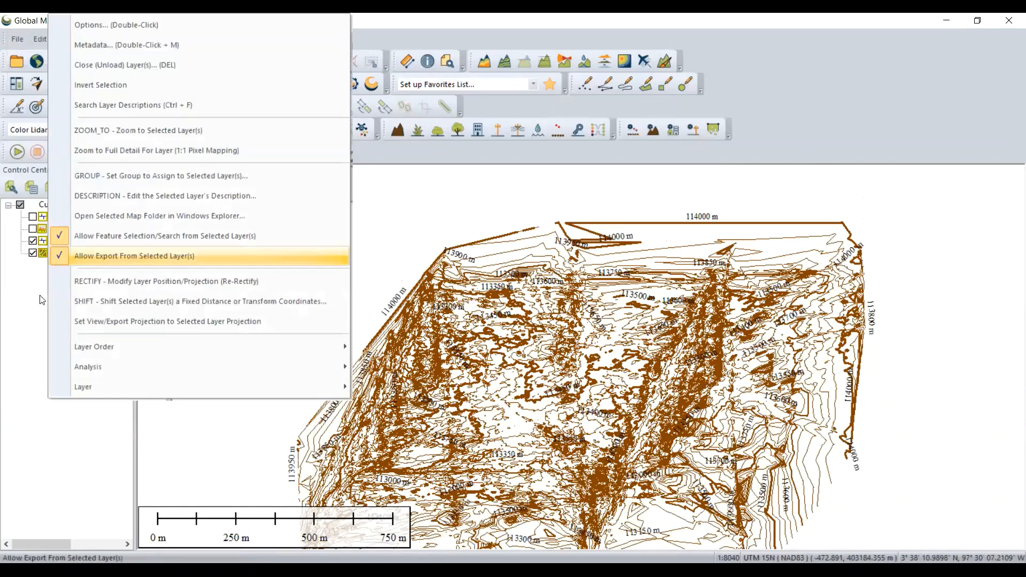
left_click(24, 315)
double_click(82, 251)
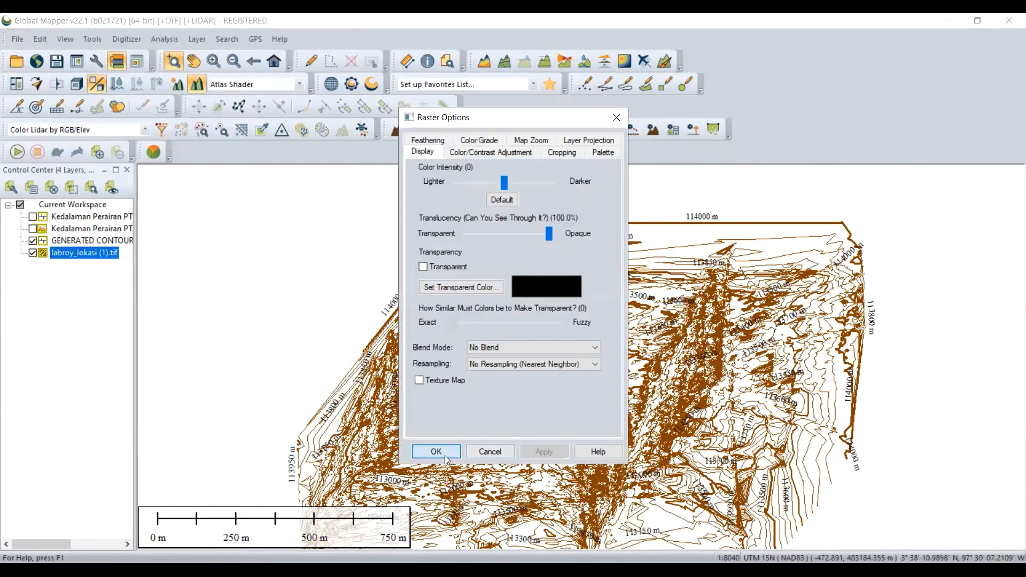
left_click(445, 454)
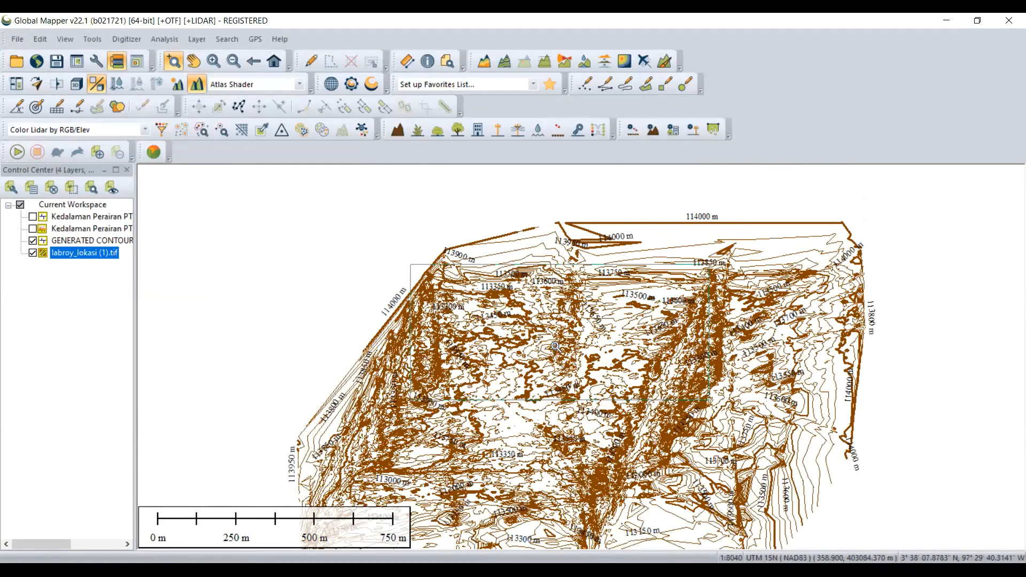
Examine the generated contour lines and their elevation labels across the whole survey area
scroll(556, 347, "up", 3)
scroll(674, 408, "down", 2)
left_click(201, 64)
scroll(610, 367, "down", 1)
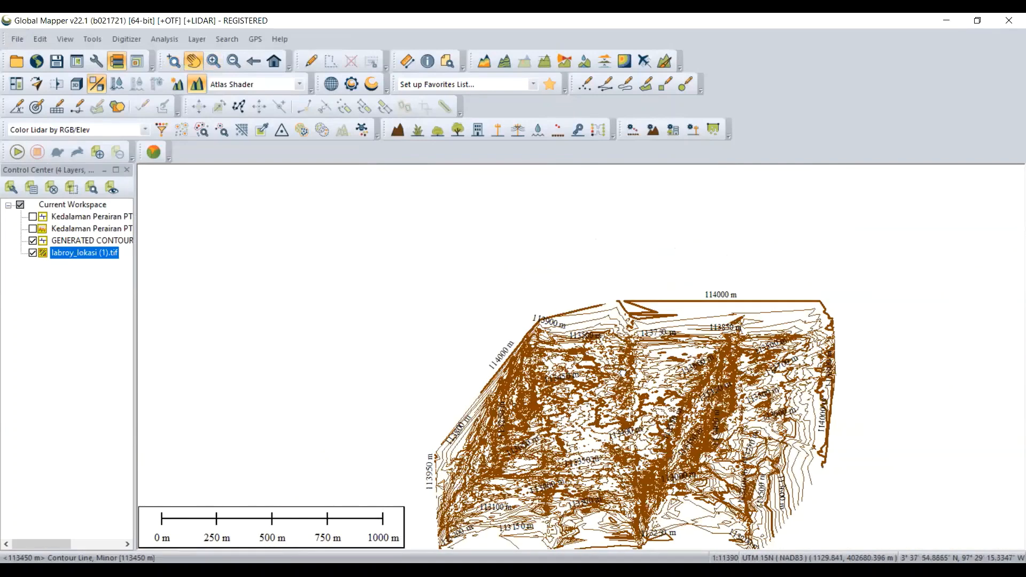
left_click_drag(679, 436, 629, 396)
left_click_drag(671, 525, 588, 427)
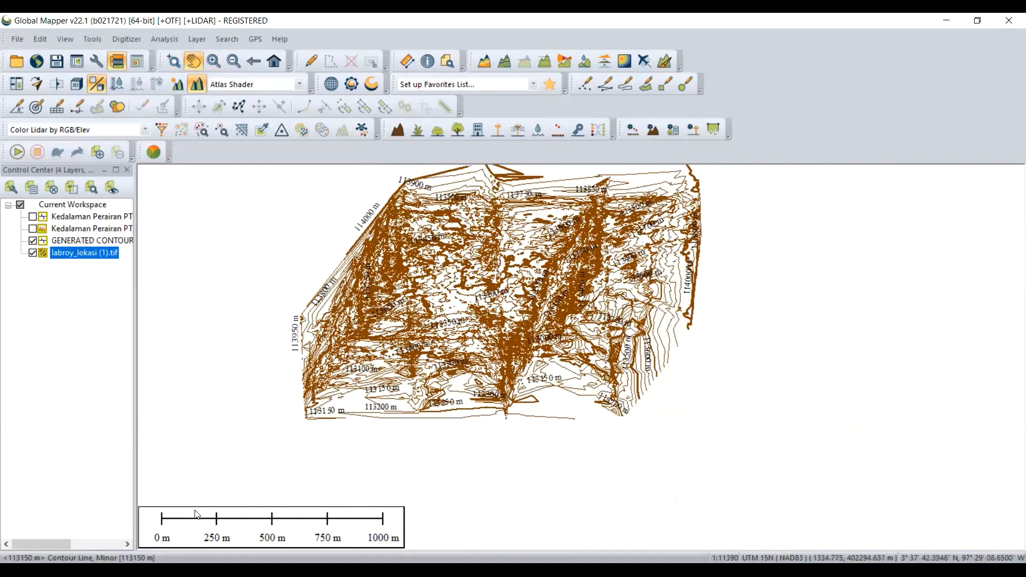
left_click_drag(195, 511, 204, 498)
left_click_drag(582, 369, 583, 447)
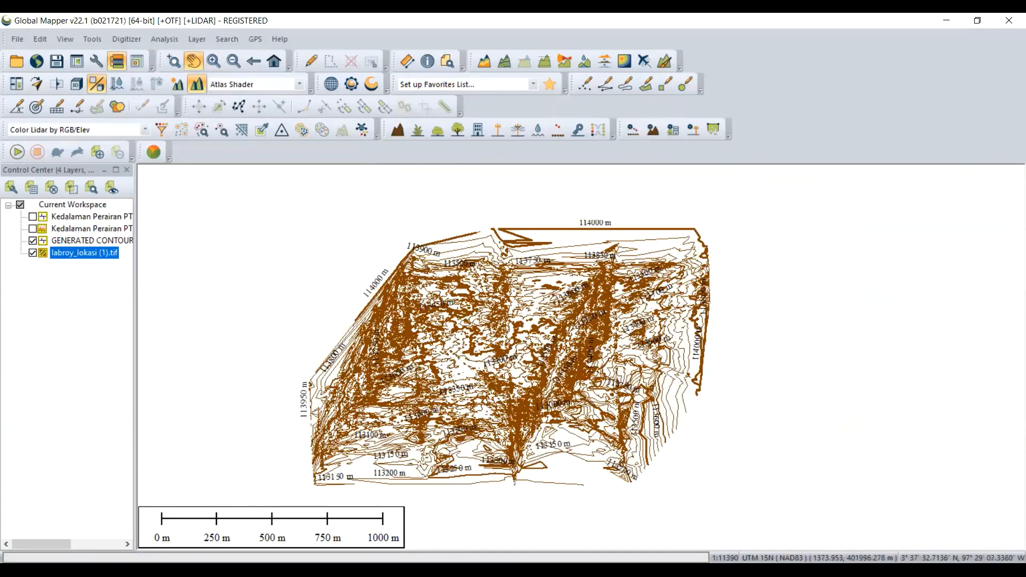
key("alt+Tab")
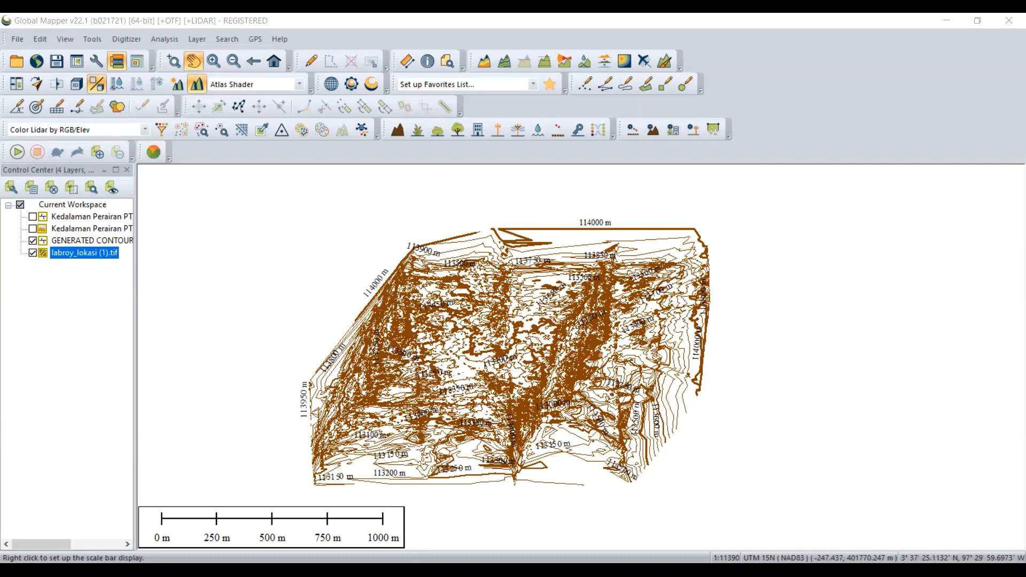
left_click(573, 309)
mouse_move(454, 338)
left_mouse_down()
mouse_move(433, 328)
mouse_move(454, 337)
left_mouse_up()
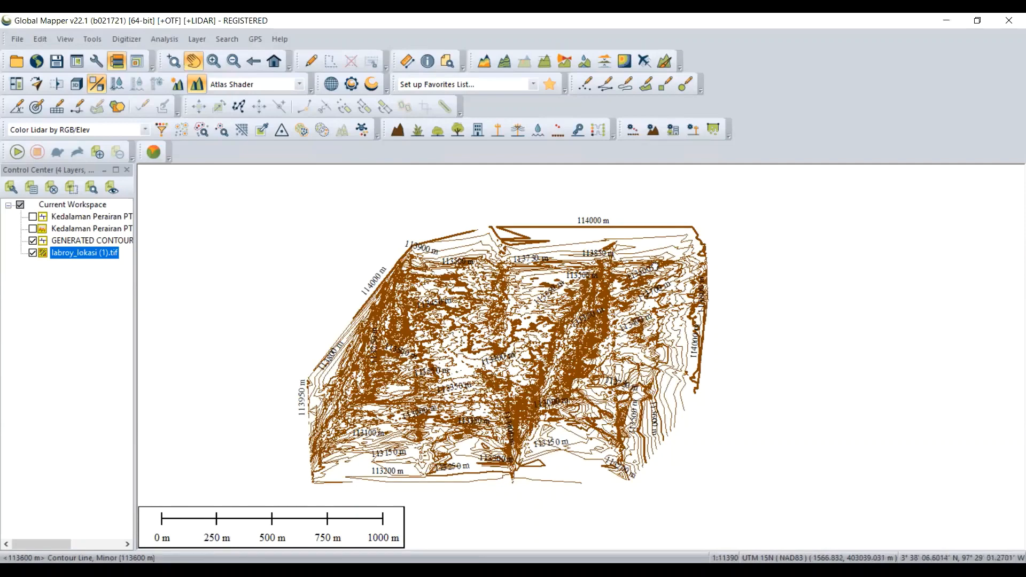
left_click_drag(574, 196, 500, 286)
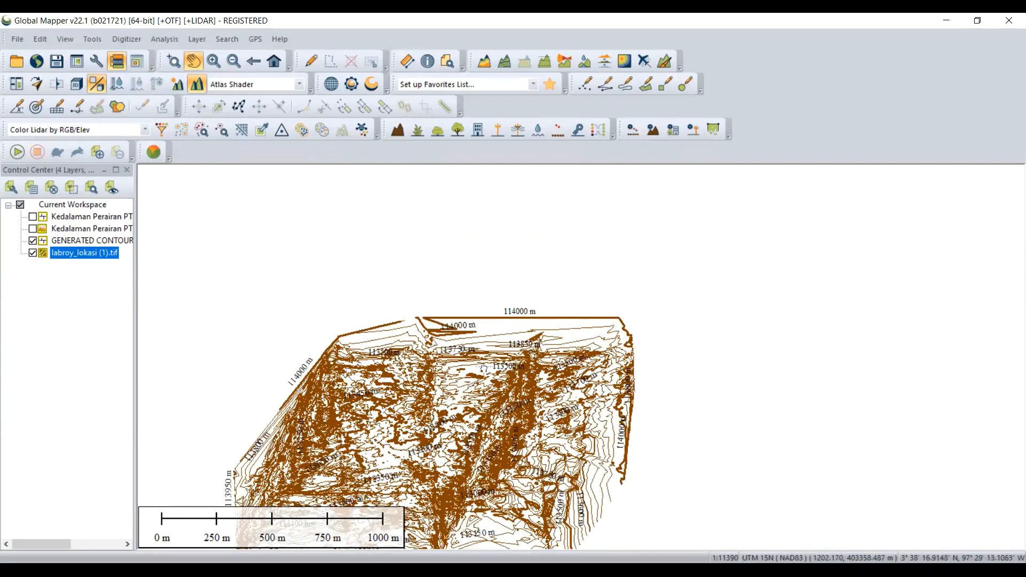
left_click_drag(527, 383, 539, 343)
left_click_drag(614, 348, 625, 336)
left_click_drag(350, 494, 365, 490)
left_click_drag(298, 475, 329, 469)
left_click_drag(519, 434, 500, 414)
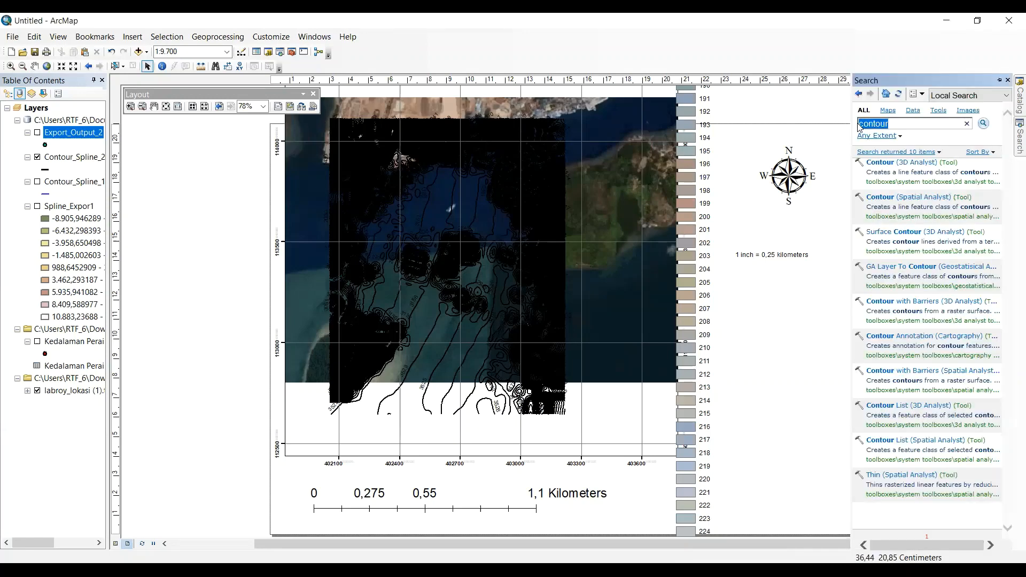
In ArcMap, search the tools for kml and open the Layer To KML conversion tool
type("kml")
key("Return")
left_click(885, 163)
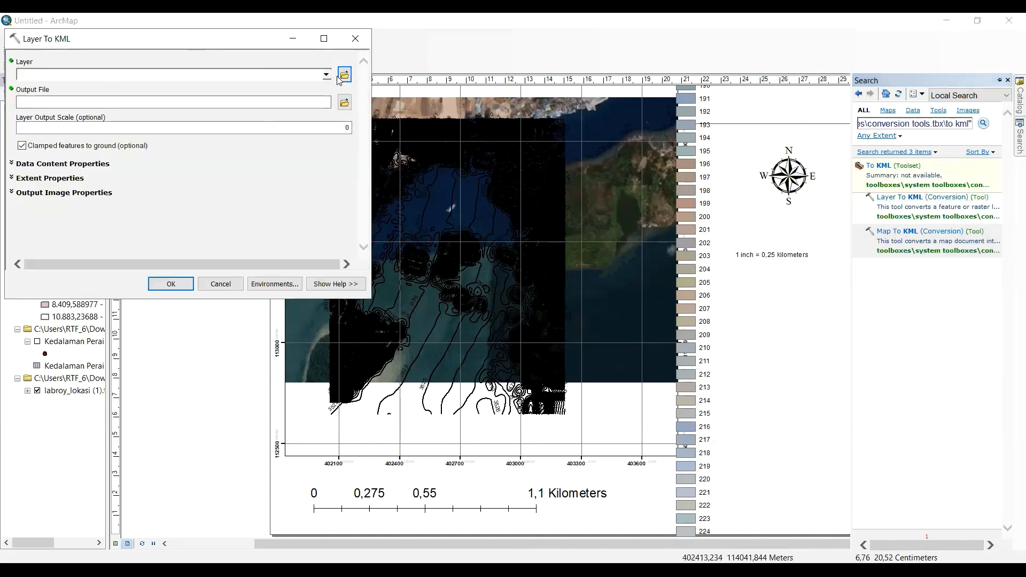
left_click(327, 76)
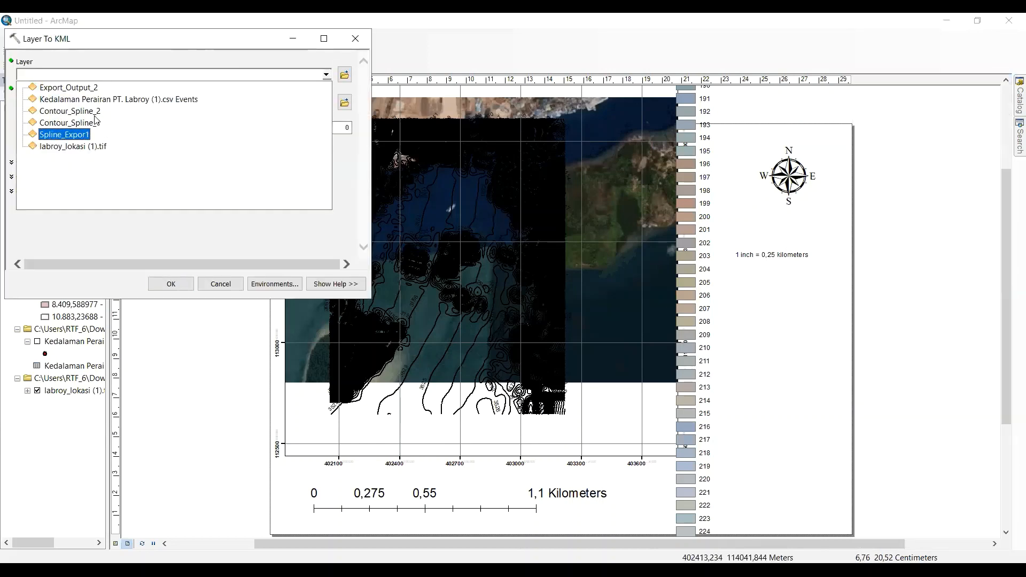
left_click(279, 39)
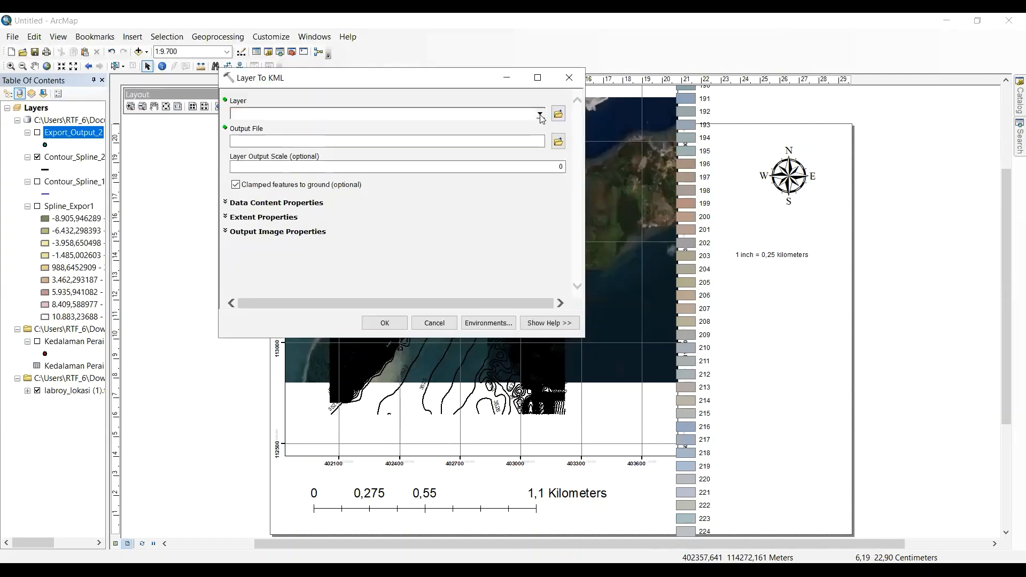
Convert the Contour_Spline_2 layer to Contour_Spline_2_LayerToKML.kmz in the ArcGIS documents folder, with features clamped to ground
left_click(541, 114)
left_click(309, 151)
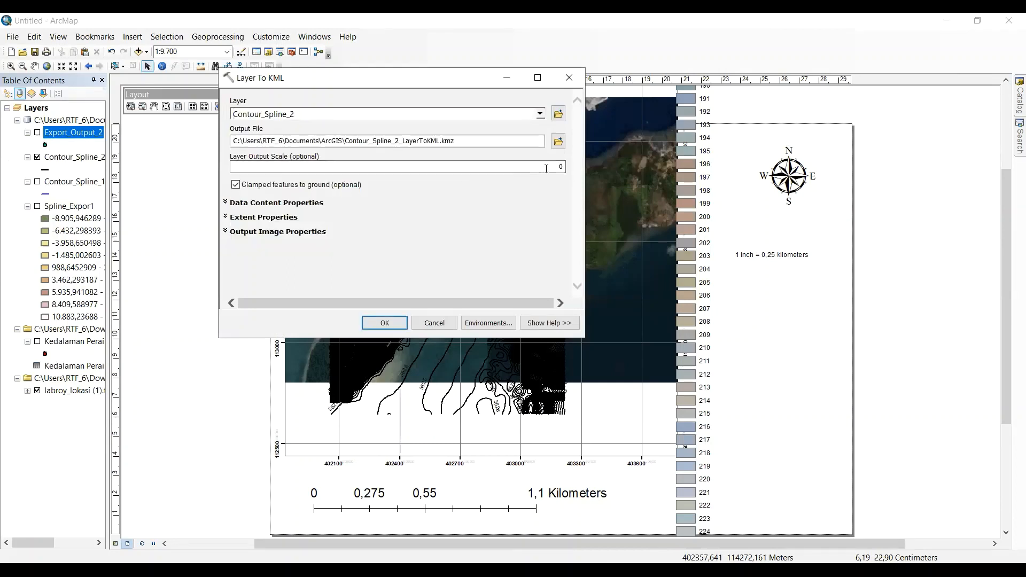
left_click(385, 324)
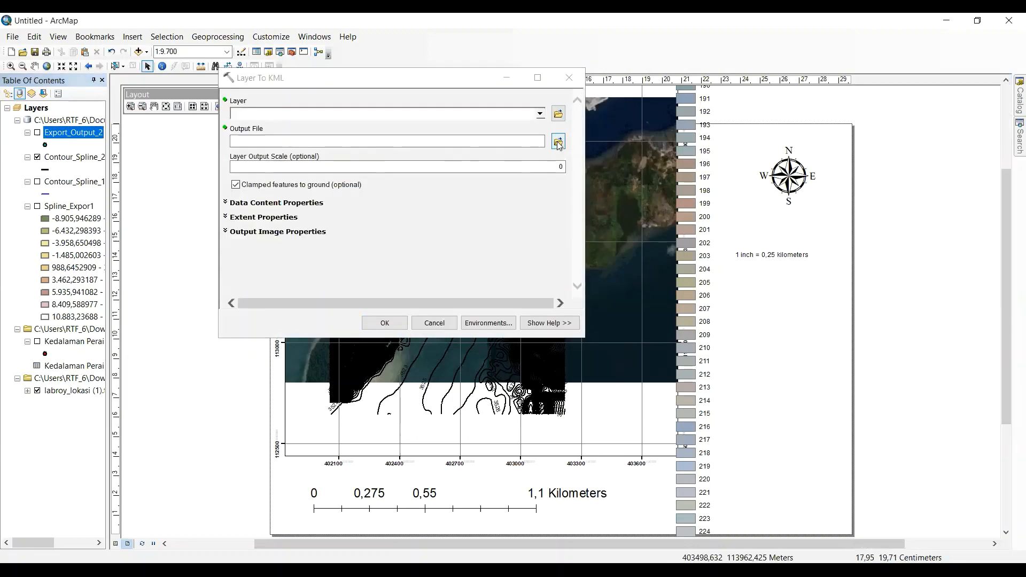
left_click(558, 142)
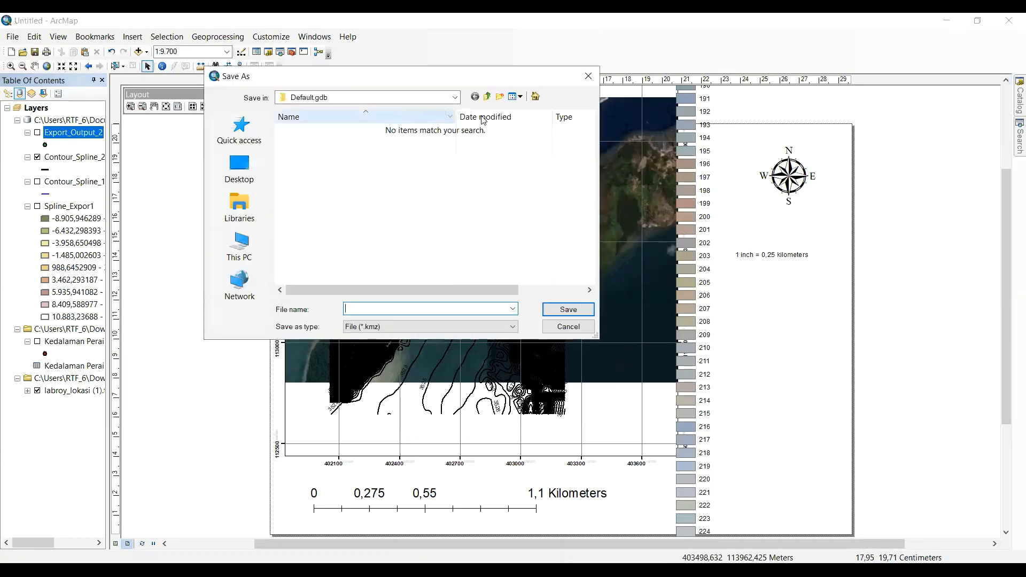
left_click(396, 97)
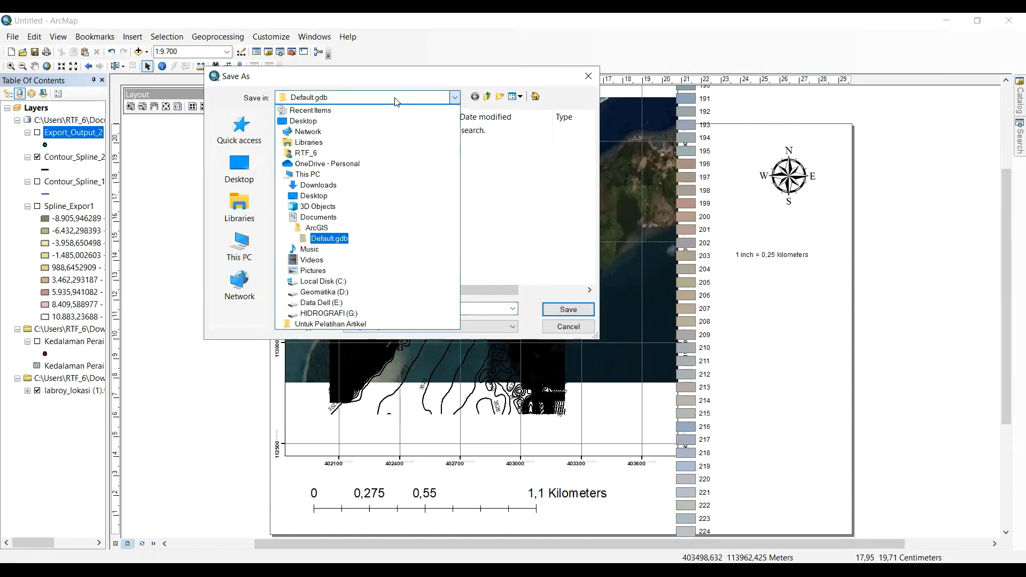
left_click(395, 100)
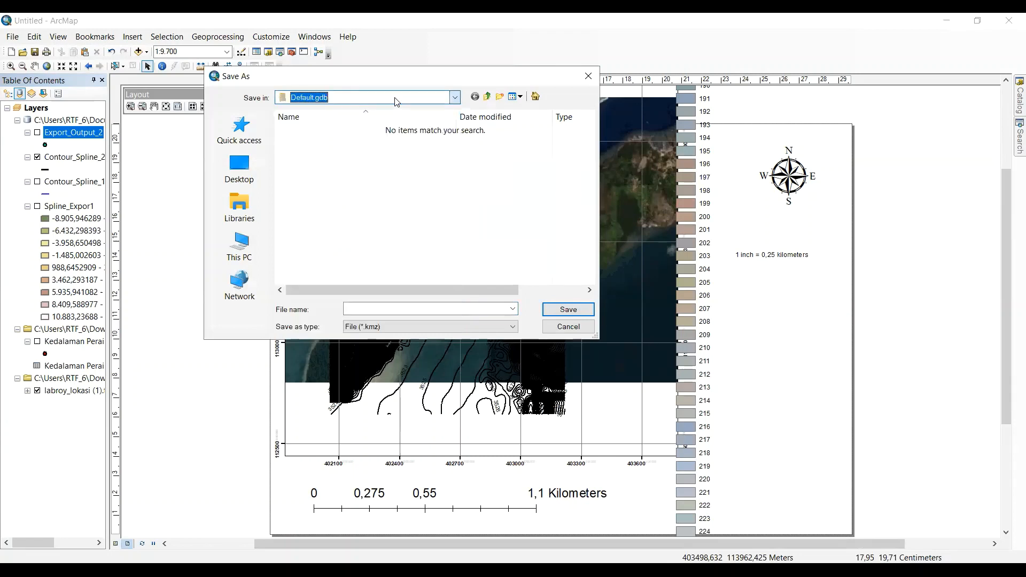
left_click(588, 77)
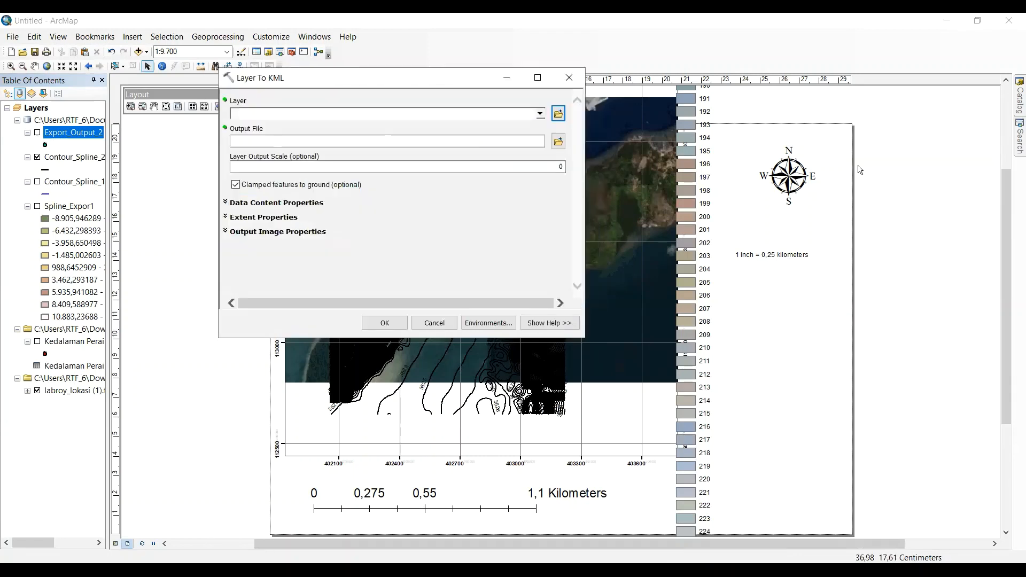
Choose Contour_Spline_2 as the layer to convert and select the folder part of its output file path
left_click(541, 114)
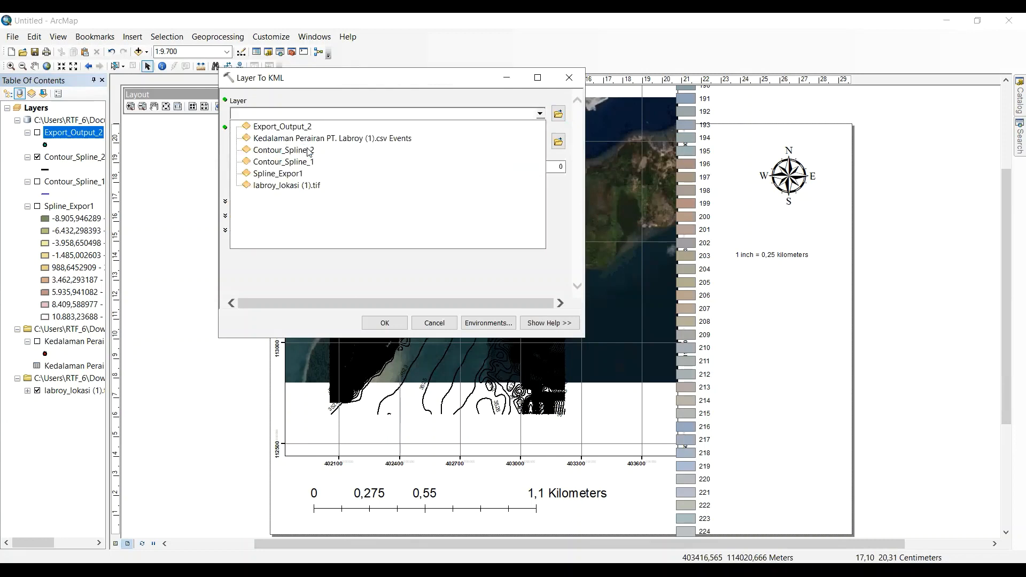
left_click(309, 152)
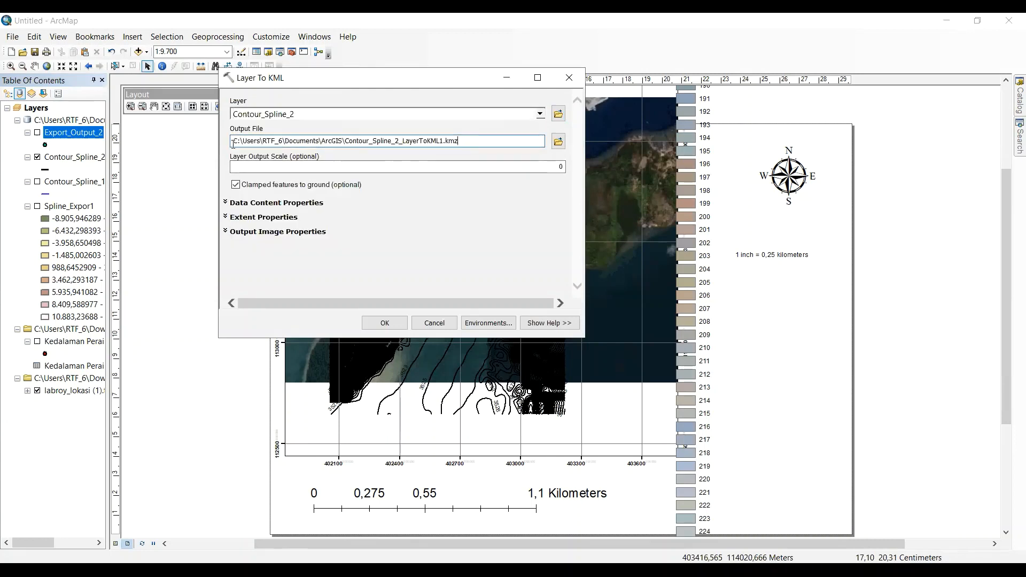
left_click_drag(233, 143, 344, 144)
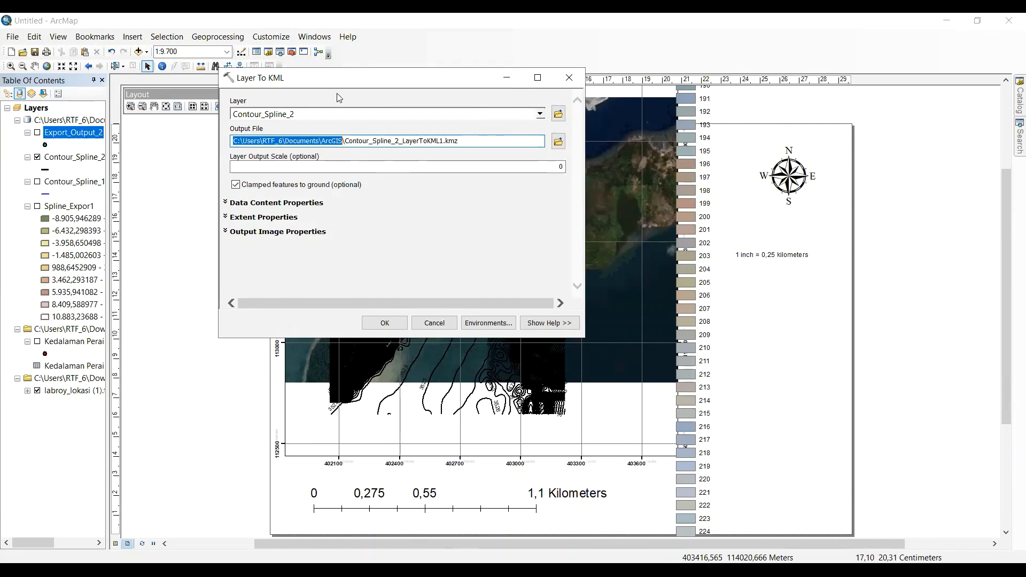
Switch to Google Earth Pro and hide all My Places items, keeping the Contour_Spline_2 overlay displayed
key("alt+Tab")
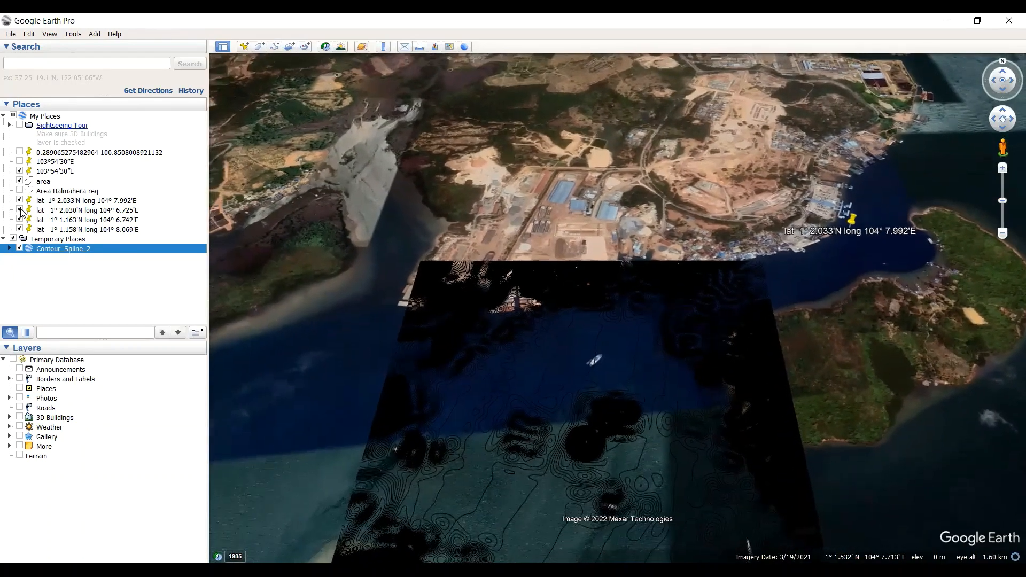
left_click(19, 229)
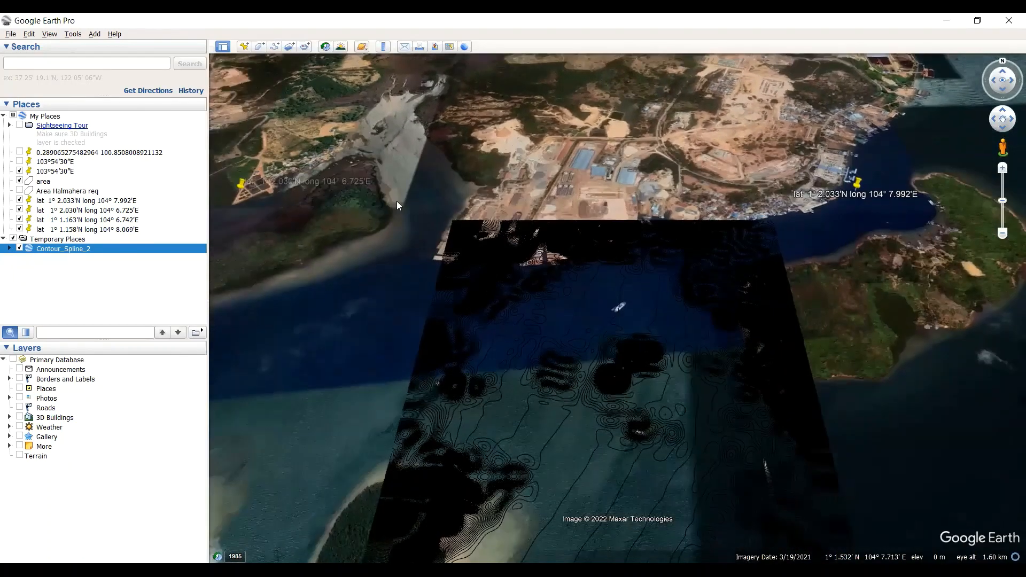
Set up an image export of the current view and title the map Kedalaman Perairan PT. Labroy
left_click(436, 47)
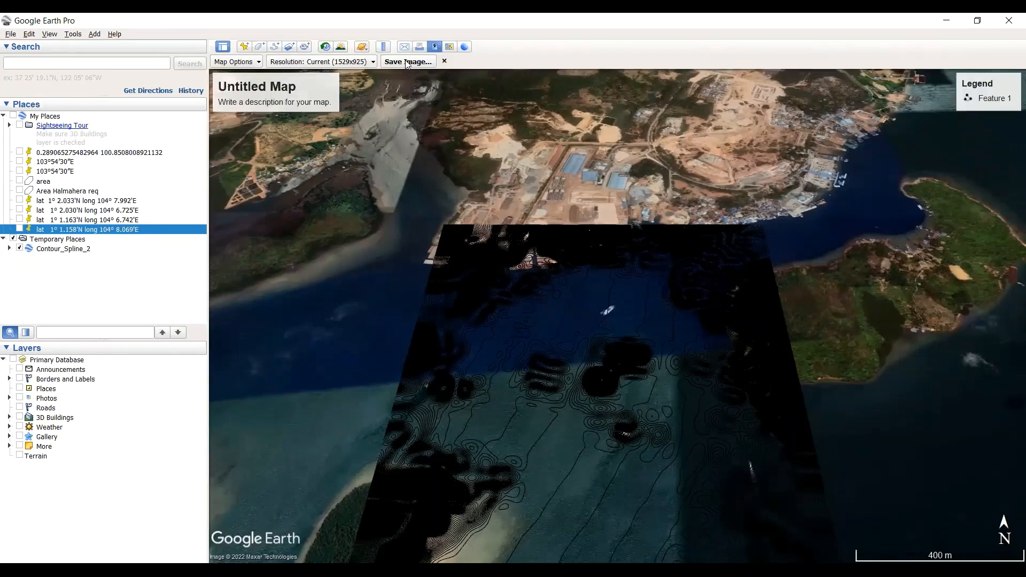
left_click(287, 96)
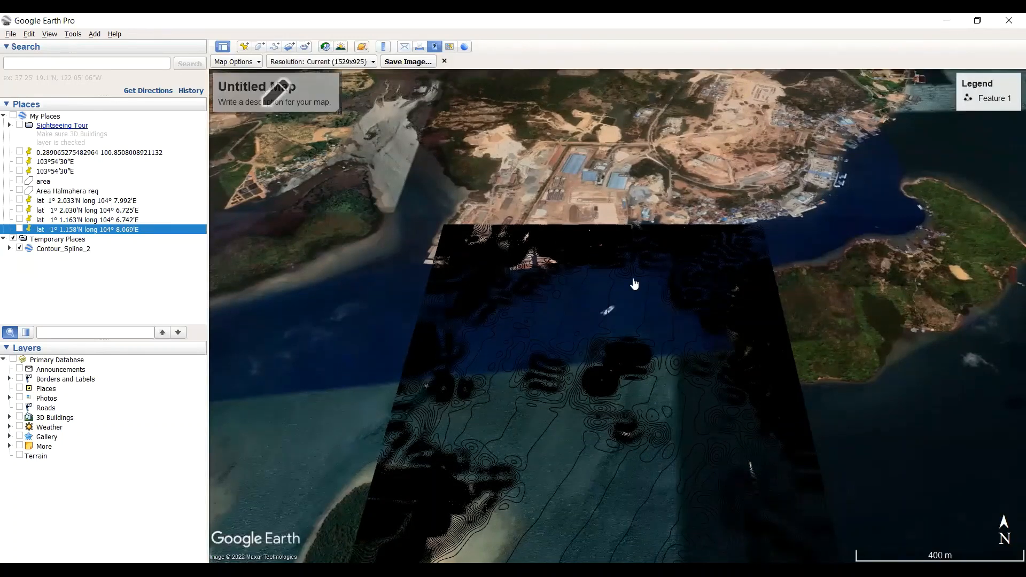
type("Kedalaman")
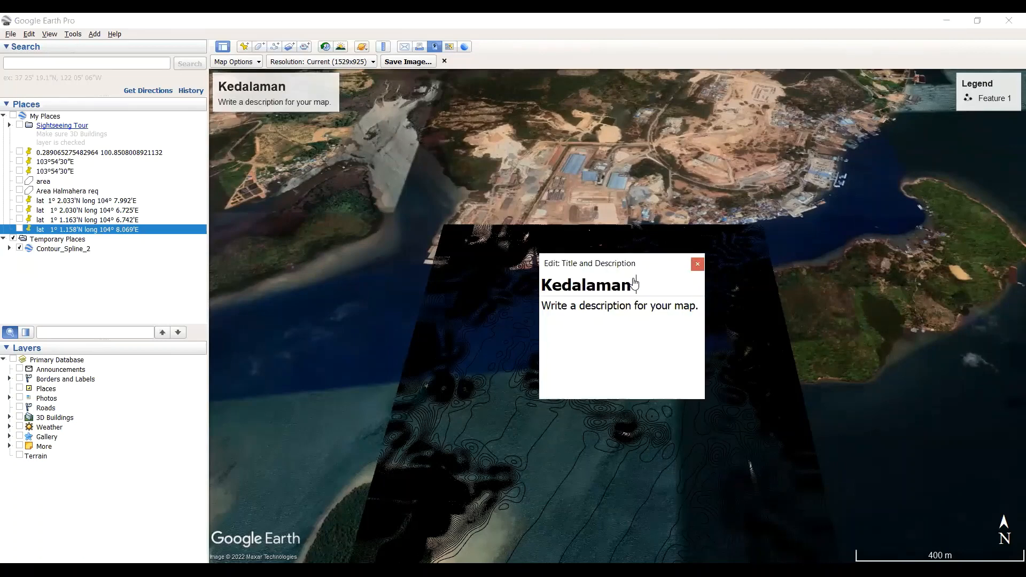
type(" Perairan PT. ")
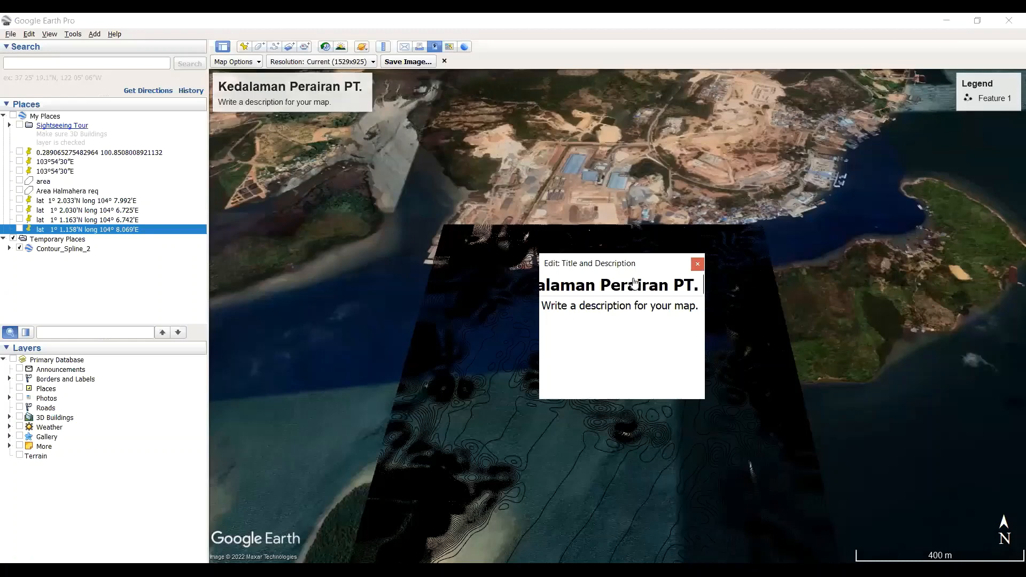
type("Labroy")
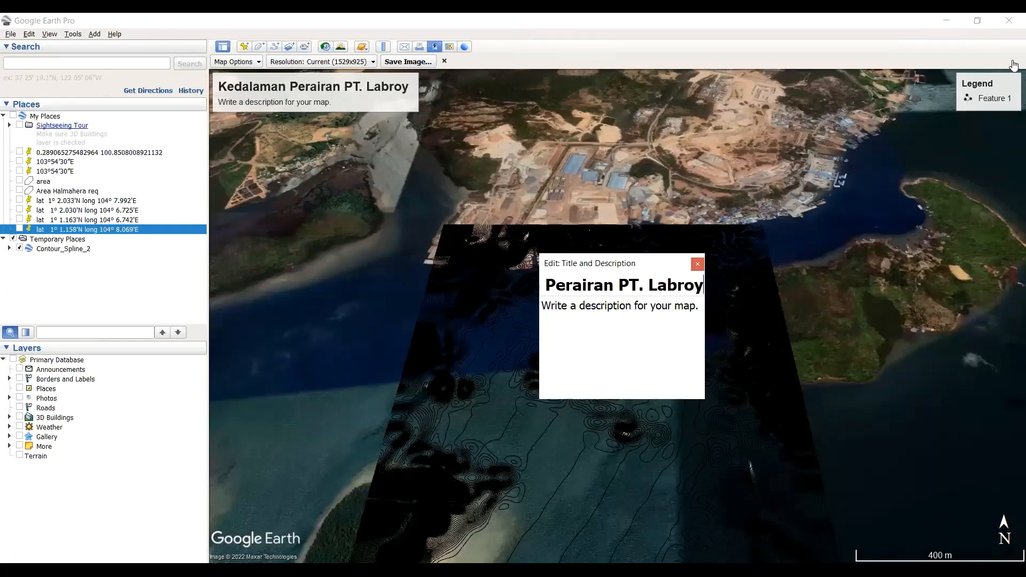
Rename the Feature 1 legend entry to Kontur and refresh the legend from the view
left_click(986, 102)
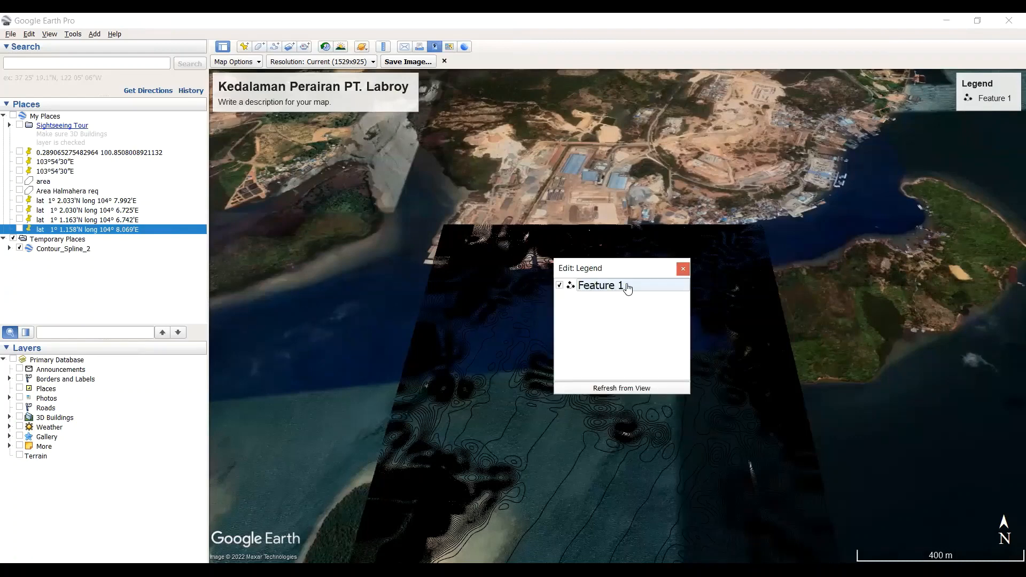
double_click(628, 289)
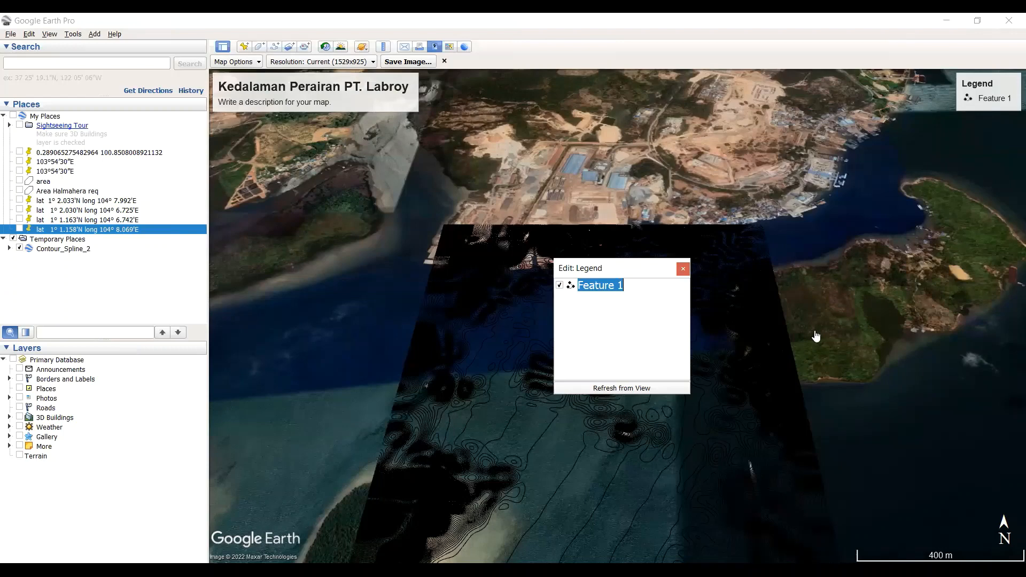
type("Kontur")
left_click(656, 387)
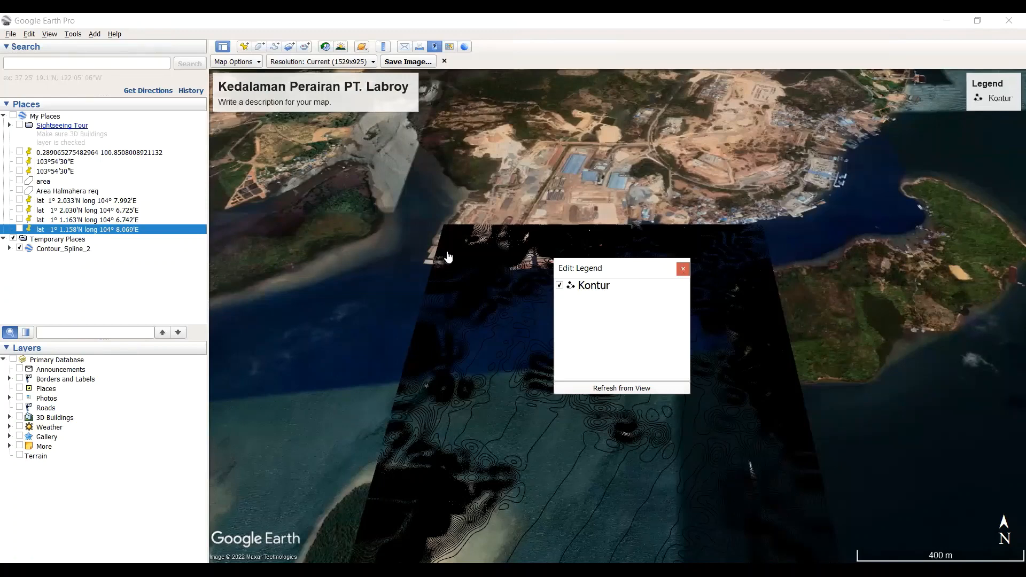
Save the map as a JPEG image named hasil praktek PTI in the Praktek Daspro TI folder under Downloads
left_click(405, 62)
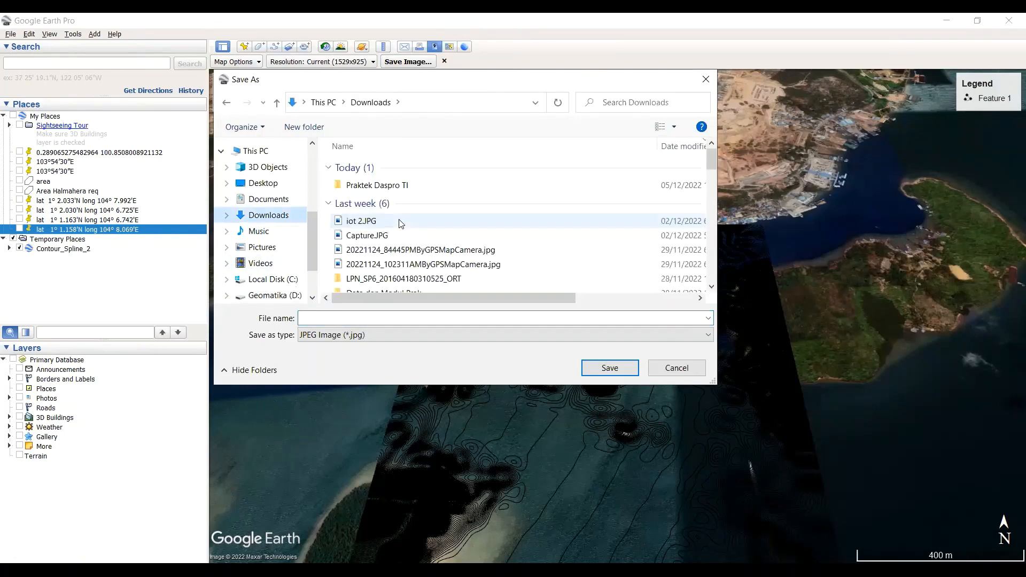
left_click(492, 184)
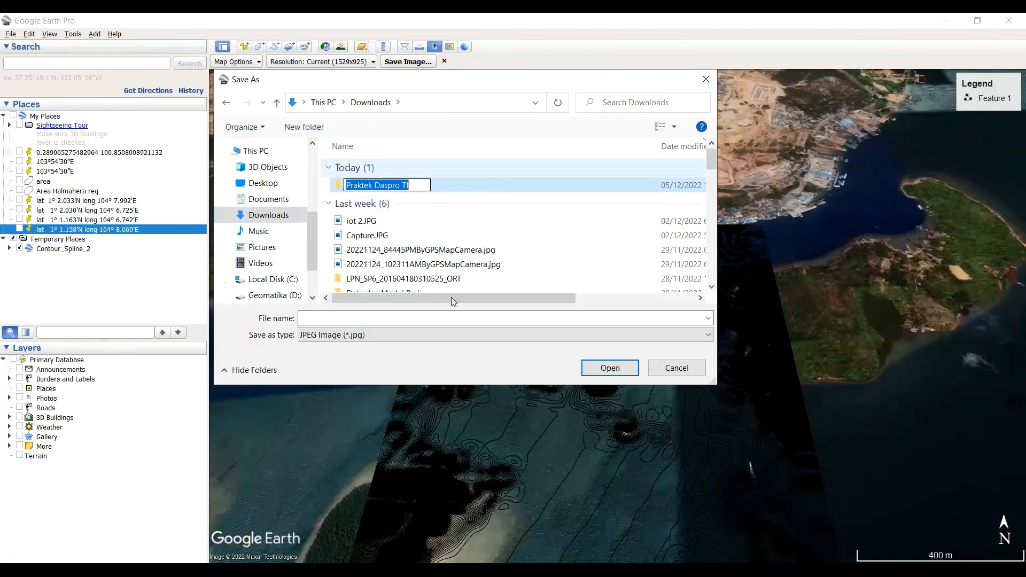
key("Return")
key("Return")
left_click(454, 316)
type("hasil")
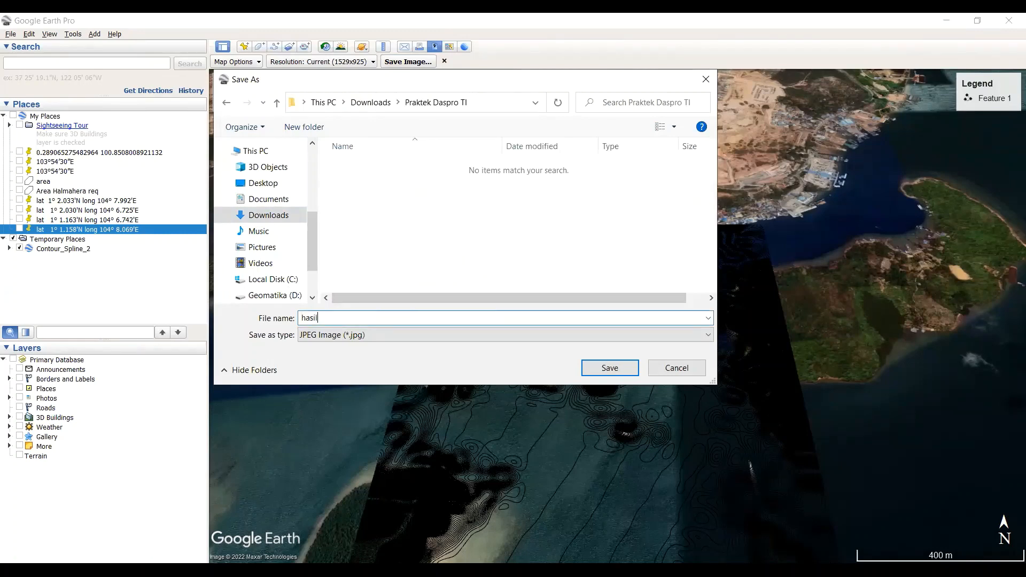
type(" praktek PTI")
key("Return")
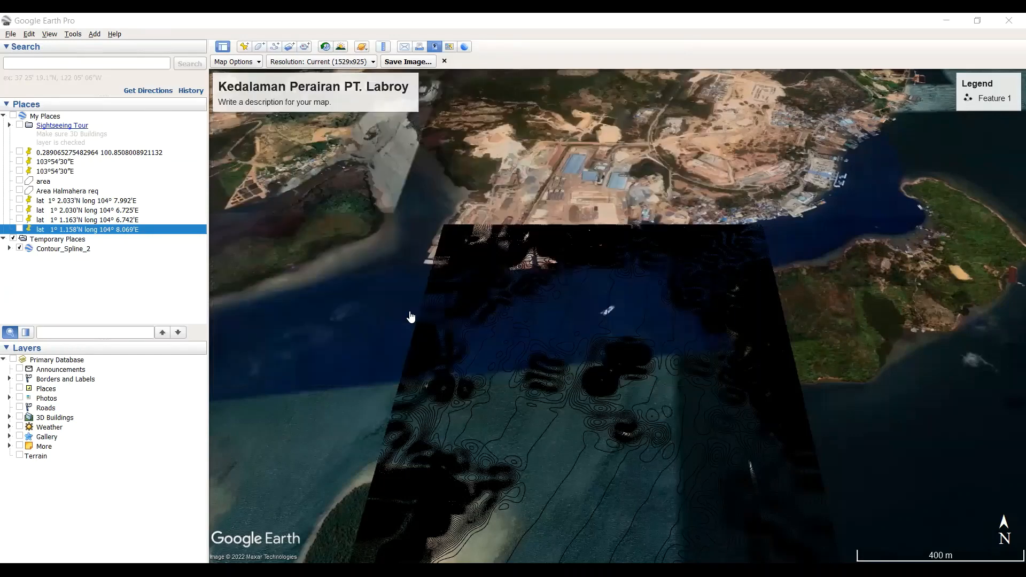